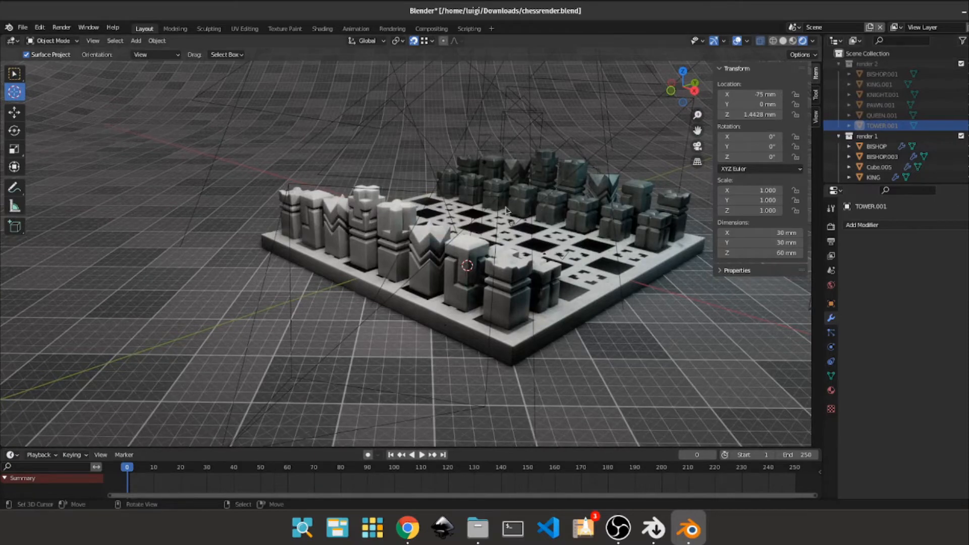
# Show the render 2 collection in the viewport and hide the render 1 collection
pyautogui.moveTo(494, 217); pyautogui.dragTo(606, 174)
pyautogui.moveTo(171, 242); pyautogui.dragTo(312, 244)
pyautogui.scroll(4, 461, 273)
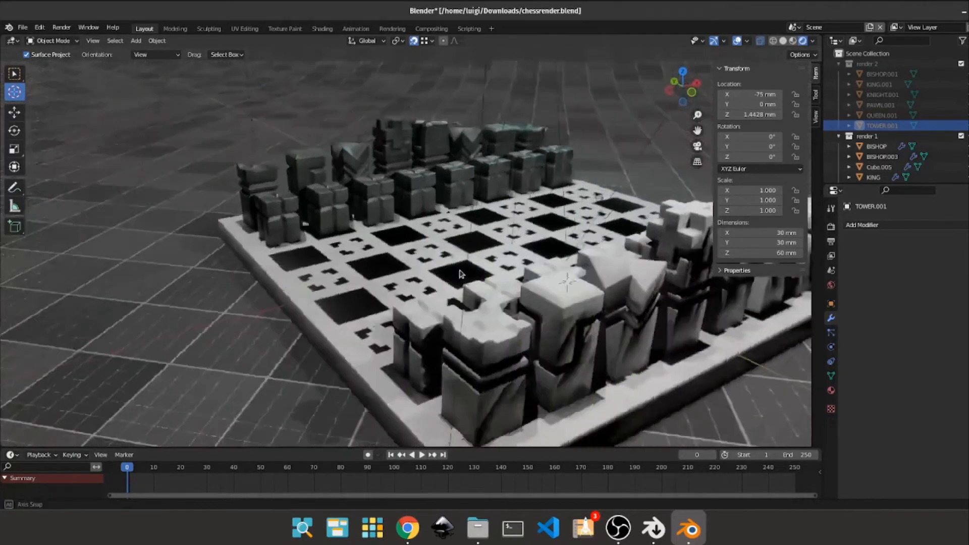
pyautogui.moveTo(460, 273); pyautogui.dragTo(364, 290)
pyautogui.scroll(-1, 520, 278)
pyautogui.moveTo(520, 278); pyautogui.dragTo(492, 281)
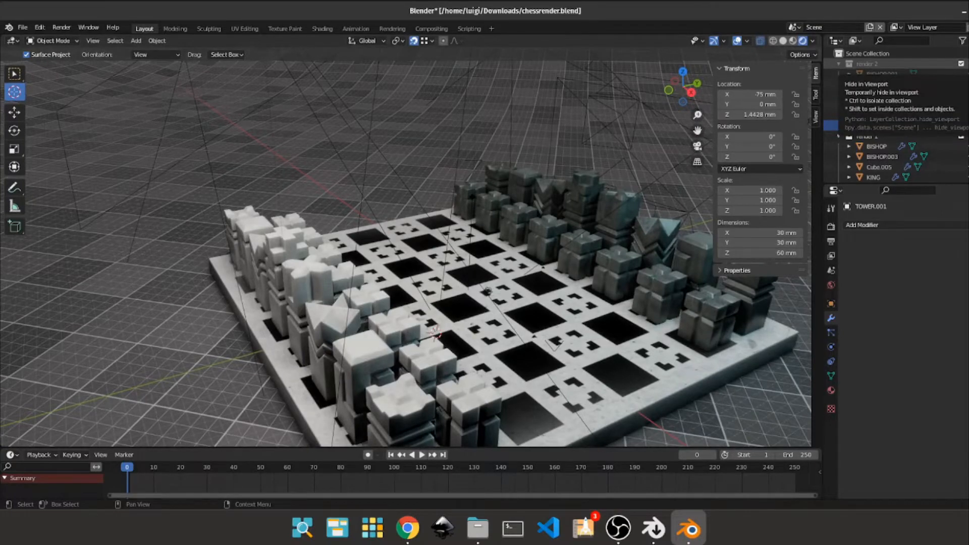
pyautogui.click(968, 64)
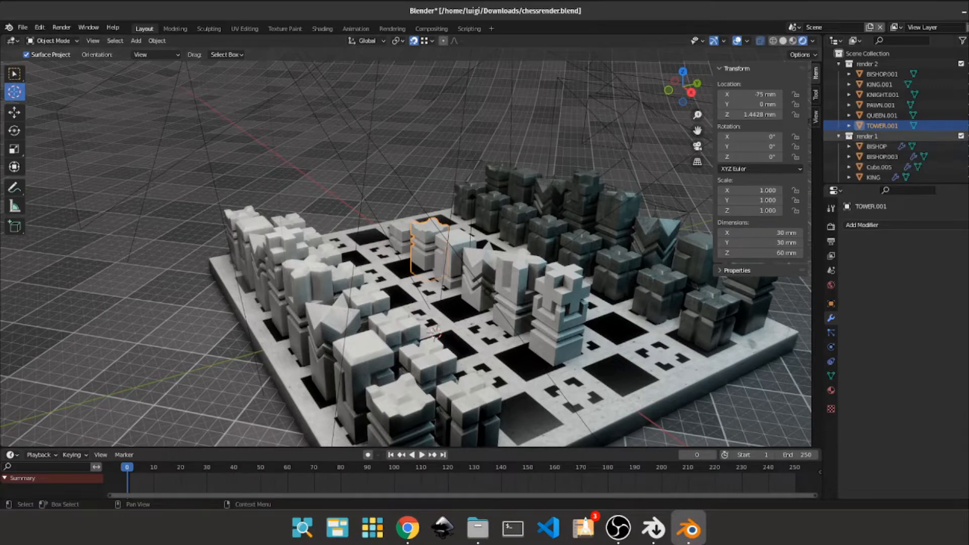
pyautogui.click(968, 137)
pyautogui.scroll(-3, 524, 216)
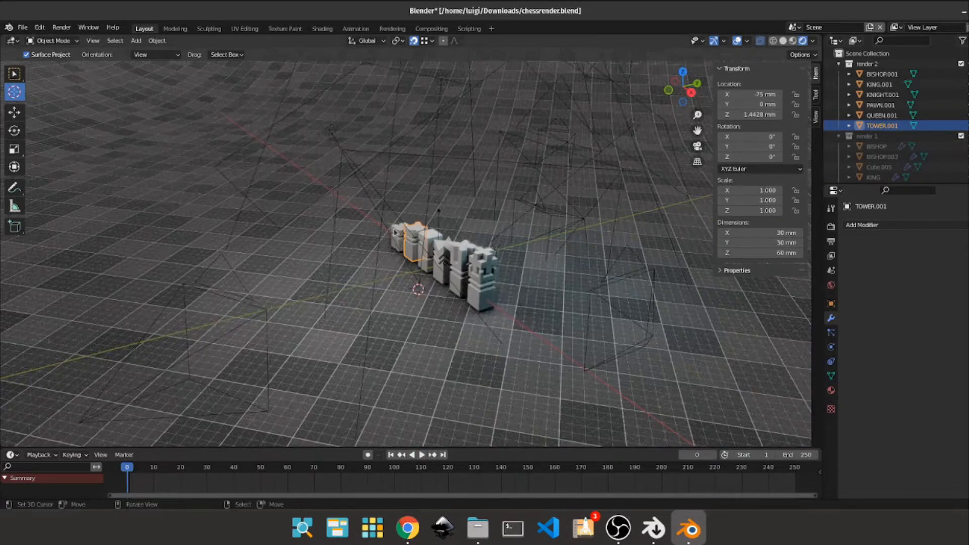
# Examine the shapes of the six chess pieces standing in a row, from the pawn to the king
pyautogui.moveTo(396, 318); pyautogui.dragTo(428, 306)
pyautogui.scroll(4, 404, 308)
pyautogui.moveTo(355, 303); pyautogui.dragTo(468, 259)
pyautogui.scroll(4, 398, 318)
pyautogui.scroll(-7, 401, 326)
pyautogui.scroll(5, 443, 280)
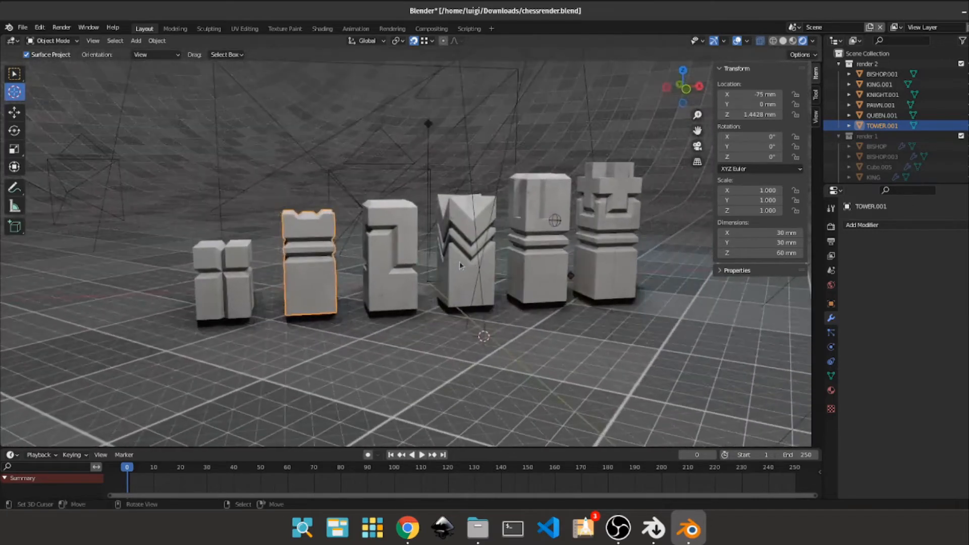
pyautogui.scroll(-3, 468, 258)
pyautogui.scroll(3, 434, 280)
pyautogui.moveTo(368, 273); pyautogui.dragTo(393, 259)
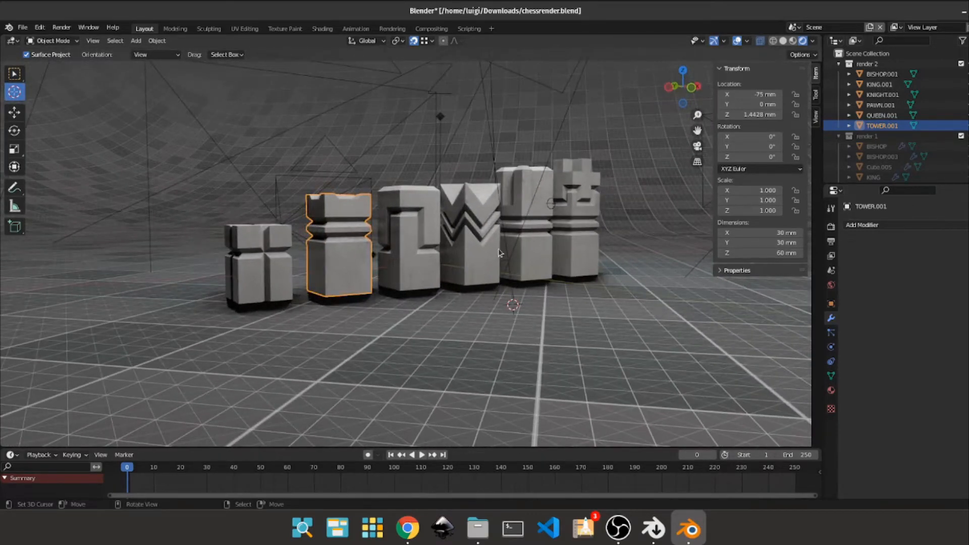
pyautogui.moveTo(418, 262); pyautogui.dragTo(394, 277)
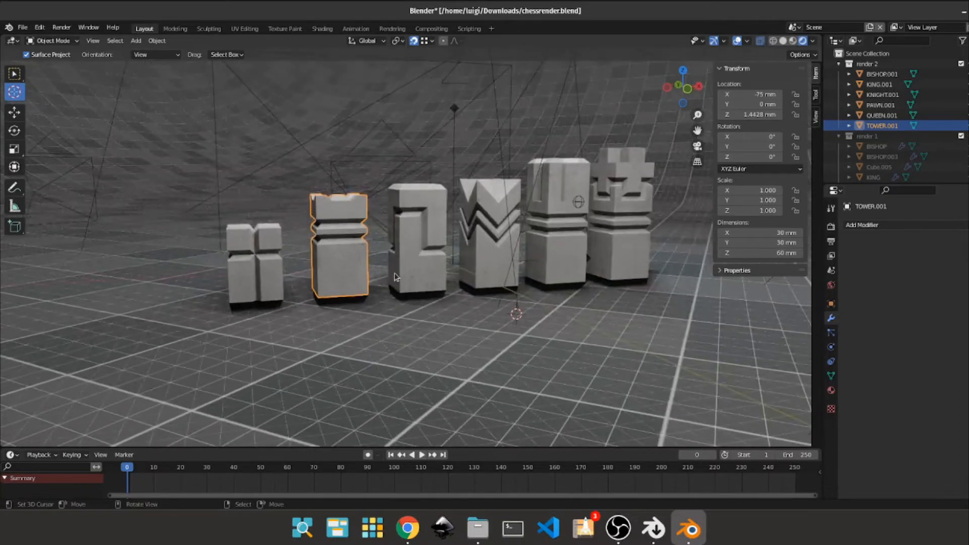
pyautogui.scroll(5, 325, 227)
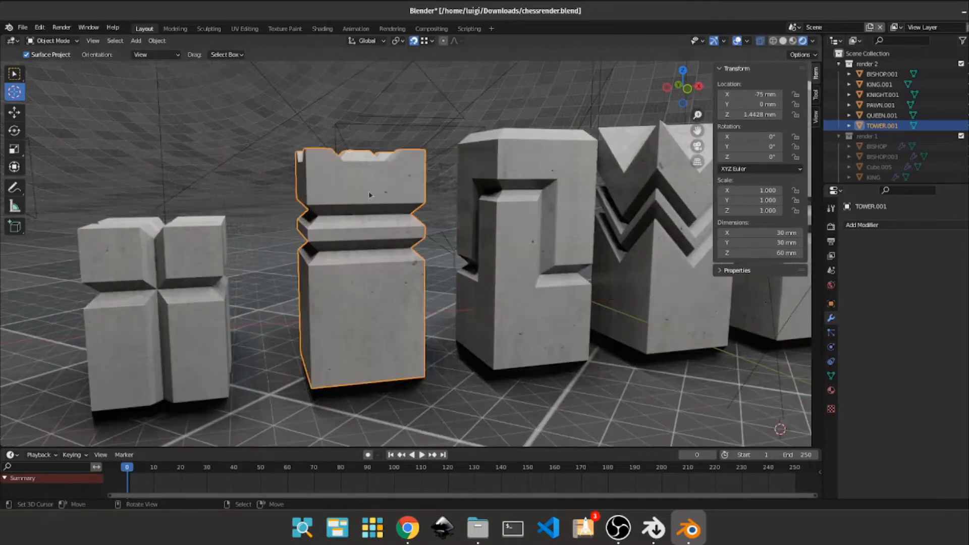
pyautogui.scroll(-7, 372, 195)
pyautogui.moveTo(474, 250); pyautogui.dragTo(457, 254)
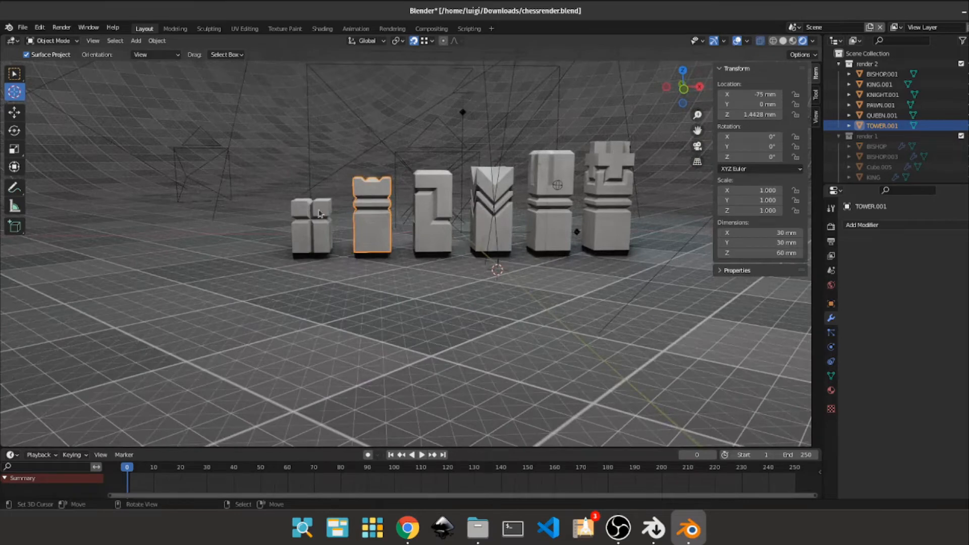
pyautogui.scroll(2, 319, 213)
pyautogui.scroll(-1, 352, 209)
pyautogui.scroll(4, 333, 222)
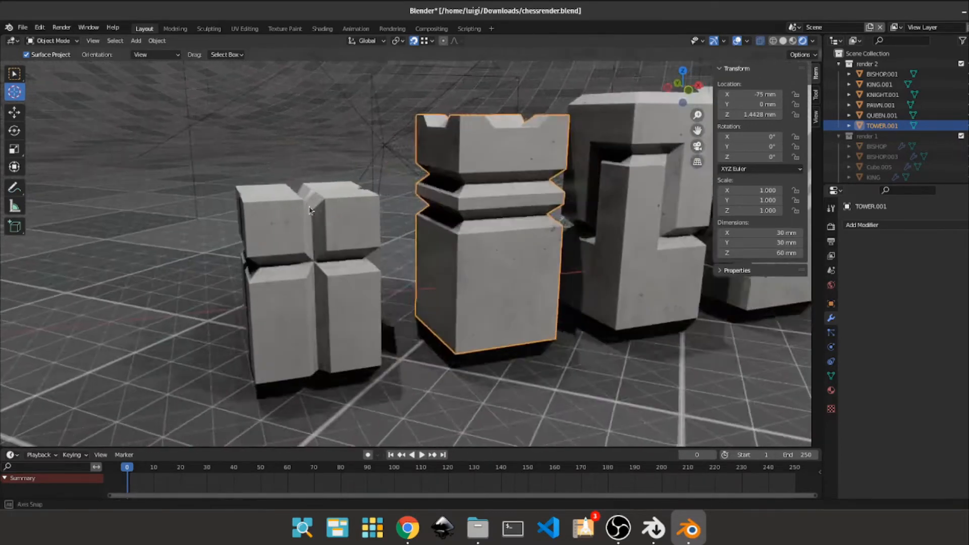
pyautogui.scroll(-5, 306, 234)
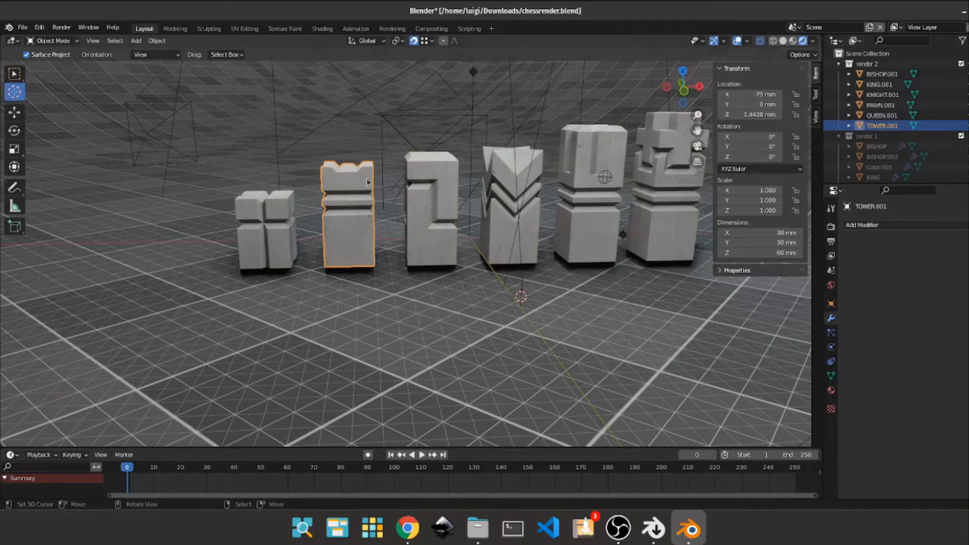
pyautogui.moveTo(366, 182); pyautogui.dragTo(485, 249)
pyautogui.press('KP_3')
pyautogui.scroll(4, 362, 183)
pyautogui.scroll(-6, 485, 249)
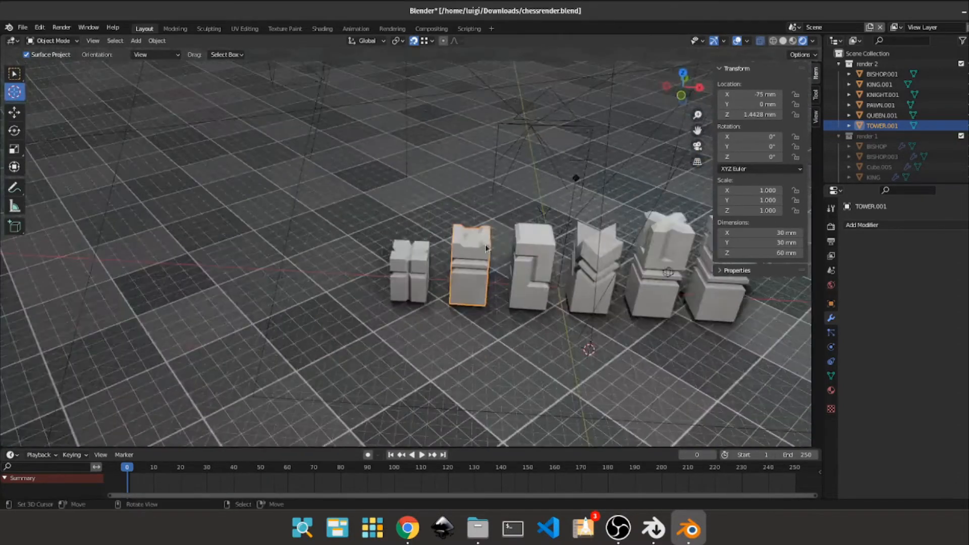
pyautogui.scroll(2, 580, 252)
pyautogui.moveTo(585, 250); pyautogui.dragTo(616, 225)
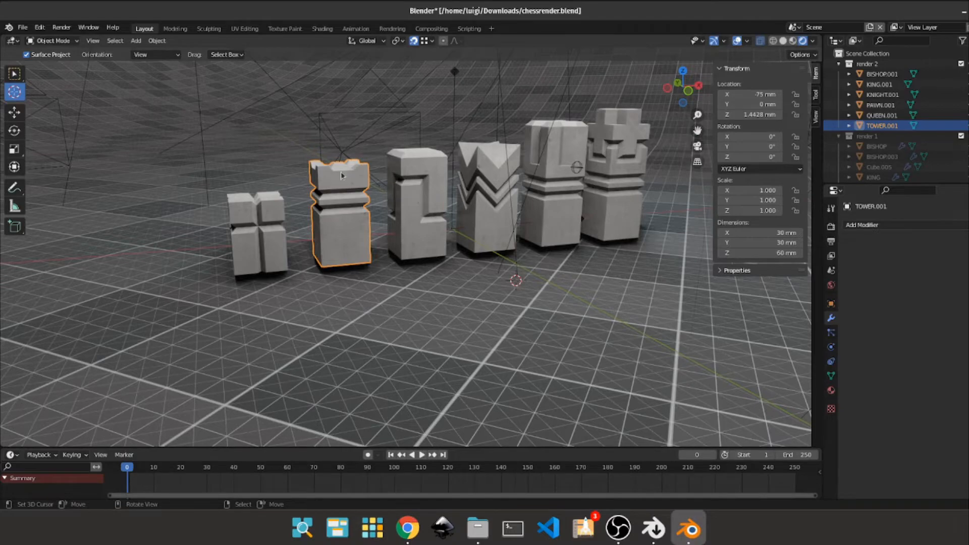
pyautogui.scroll(3, 340, 175)
pyautogui.scroll(-5, 492, 235)
pyautogui.scroll(2, 567, 248)
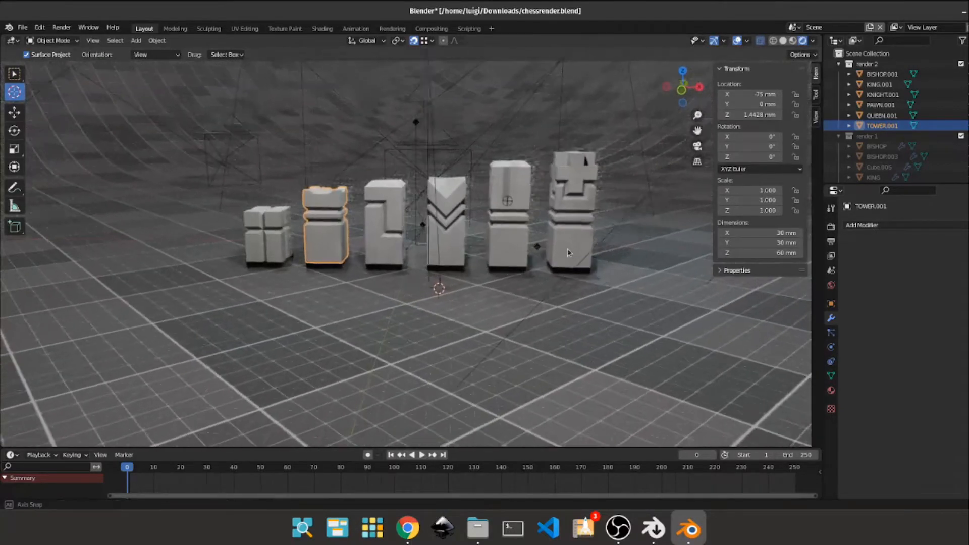
pyautogui.scroll(-4, 567, 248)
pyautogui.scroll(2, 564, 251)
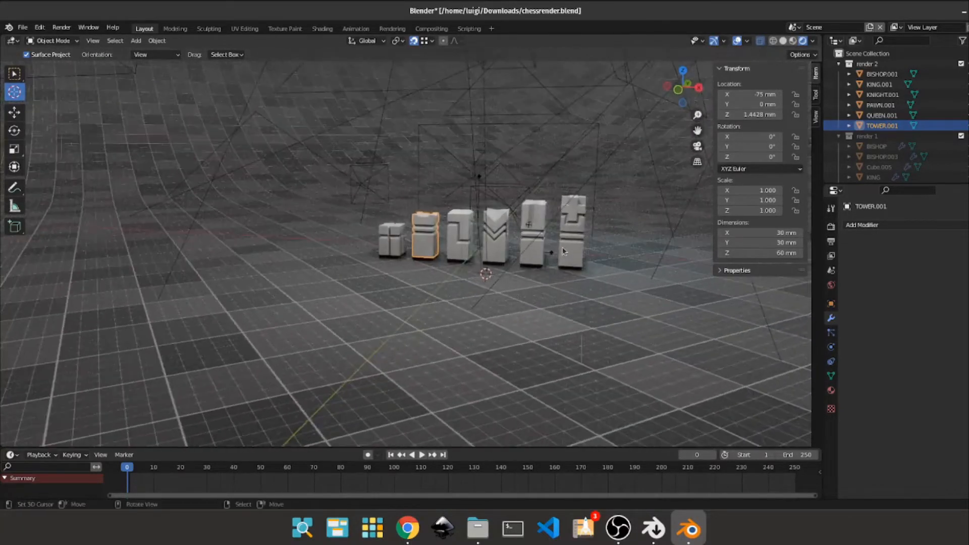
pyautogui.scroll(3, 563, 251)
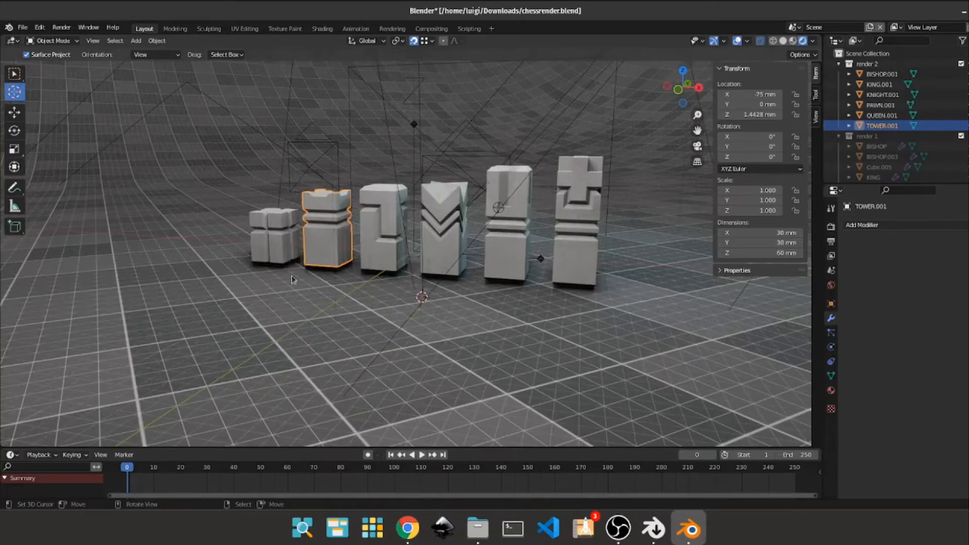
# Select the chess pieces in the row one after another, from the pawn to the king
pyautogui.scroll(2, 303, 259)
pyautogui.moveTo(276, 250); pyautogui.dragTo(240, 236)
pyautogui.scroll(2, 303, 253)
pyautogui.click(252, 221)
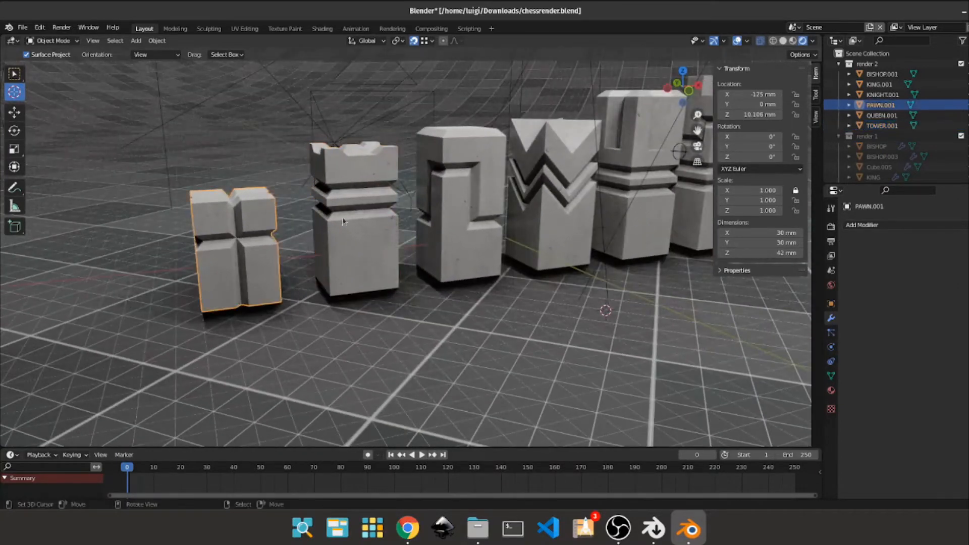
pyautogui.click(470, 198)
pyautogui.rightClick(553, 214)
pyautogui.rightClick(637, 214)
pyautogui.rightClick(695, 218)
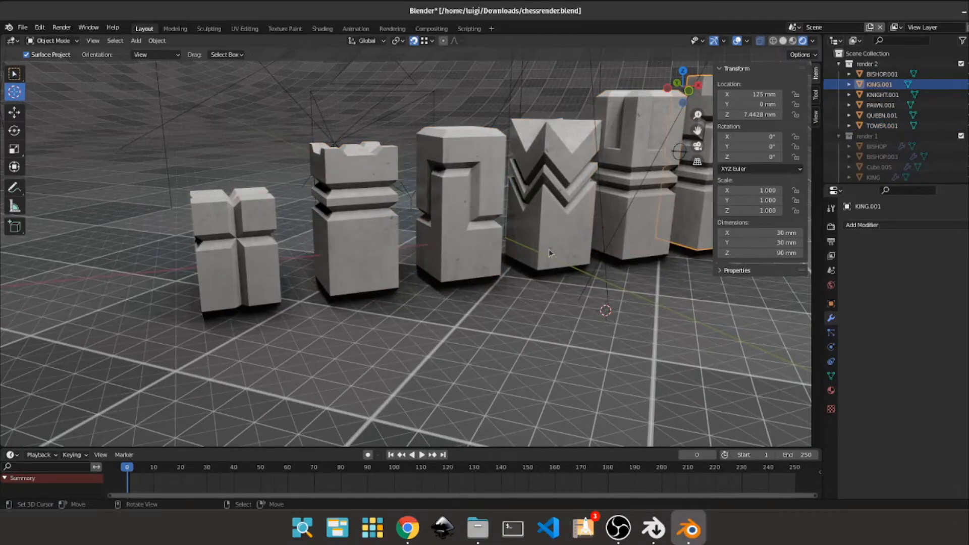
# Delete the tower, knight, bishop, queen and king from the row, keeping only the pawn
pyautogui.scroll(-4, 549, 250)
pyautogui.moveTo(549, 250)
pyautogui.mouseDown()
pyautogui.moveTo(586, 248)
pyautogui.moveTo(556, 241)
pyautogui.mouseUp()
pyautogui.scroll(3, 310, 231)
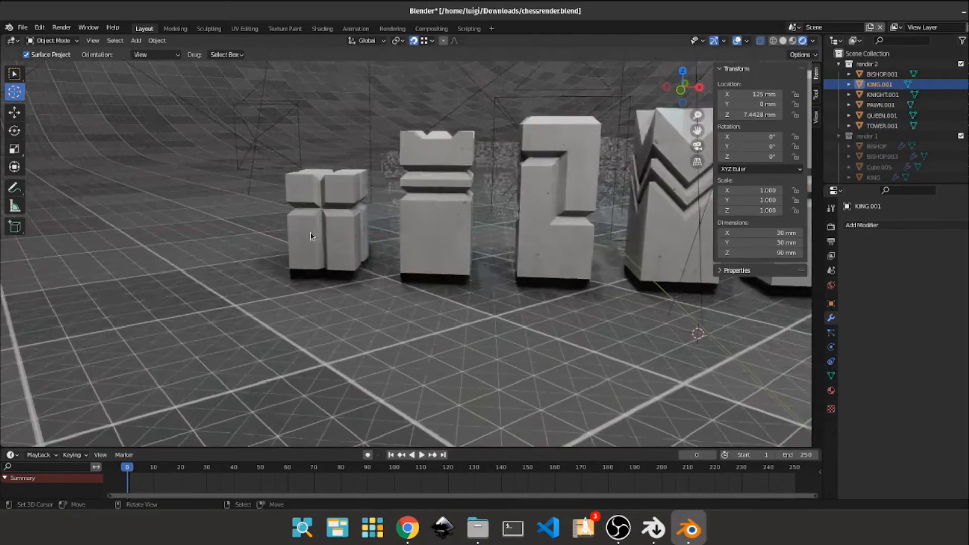
pyautogui.rightClick(324, 227)
pyautogui.rightClick(432, 218)
pyautogui.keyDown('shift'); pyautogui.rightClick(585, 223); pyautogui.keyUp('shift')
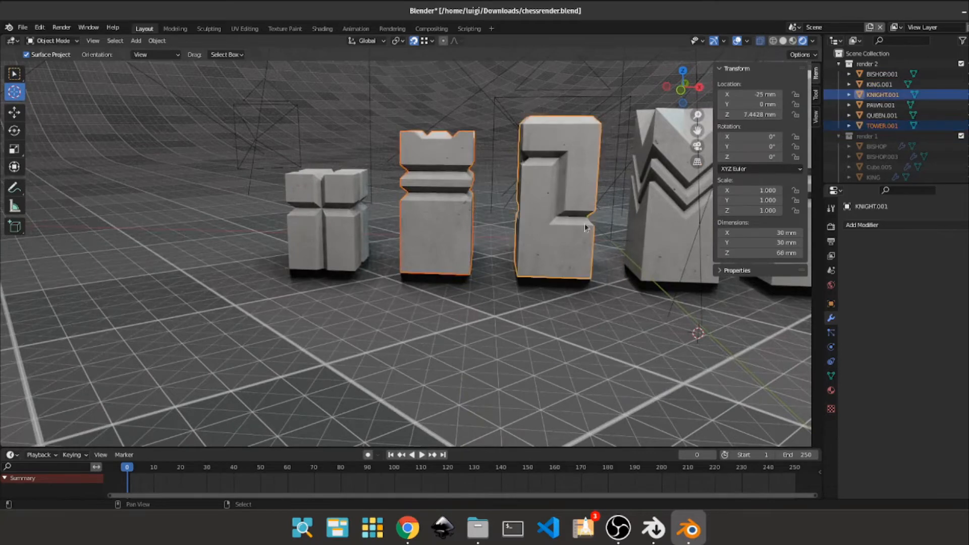
pyautogui.scroll(-5, 455, 246)
pyautogui.keyDown('shift'); pyautogui.rightClick(474, 239); pyautogui.keyUp('shift')
pyautogui.keyDown('shift'); pyautogui.rightClick(528, 239); pyautogui.keyUp('shift')
pyautogui.keyDown('shift'); pyautogui.rightClick(563, 242); pyautogui.keyUp('shift')
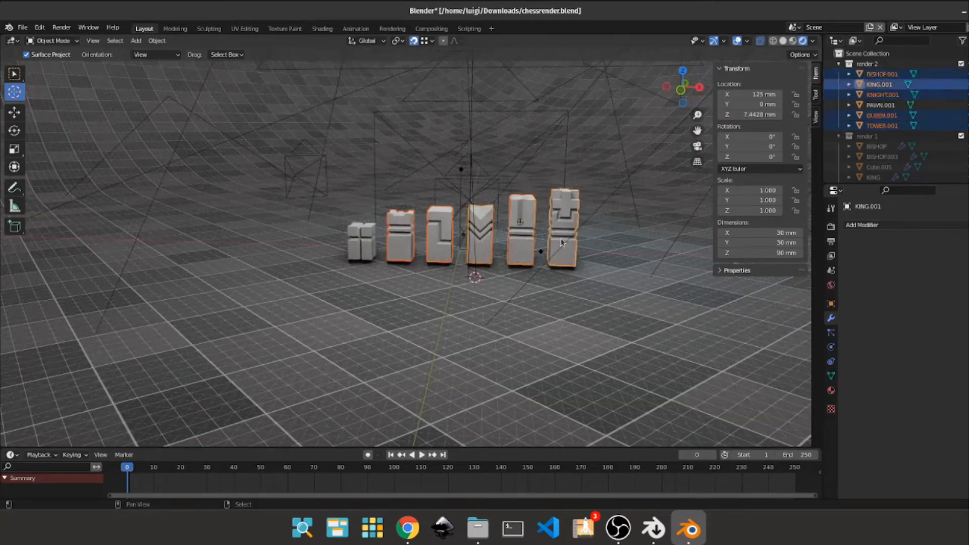
pyautogui.press('x')
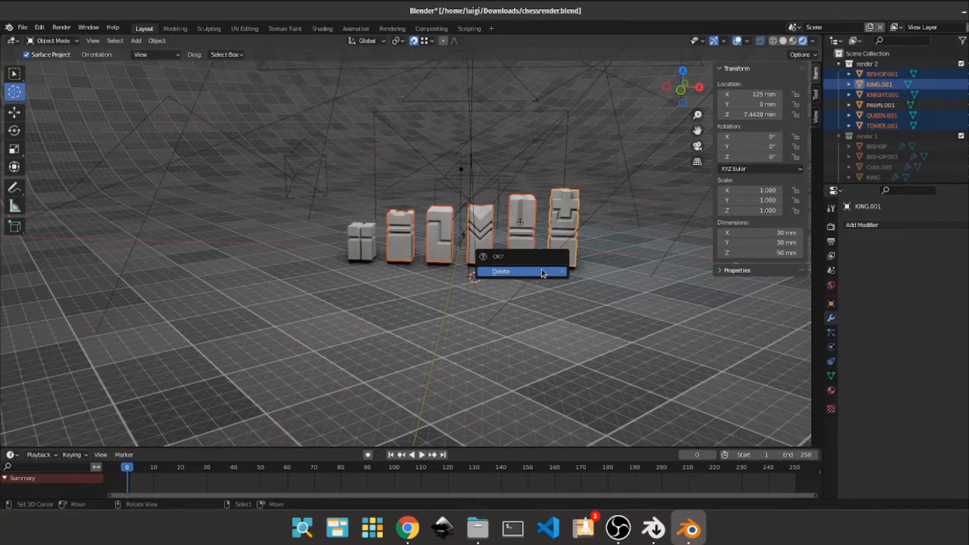
pyautogui.click(541, 270)
# Select the remaining pawn and inspect it up close
pyautogui.scroll(5, 363, 250)
pyautogui.rightClick(366, 255)
pyautogui.moveTo(366, 252); pyautogui.dragTo(372, 249)
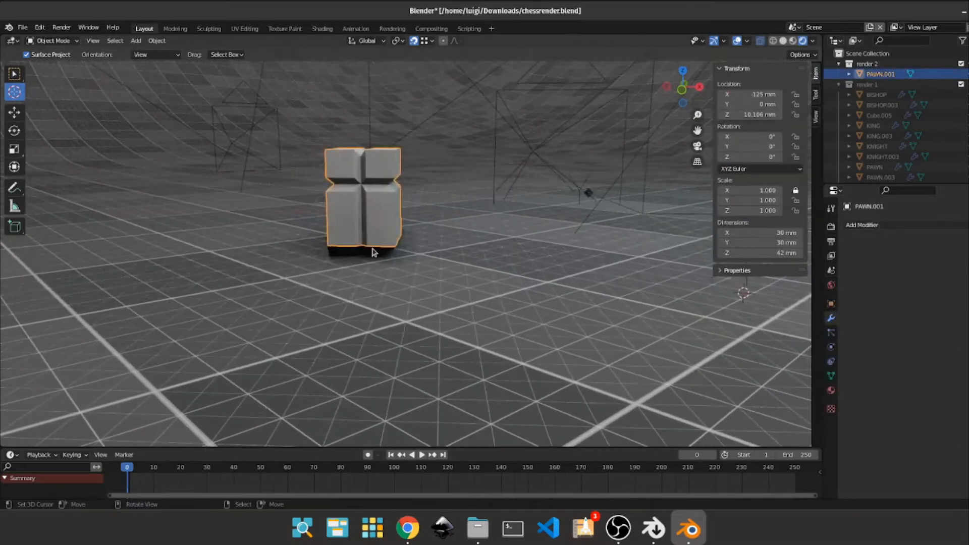
pyautogui.scroll(-3, 450, 250)
pyautogui.moveTo(405, 201); pyautogui.dragTo(441, 254)
pyautogui.scroll(5, 425, 234)
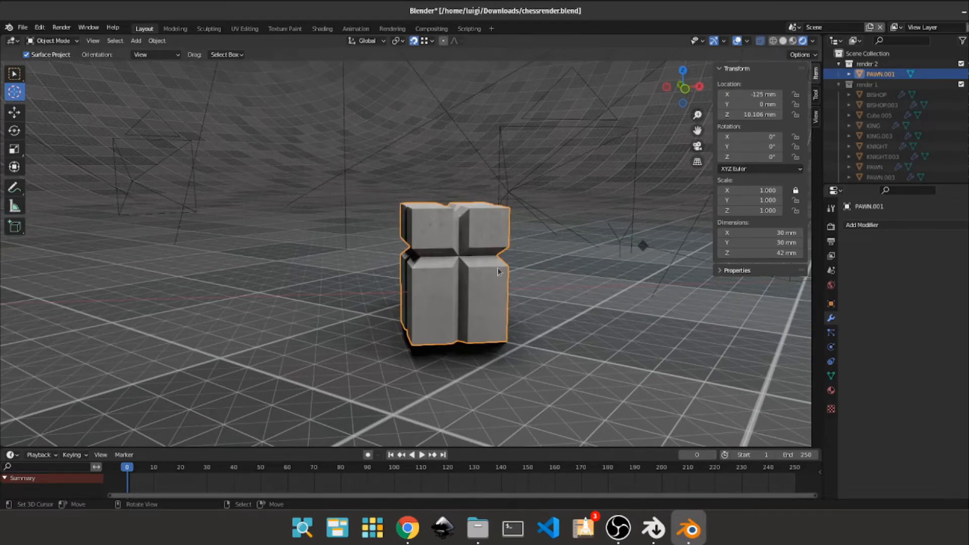
pyautogui.moveTo(568, 282); pyautogui.dragTo(534, 275)
# Search the add-ons in the preferences for "svg" to check the Freestyle SVG Exporter, and close the preferences
pyautogui.click(40, 26)
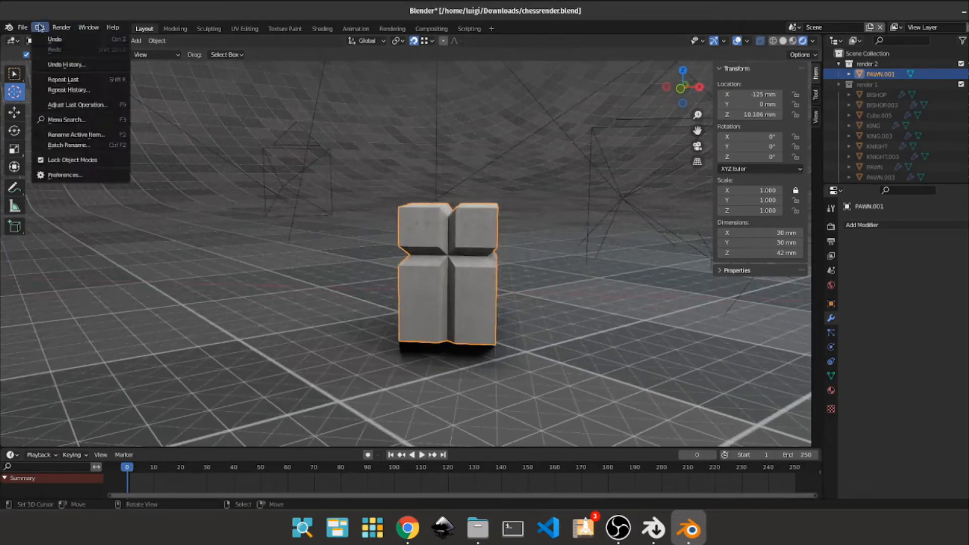
pyautogui.click(76, 176)
pyautogui.click(285, 263)
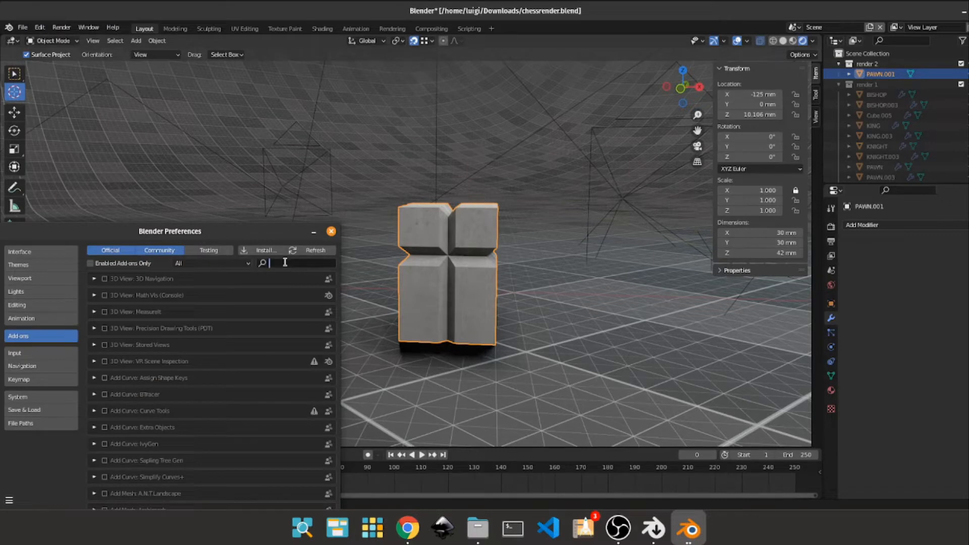
pyautogui.write('svg')
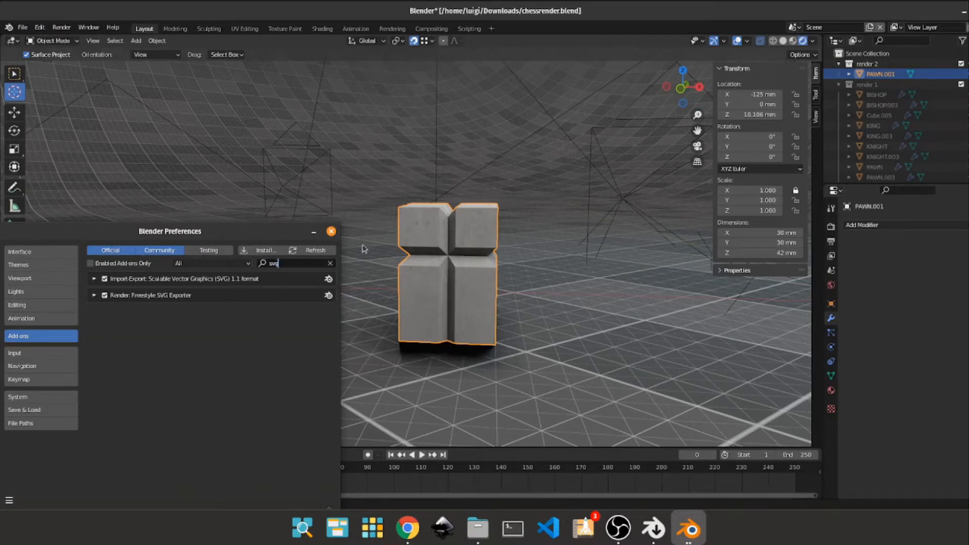
pyautogui.click(331, 231)
# Mark all of the pawn's edges as Freestyle edges in Edit Mode and return to Object Mode
pyautogui.scroll(-3, 409, 254)
pyautogui.moveTo(409, 254)
pyautogui.mouseDown()
pyautogui.moveTo(384, 250)
pyautogui.moveTo(403, 248)
pyautogui.mouseUp()
pyautogui.scroll(5, 377, 250)
pyautogui.rightClick(409, 241)
pyautogui.rightClick(410, 242)
pyautogui.press('Tab')
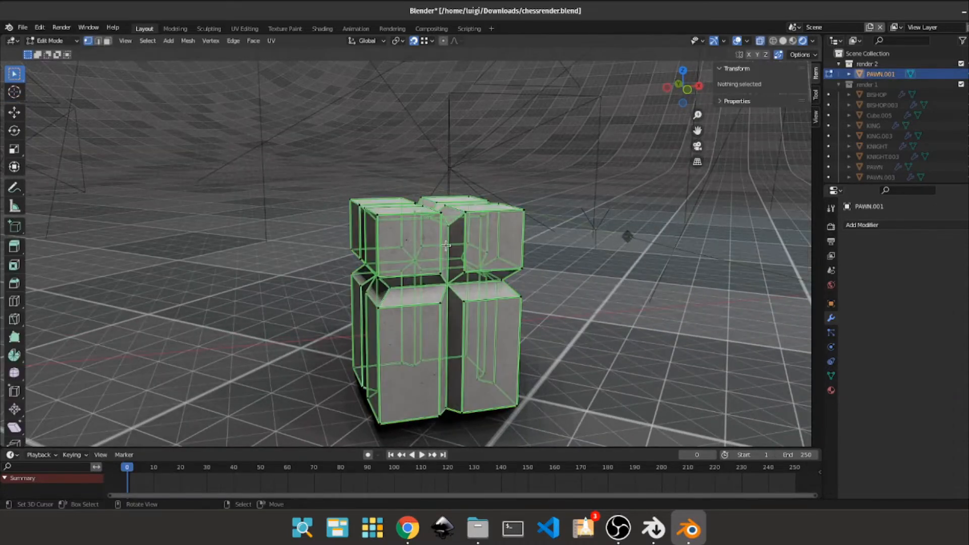
pyautogui.moveTo(491, 260); pyautogui.dragTo(422, 239)
pyautogui.press('a')
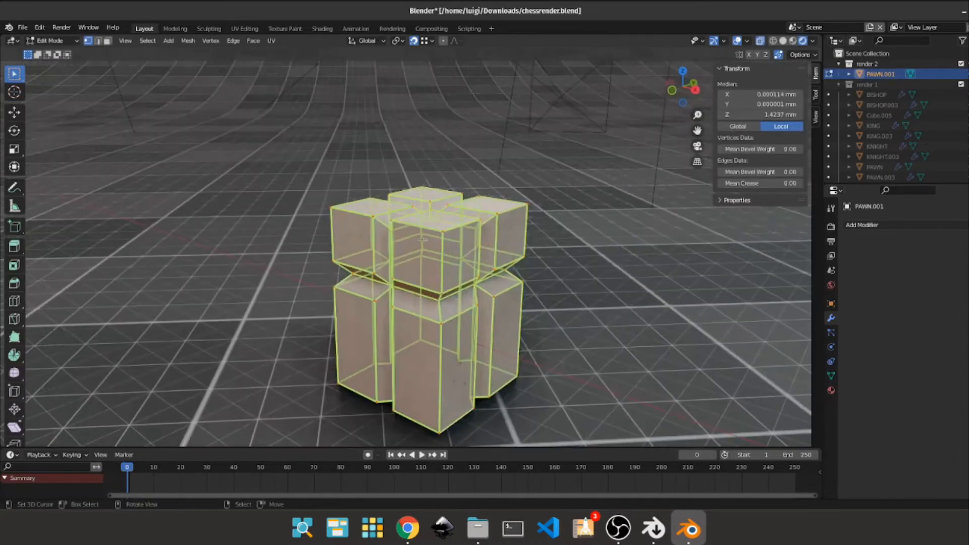
pyautogui.click(233, 41)
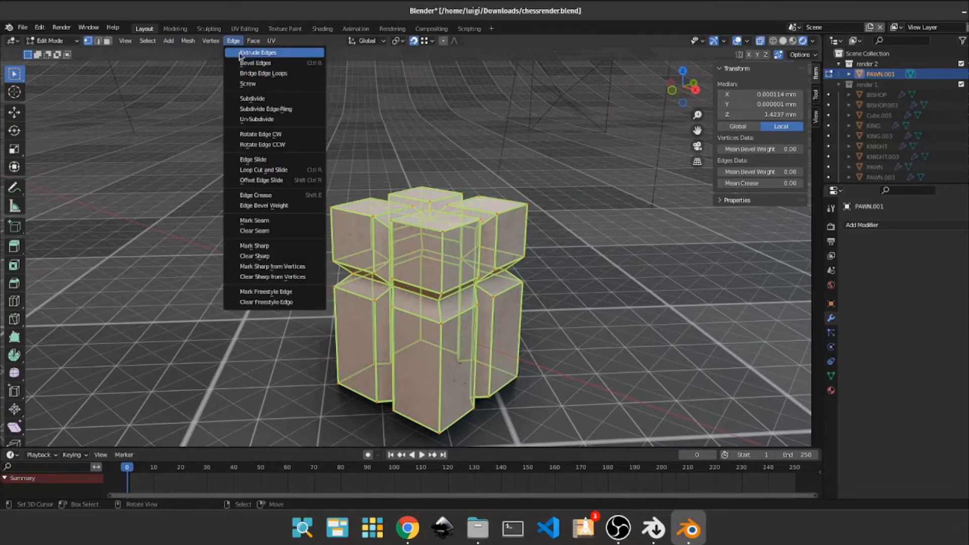
pyautogui.click(288, 291)
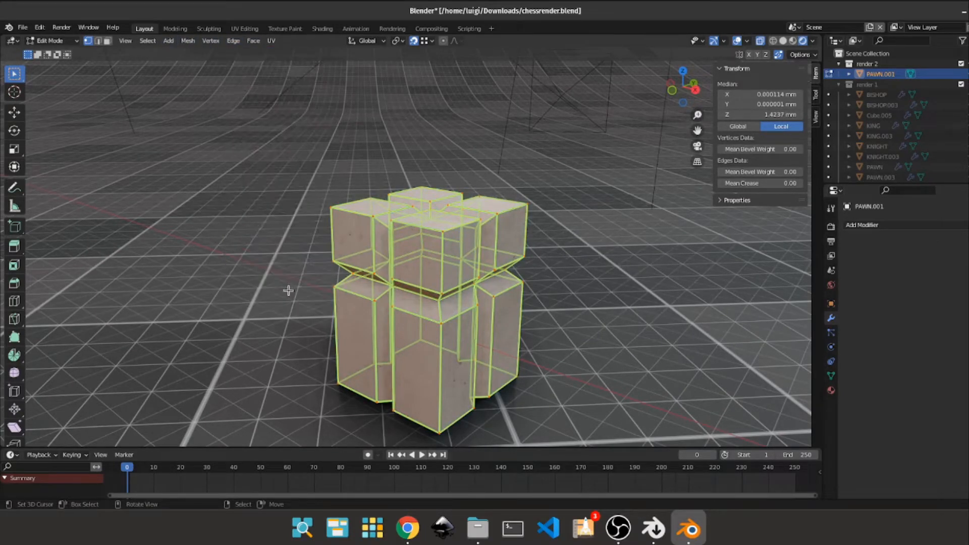
pyautogui.moveTo(488, 259); pyautogui.dragTo(357, 286)
pyautogui.scroll(3, 419, 271)
pyautogui.scroll(-5, 396, 269)
pyautogui.press('Tab')
# Inspect the pawn from several sides and view it through the scene camera
pyautogui.moveTo(556, 312); pyautogui.dragTo(533, 309)
pyautogui.scroll(-4, 373, 256)
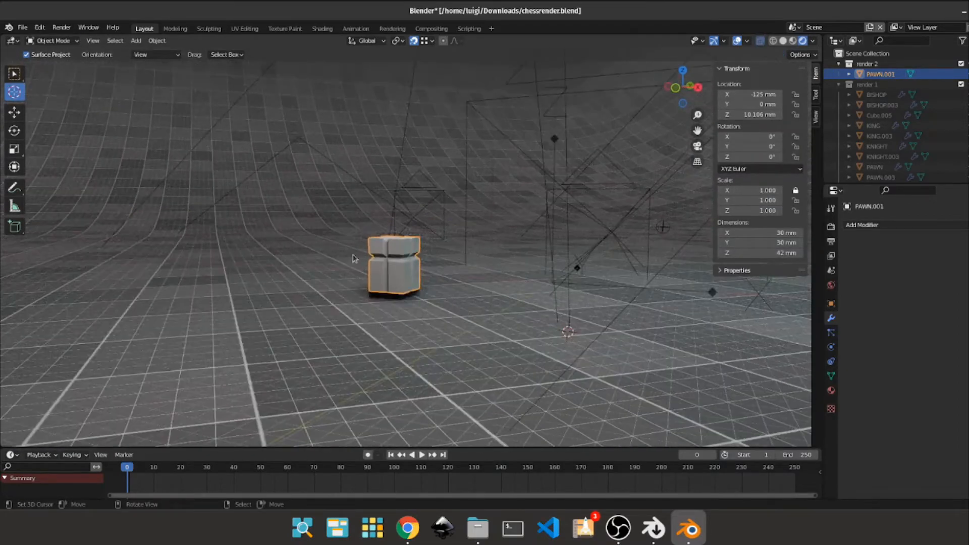
pyautogui.moveTo(355, 259); pyautogui.dragTo(429, 176)
pyautogui.scroll(4, 361, 198)
pyautogui.moveTo(511, 326); pyautogui.dragTo(464, 297)
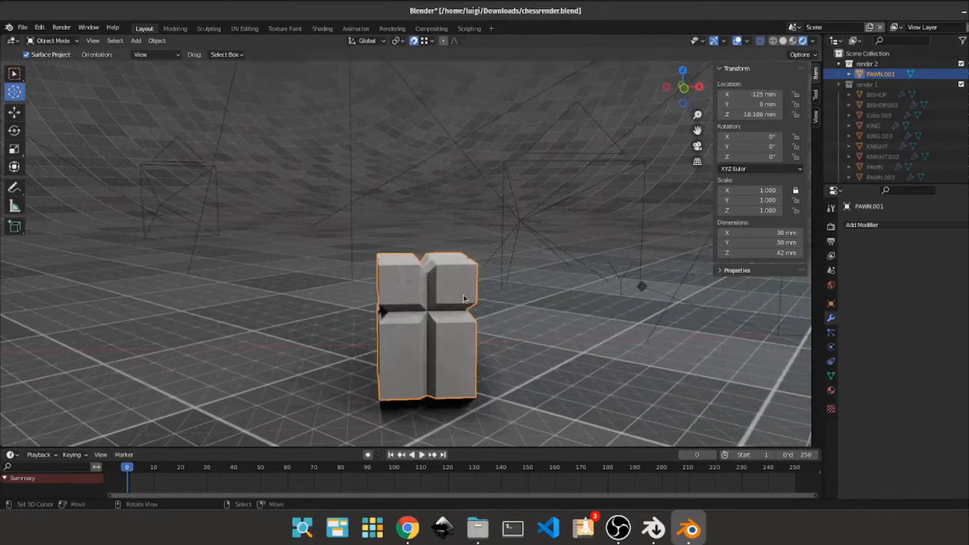
pyautogui.scroll(-4, 458, 298)
pyautogui.scroll(-2, 458, 296)
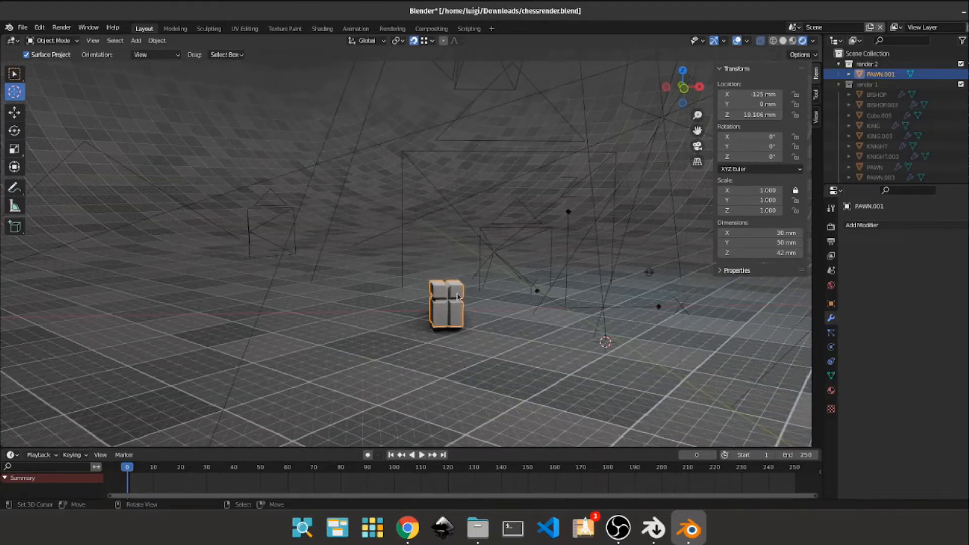
pyautogui.press('KP_0')
pyautogui.scroll(-4, 382, 167)
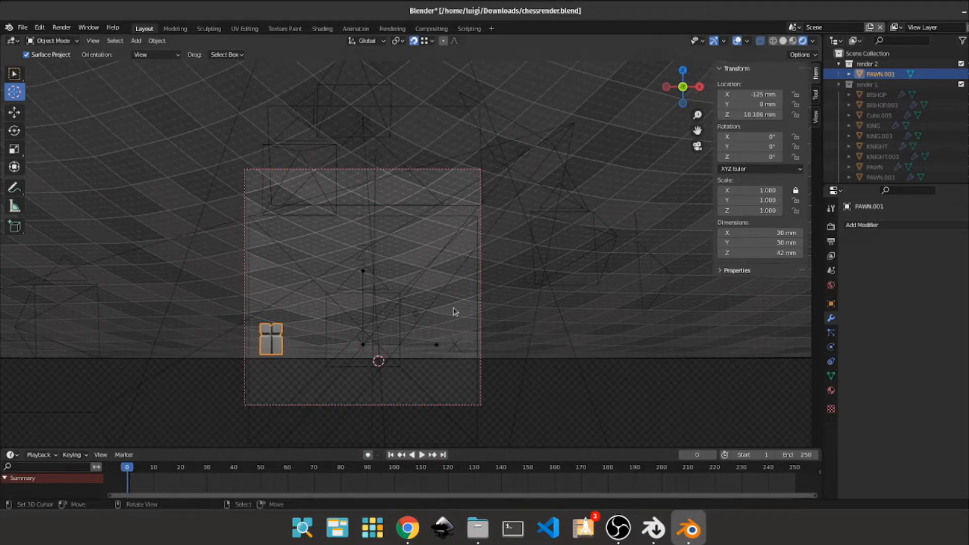
# Select the scene camera Camera.003 in the camera view
pyautogui.press('g')
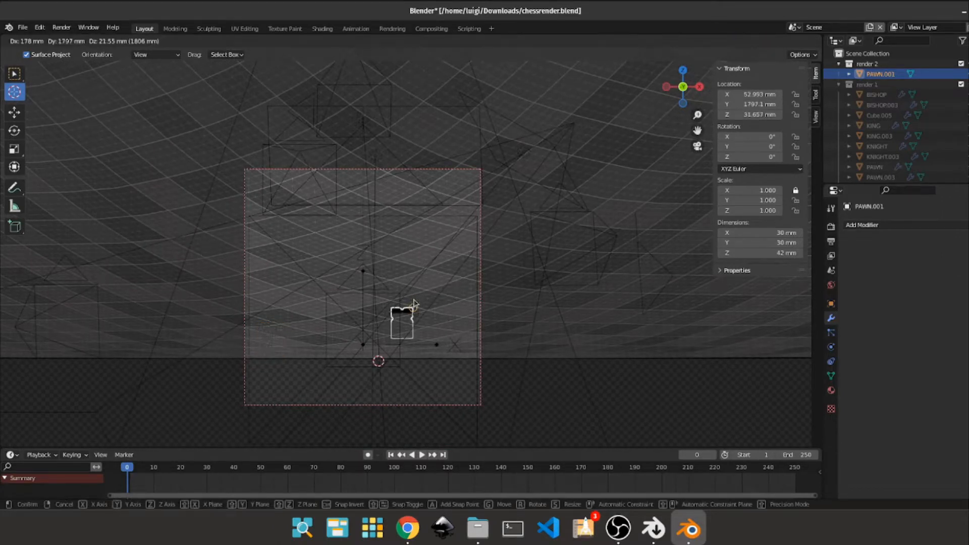
pyautogui.press('Escape')
pyautogui.click(355, 172)
pyautogui.press('g')
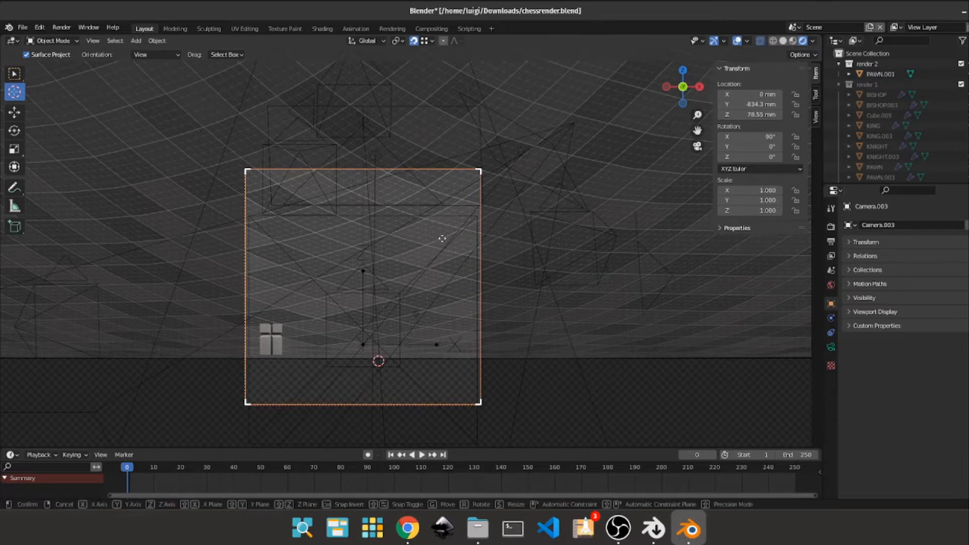
pyautogui.press('Escape')
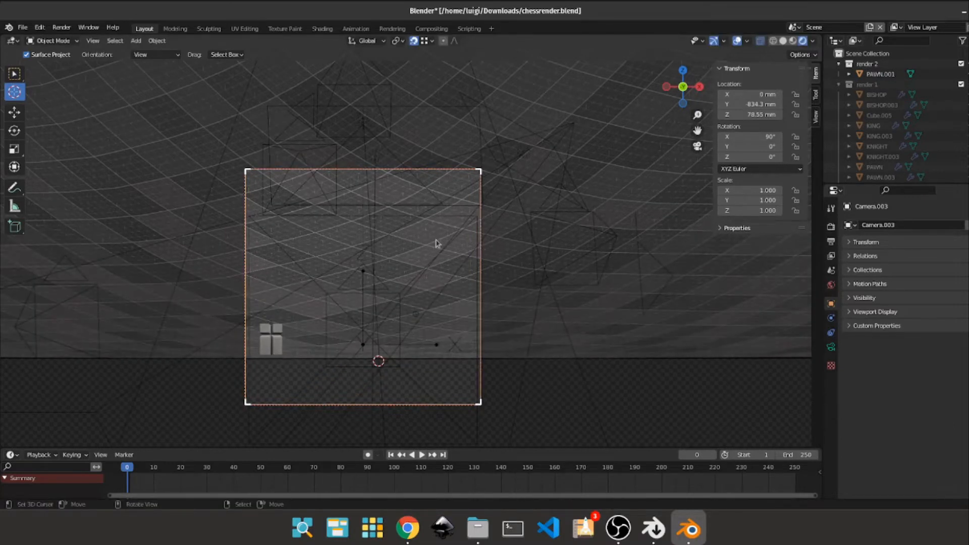
pyautogui.press('g')
pyautogui.press('x')
pyautogui.press('Escape')
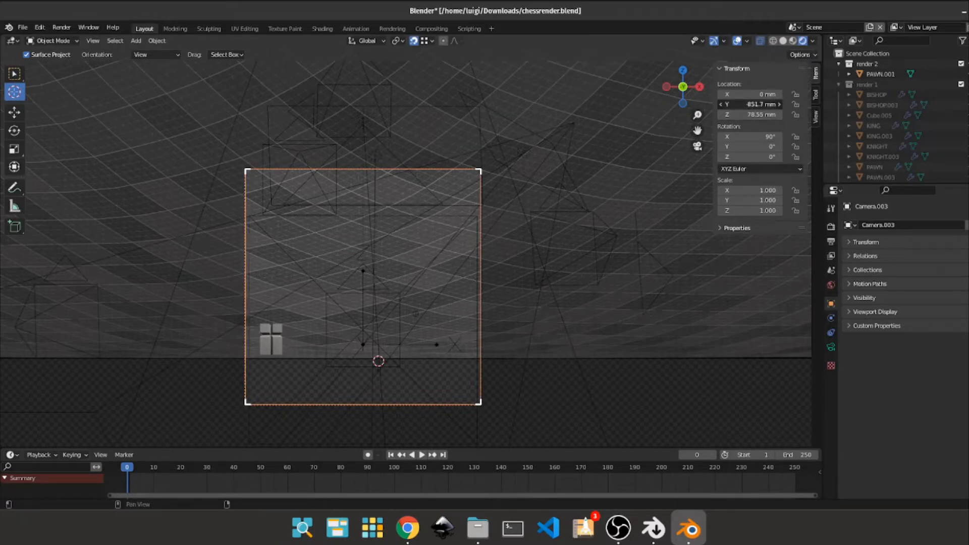
# Reposition the camera to a location of about X -116.6 mm, Y -875.1 mm and Z 1.25 mm to bring the pawn towards the frame's centre
pyautogui.moveTo(756, 104); pyautogui.dragTo(418, 306)
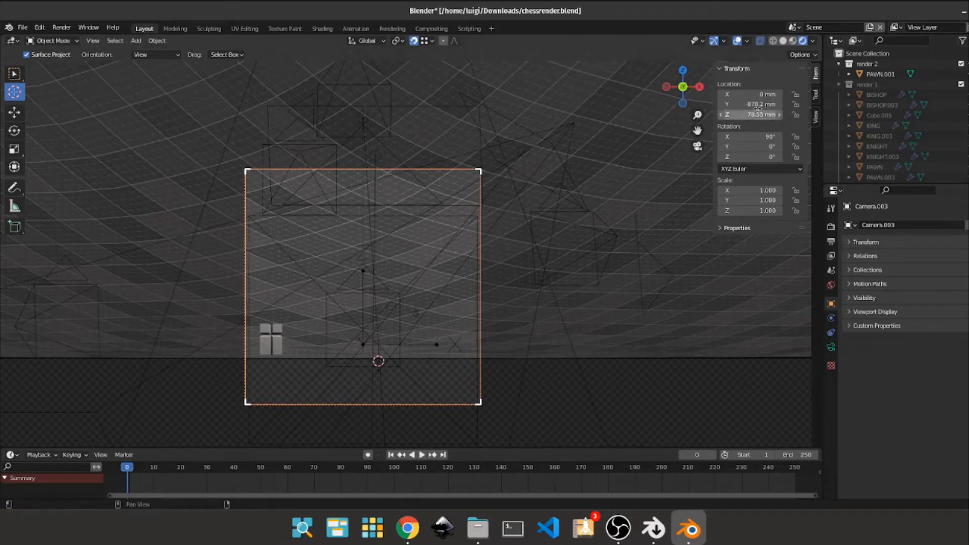
pyautogui.moveTo(755, 95); pyautogui.dragTo(690, 95)
pyautogui.moveTo(756, 105); pyautogui.dragTo(697, 115)
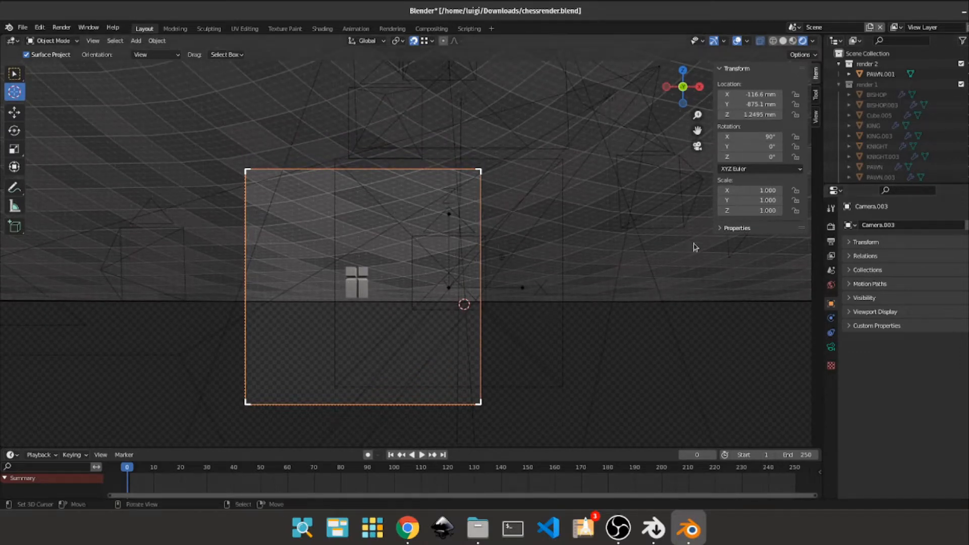
# Set the render output path to the chess folder inside Documents
pyautogui.click(831, 227)
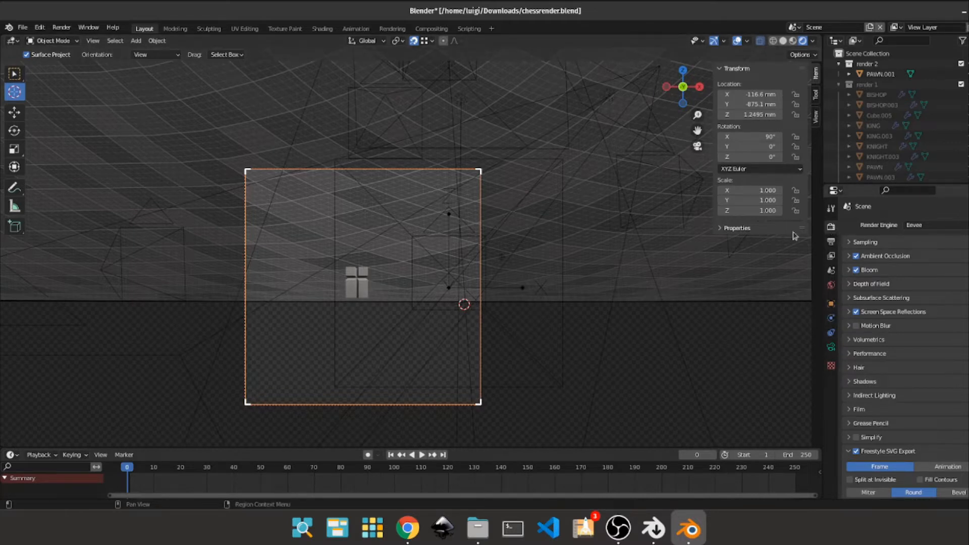
pyautogui.click(831, 241)
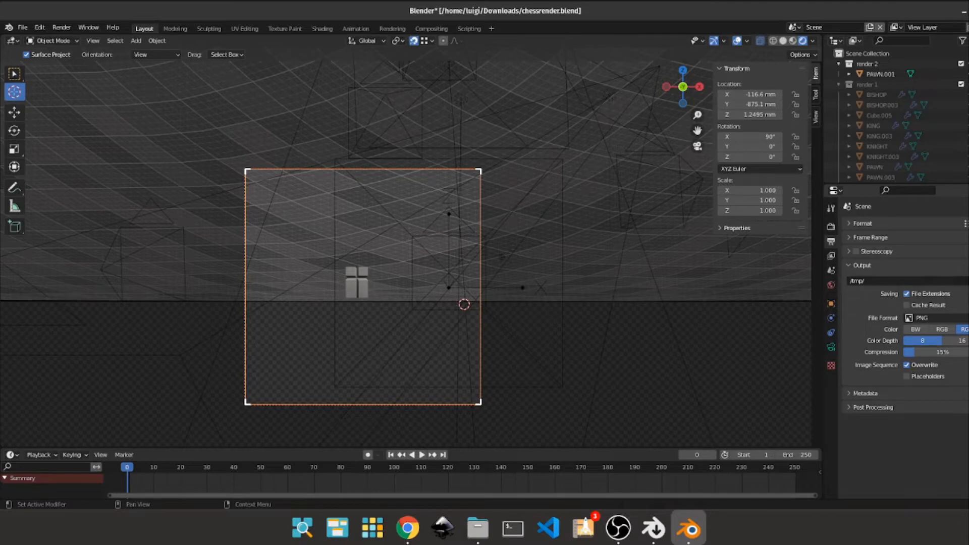
pyautogui.click(968, 281)
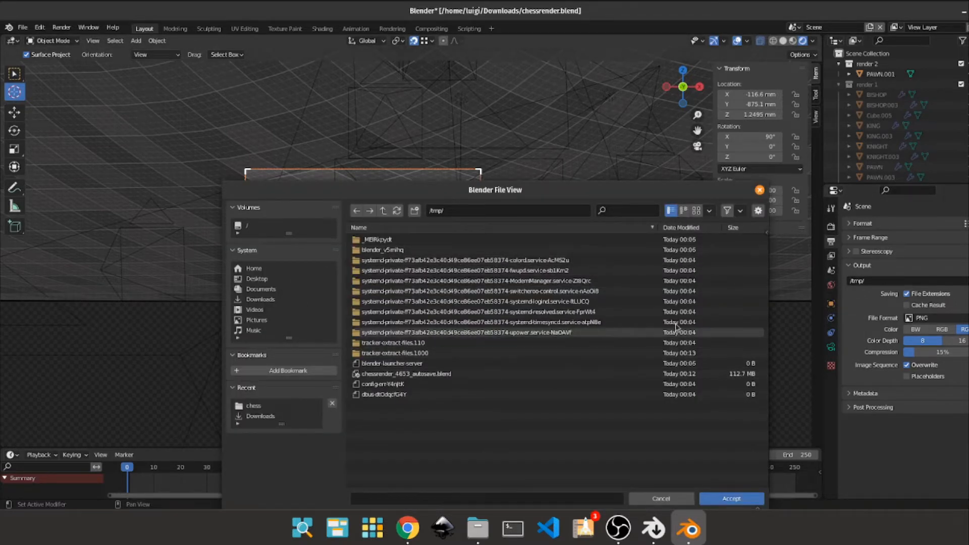
pyautogui.click(268, 292)
pyautogui.click(374, 250)
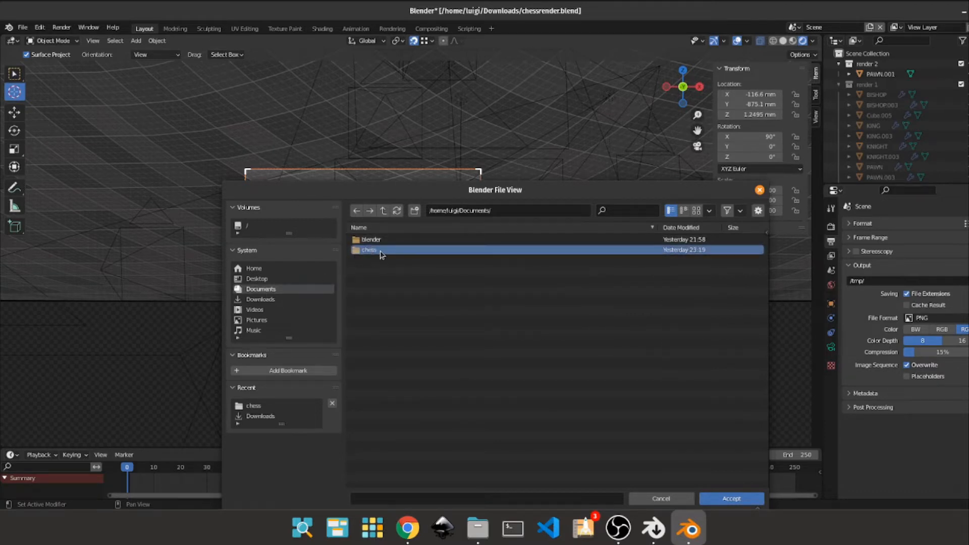
pyautogui.click(379, 254)
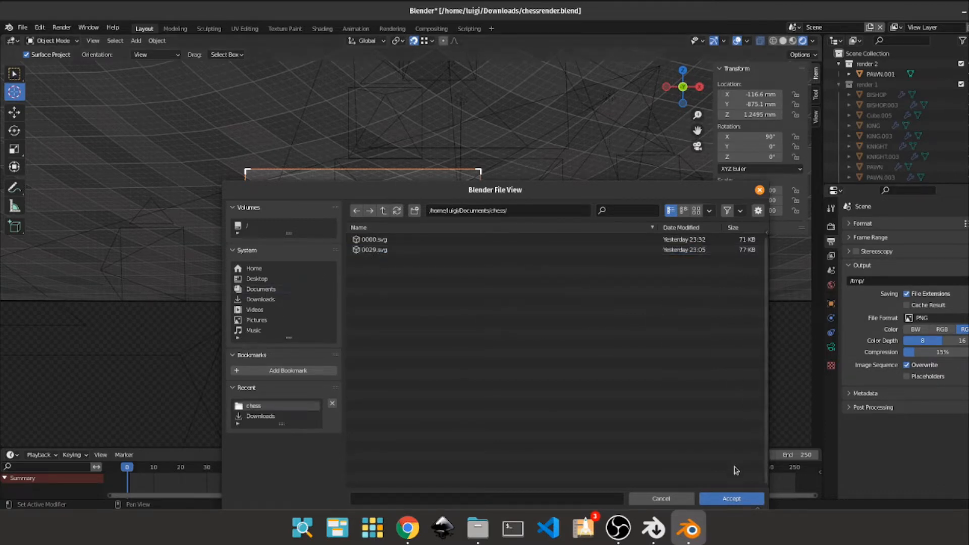
pyautogui.click(732, 498)
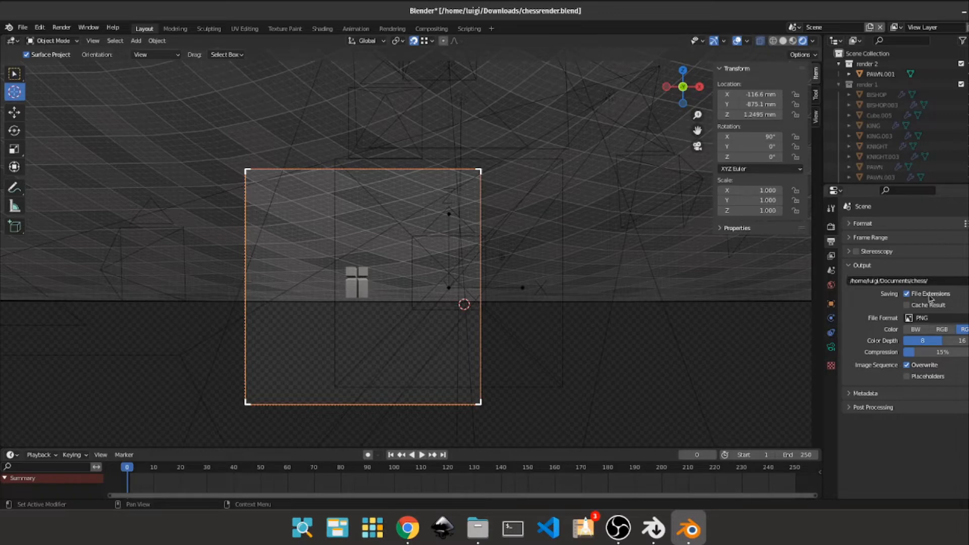
# Check the available output file formats and review the scene's Freestyle SVG Export and Freestyle render settings
pyautogui.click(917, 321)
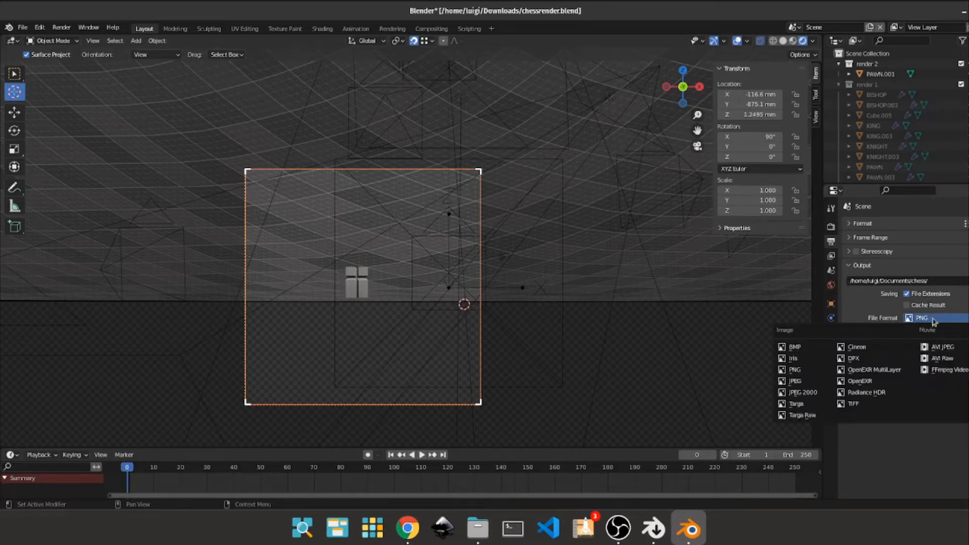
pyautogui.click(932, 321)
pyautogui.click(925, 320)
pyautogui.click(946, 318)
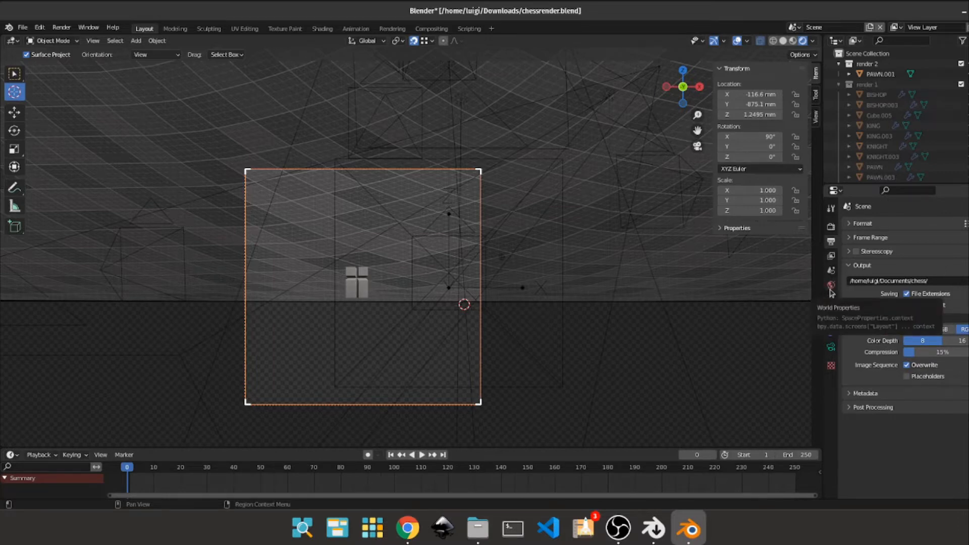
pyautogui.click(831, 228)
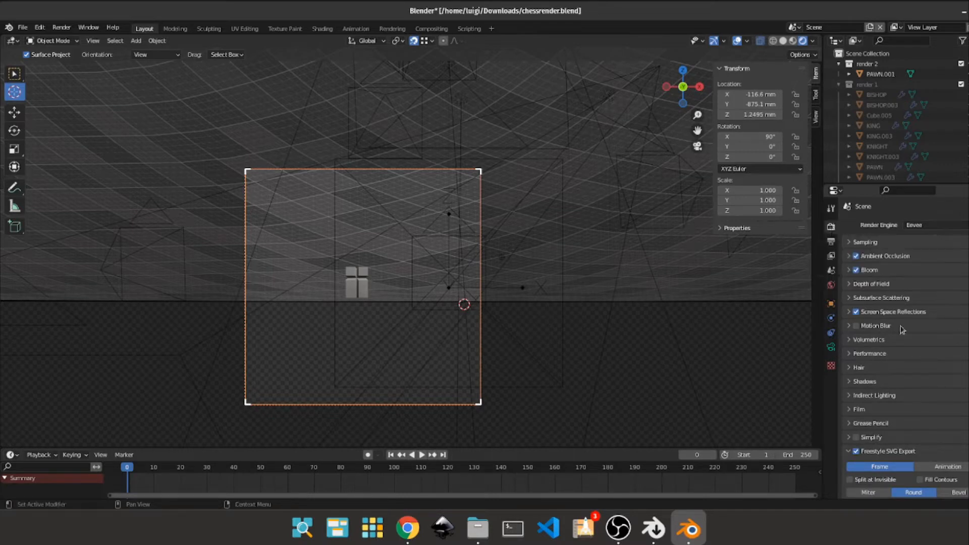
pyautogui.scroll(-1, 878, 353)
pyautogui.scroll(-2, 903, 432)
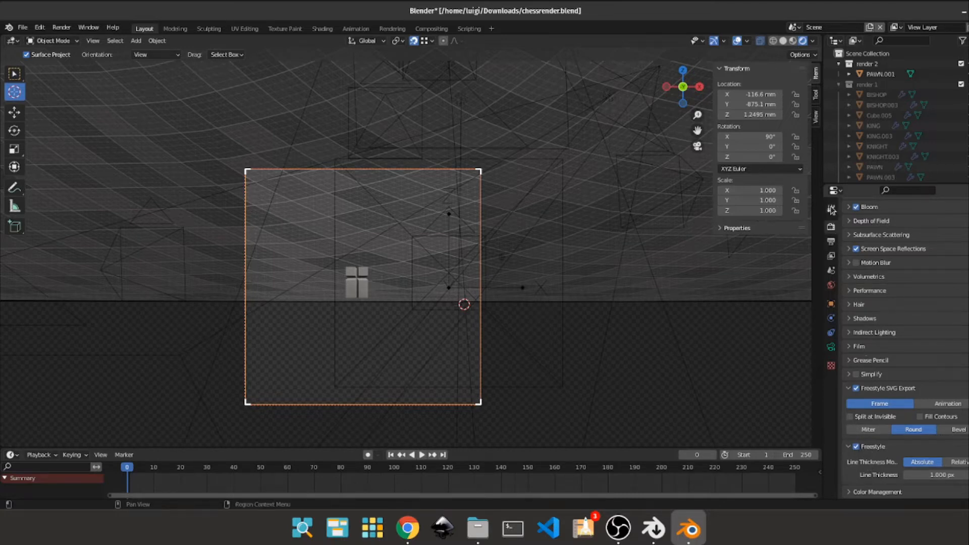
# Review the view layer's Freestyle edge detection settings and open its Freestyle line sets
pyautogui.click(831, 255)
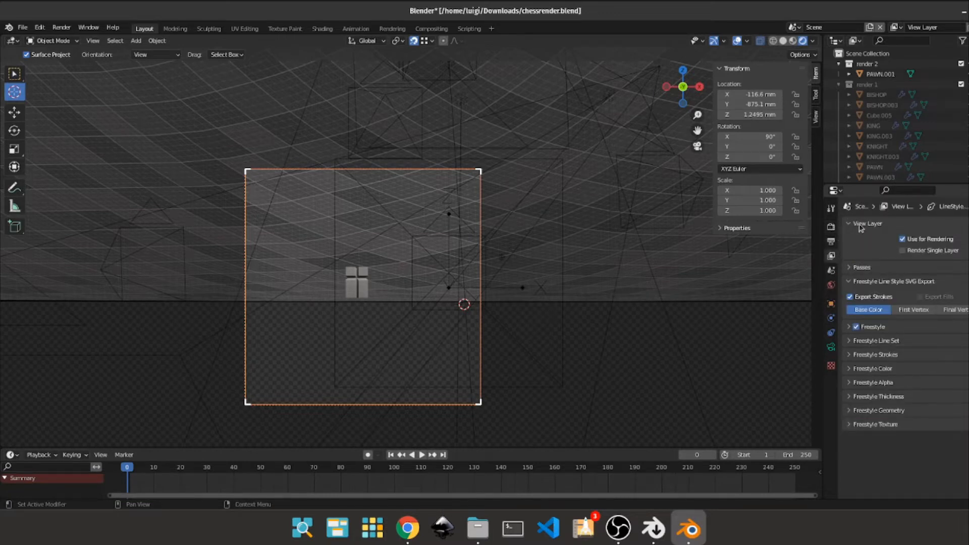
pyautogui.click(848, 328)
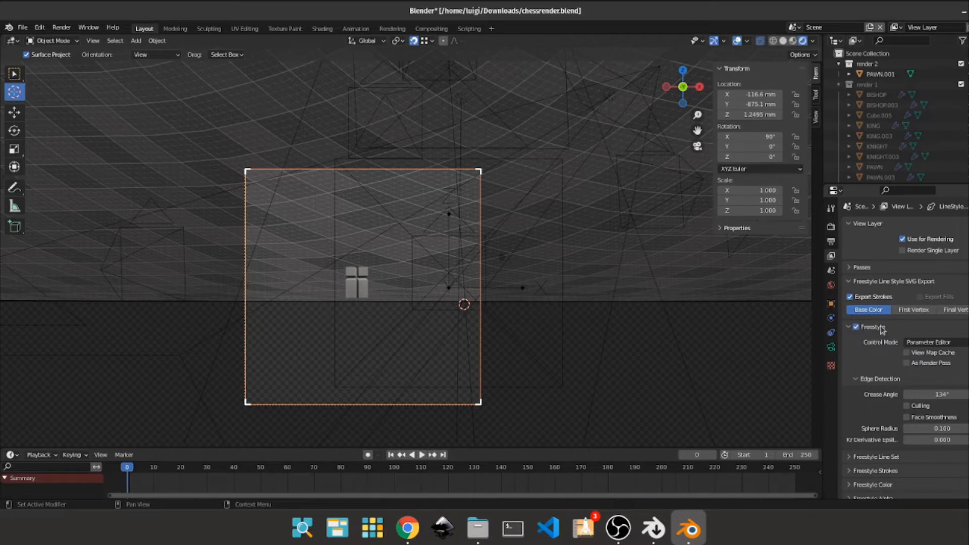
pyautogui.scroll(-3, 886, 341)
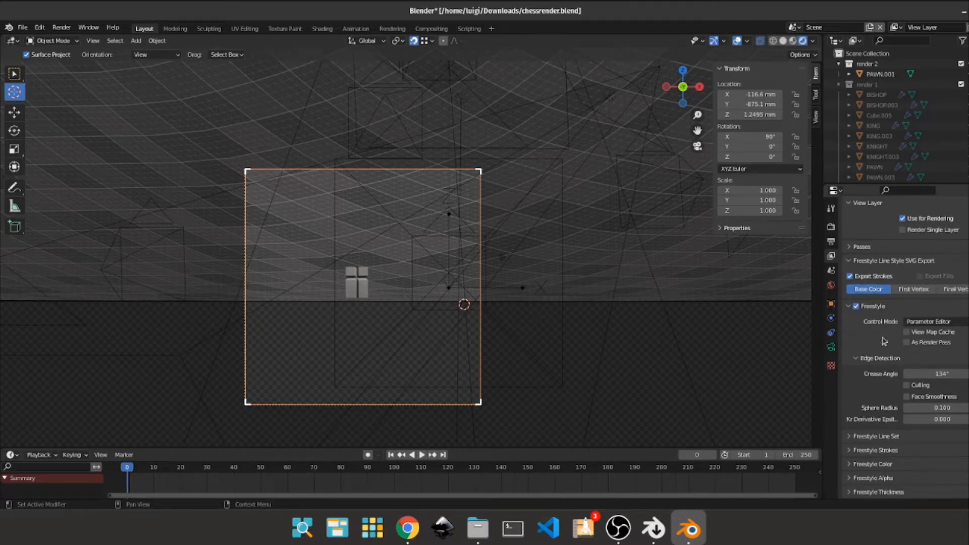
pyautogui.scroll(2, 868, 321)
pyautogui.click(847, 320)
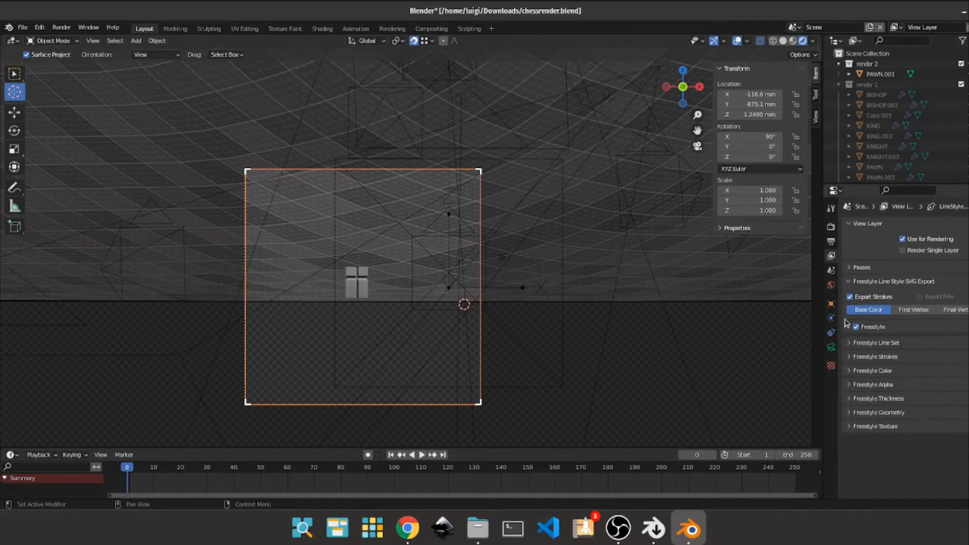
pyautogui.click(851, 341)
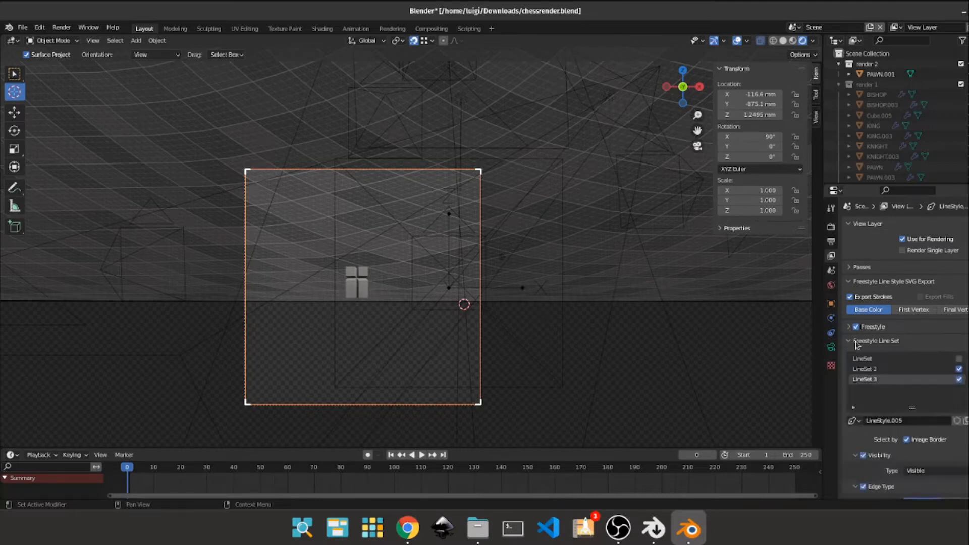
# Disable LineSet 2 and review the edge types selected for LineSet 3
pyautogui.scroll(-3, 908, 342)
pyautogui.click(959, 307)
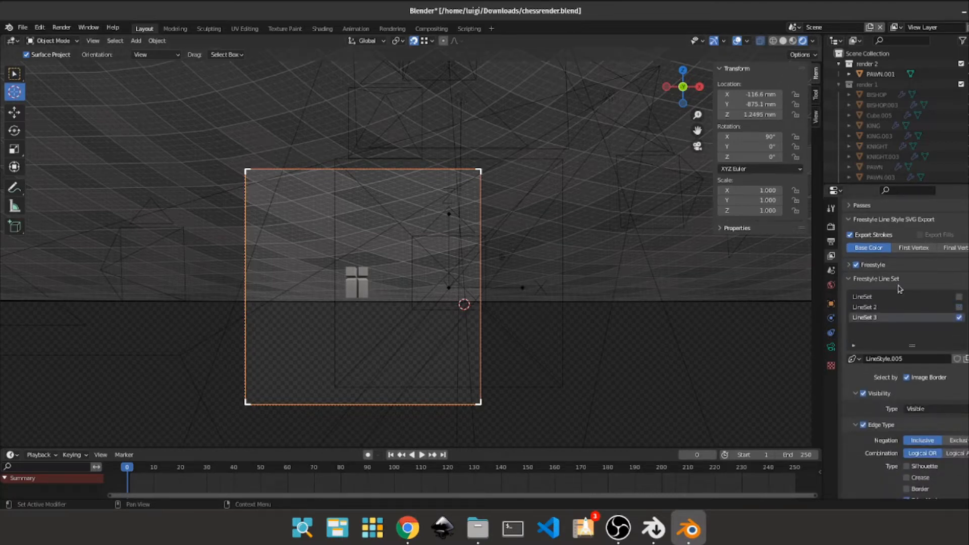
pyautogui.scroll(-2, 909, 320)
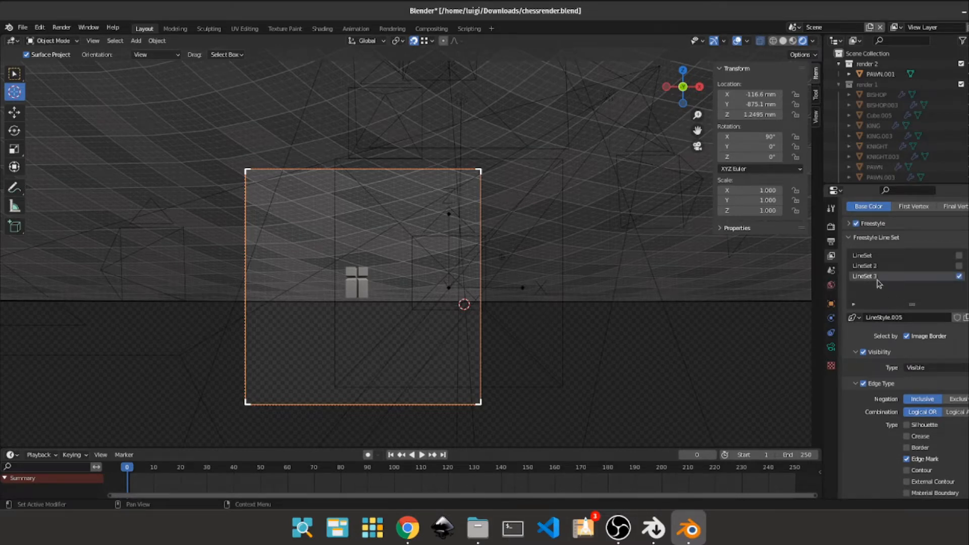
pyautogui.scroll(-2, 878, 283)
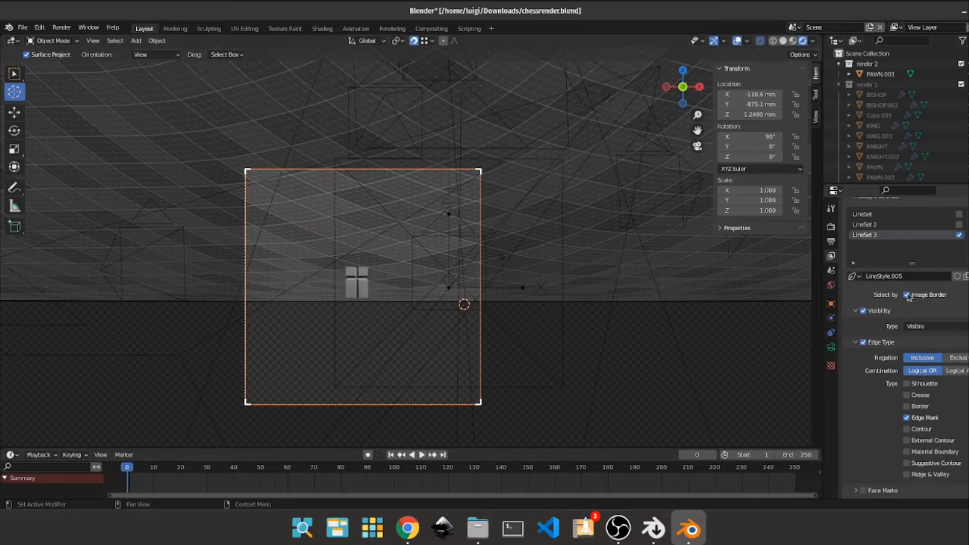
pyautogui.scroll(-1, 912, 300)
pyautogui.scroll(3, 912, 292)
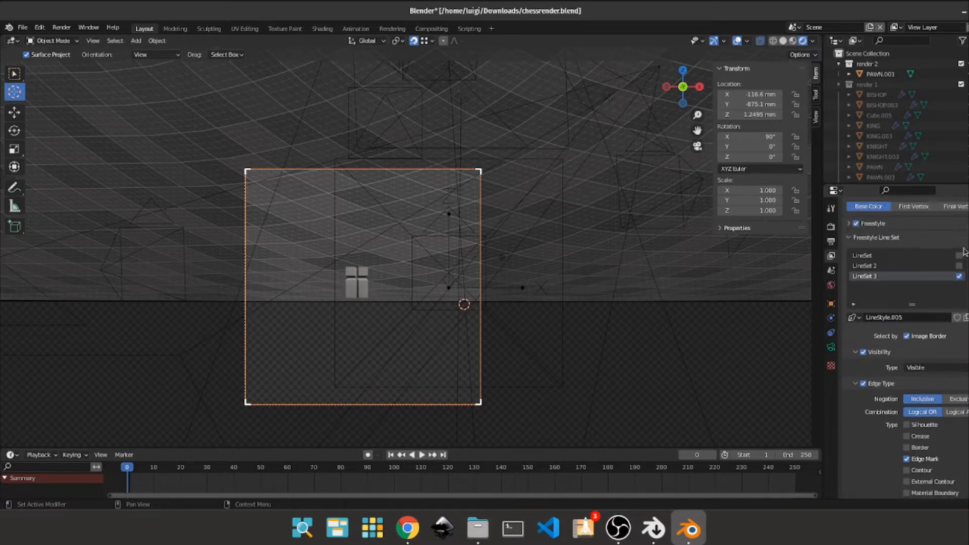
# Remove all existing Freestyle line sets from the view layer and add a new one
pyautogui.scroll(-1, 846, 313)
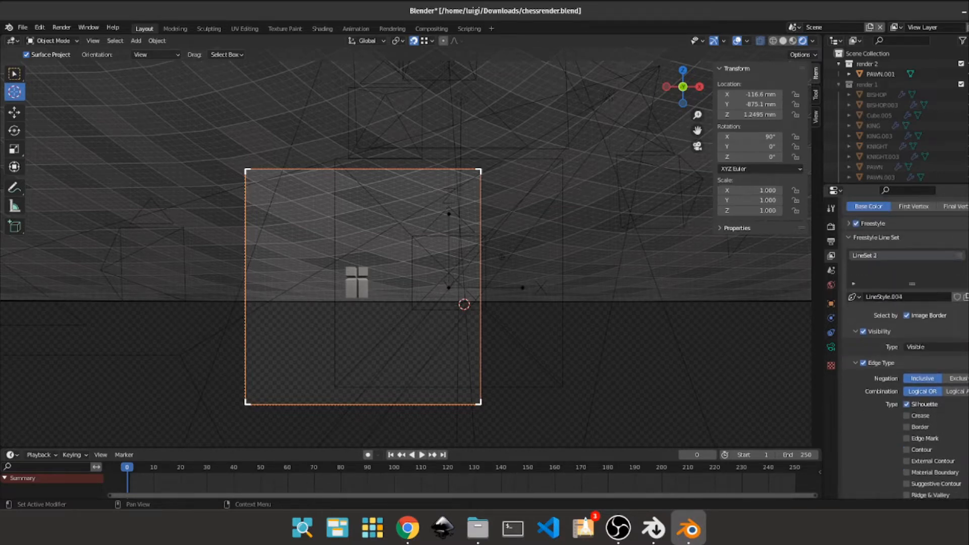
pyautogui.scroll(4, 846, 313)
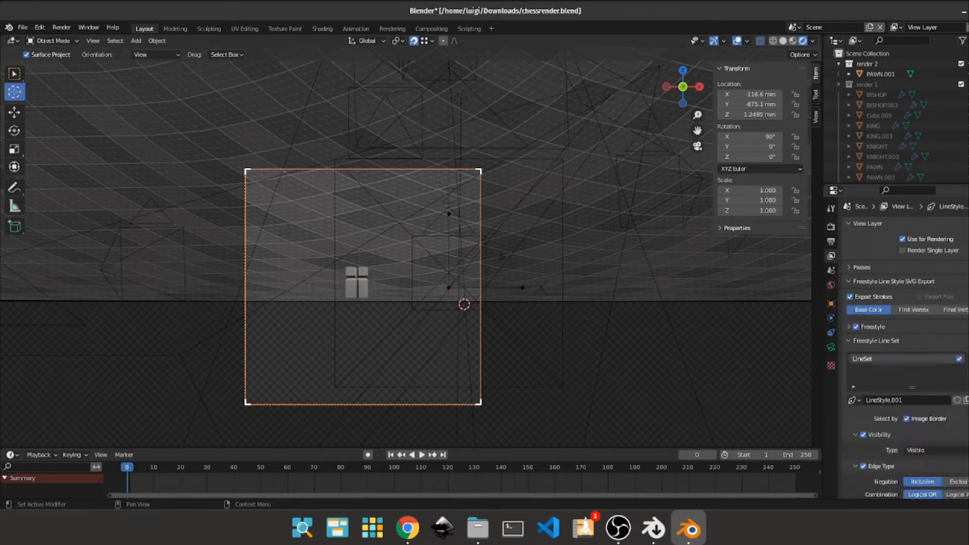
pyautogui.scroll(-1, 913, 301)
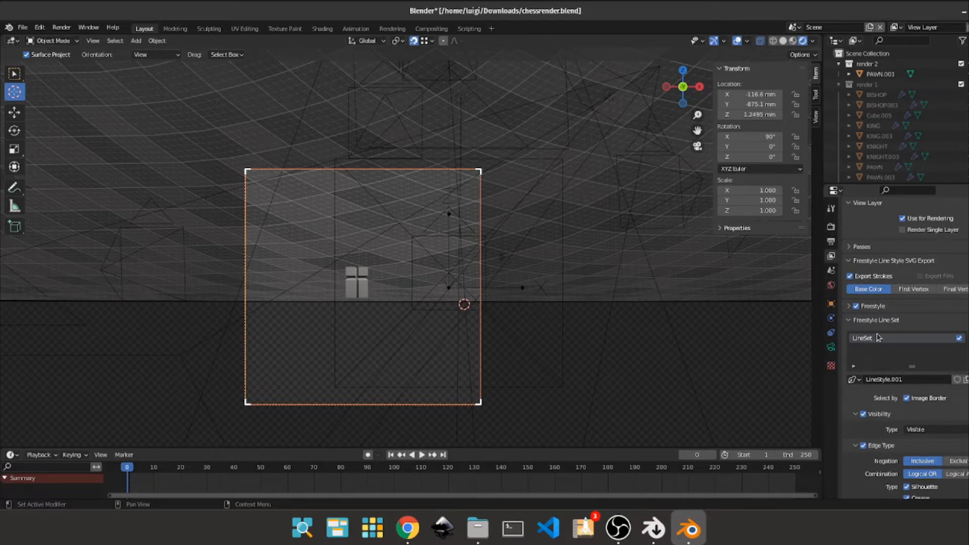
# Restrict the new line set's edge types to Edge Mark, turning off Silhouette, Crease and Border
pyautogui.scroll(-2, 878, 337)
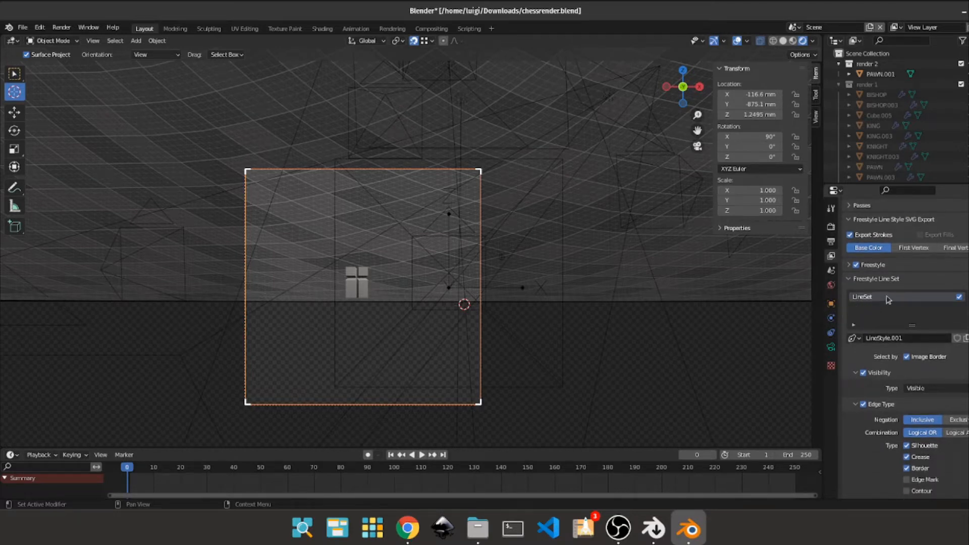
pyautogui.scroll(-1, 927, 304)
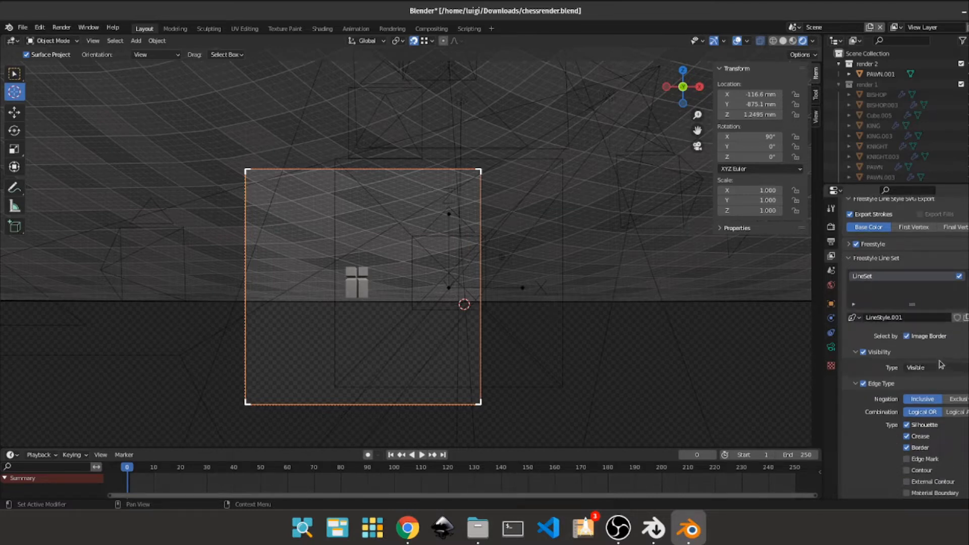
pyautogui.scroll(-3, 940, 373)
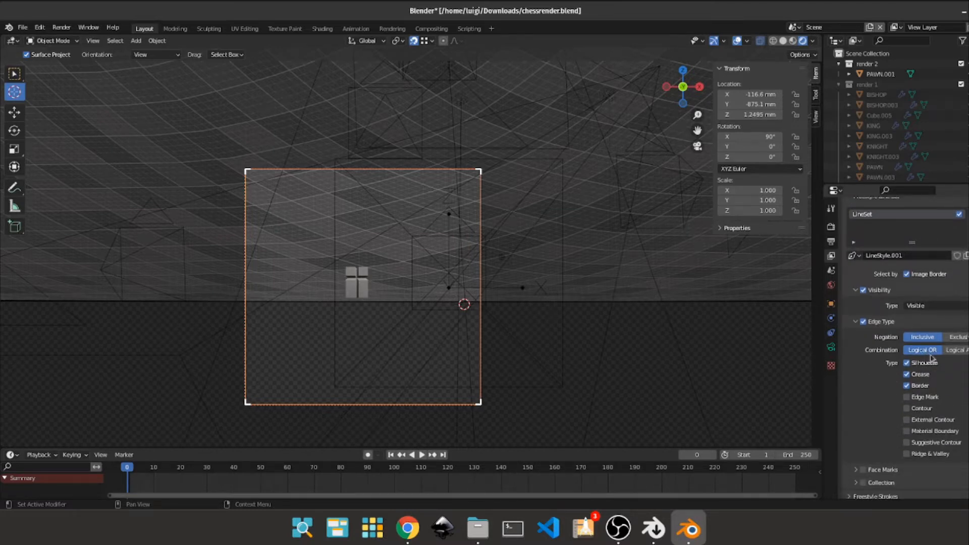
pyautogui.moveTo(907, 363); pyautogui.dragTo(907, 400)
# Select the pawn and inspect how it sits in the camera frame
pyautogui.scroll(5, 377, 281)
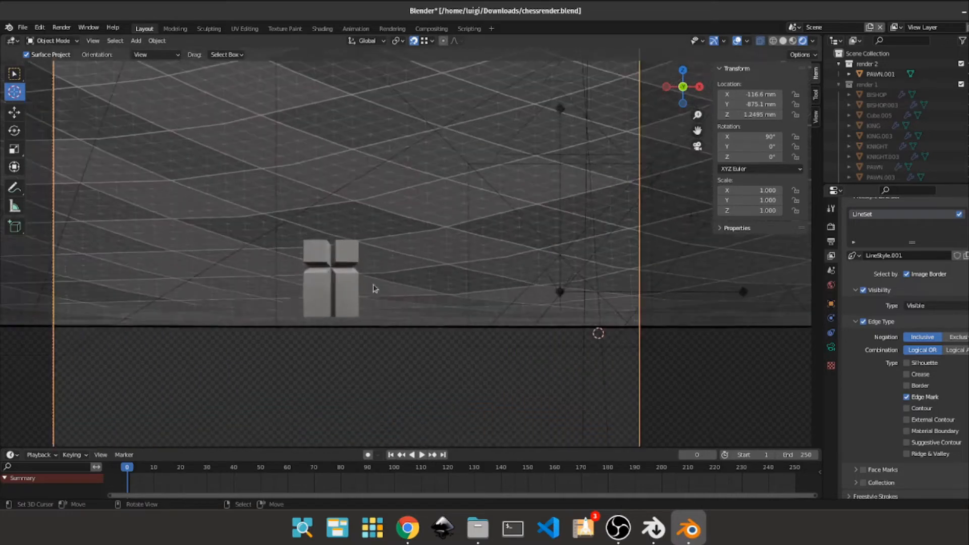
pyautogui.scroll(3, 327, 251)
pyautogui.scroll(-3, 469, 218)
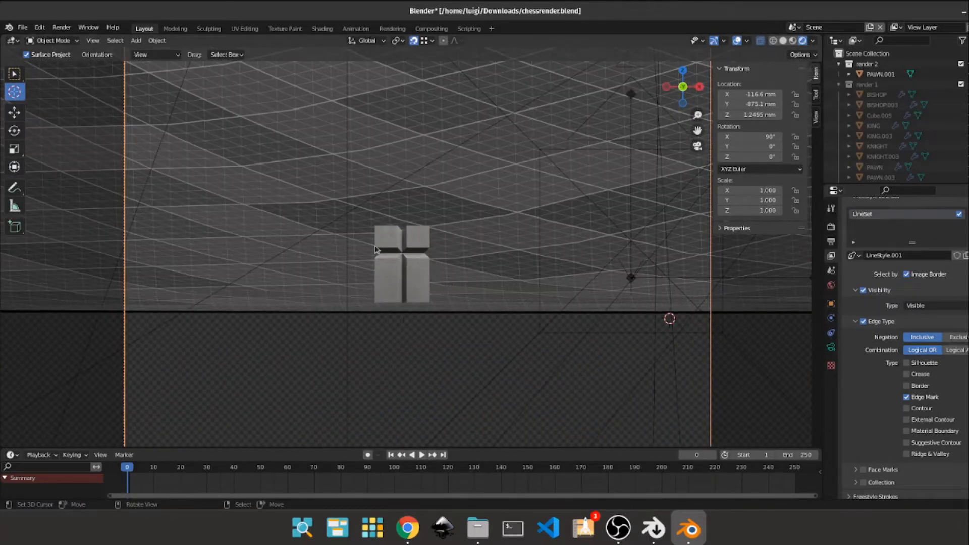
pyautogui.click(411, 241)
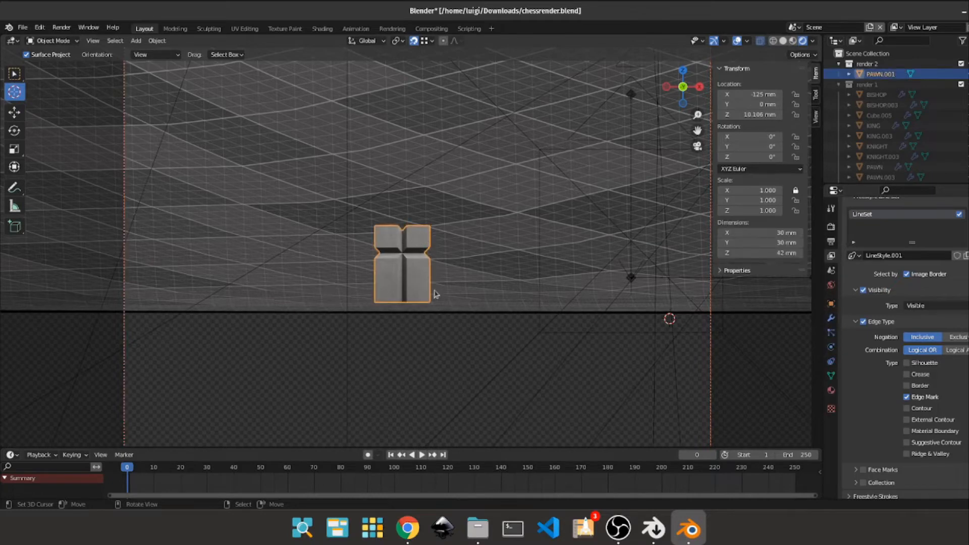
pyautogui.scroll(-3, 422, 259)
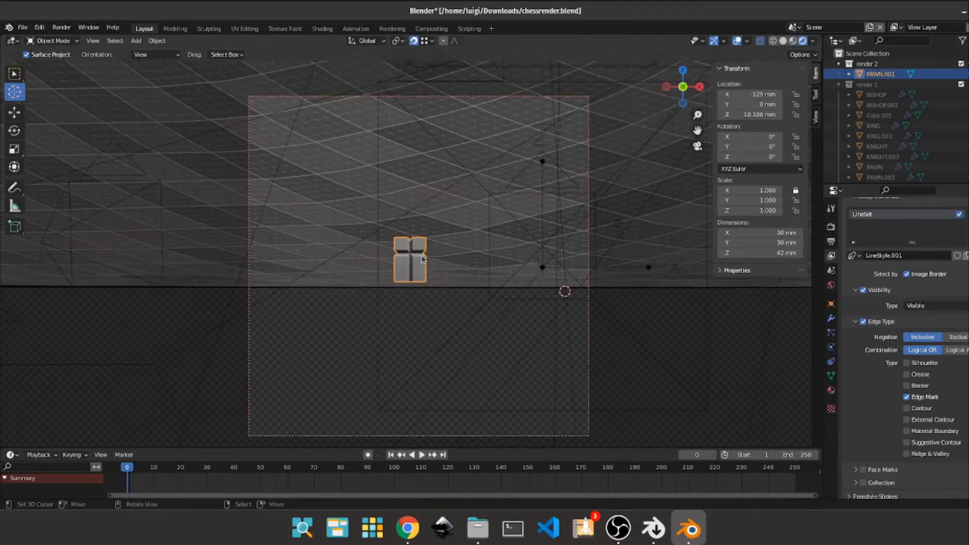
# Select the camera and set its orthographic scale to 1.000
pyautogui.scroll(2, 422, 259)
pyautogui.scroll(-1, 422, 259)
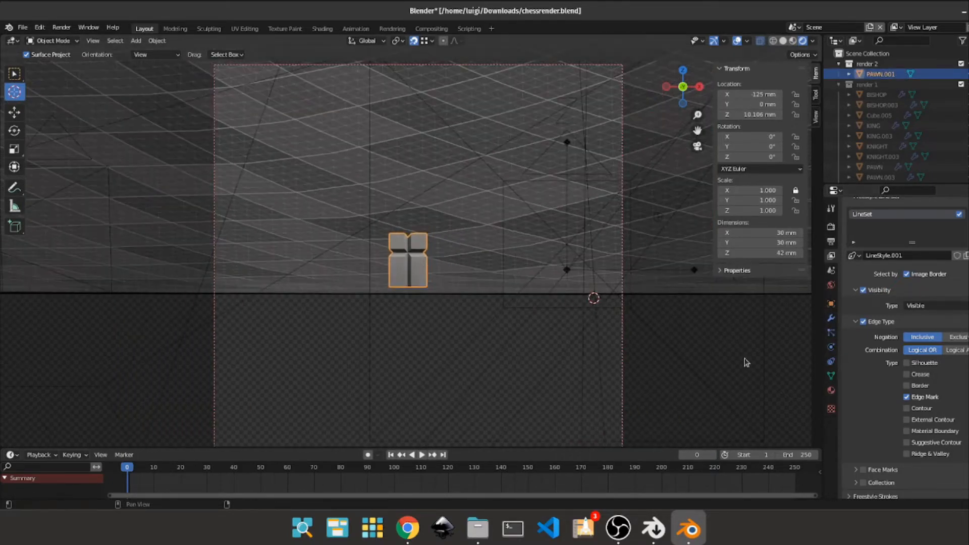
pyautogui.click(624, 187)
pyautogui.click(625, 171)
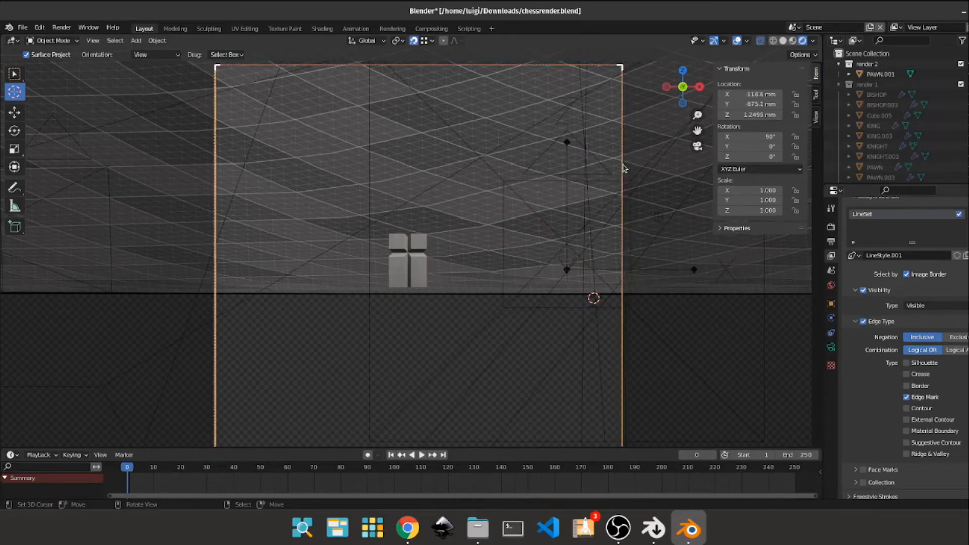
pyautogui.click(831, 348)
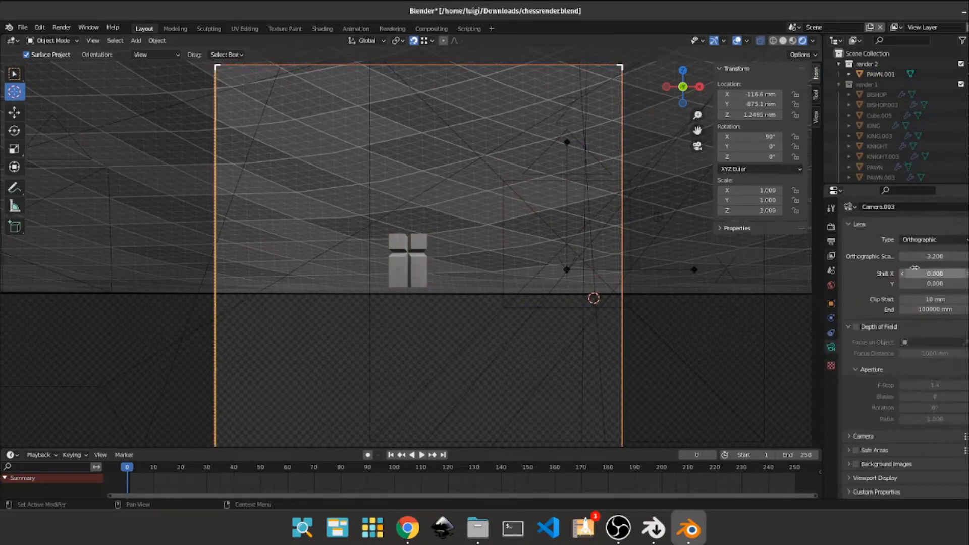
pyautogui.moveTo(927, 258)
pyautogui.mouseDown()
pyautogui.moveTo(959, 258)
pyautogui.moveTo(932, 258)
pyautogui.mouseUp()
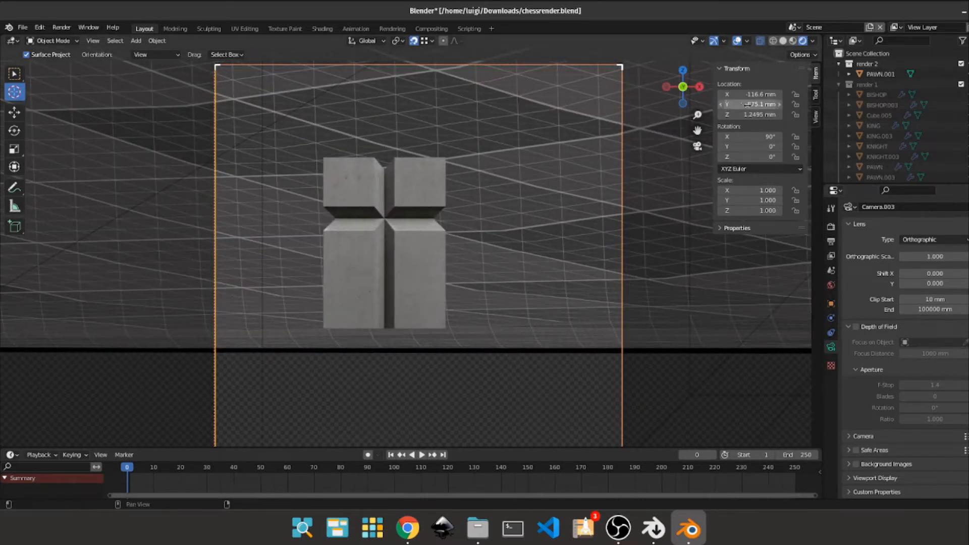
# Reposition the camera to X -127.9 mm and Y -873.5 mm so the pawn is centred horizontally in its frame
pyautogui.moveTo(752, 104)
pyautogui.mouseDown()
pyautogui.moveTo(755, 94)
pyautogui.moveTo(737, 94)
pyautogui.mouseUp()
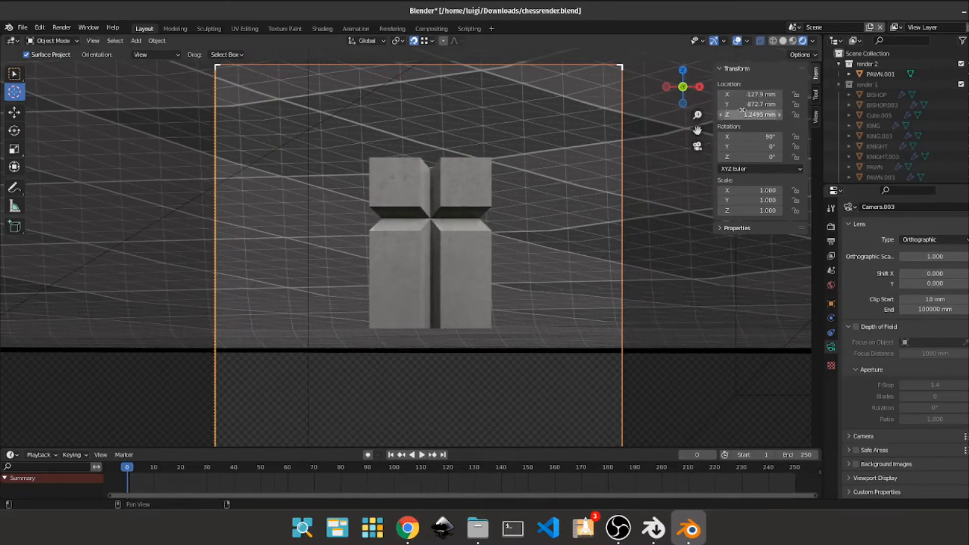
pyautogui.moveTo(752, 104); pyautogui.dragTo(748, 104)
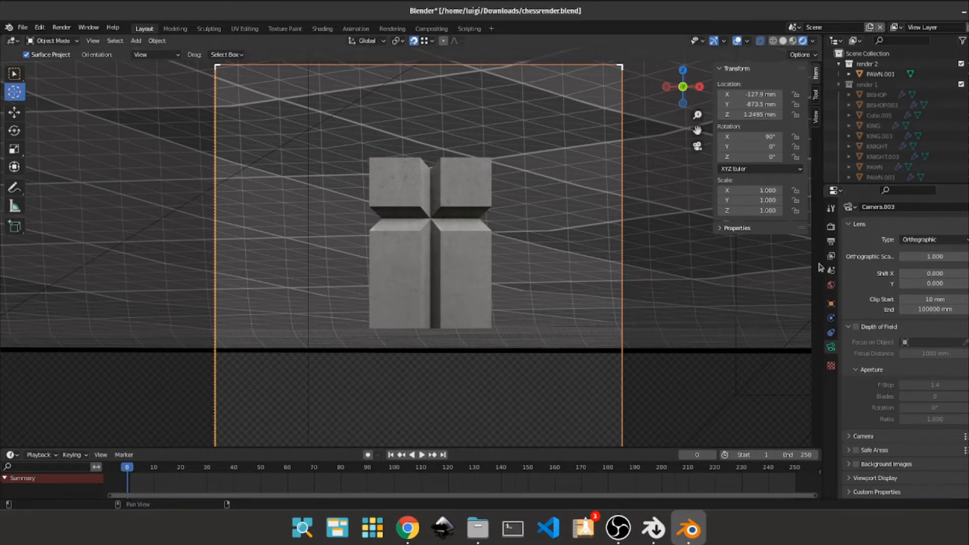
pyautogui.scroll(-1, 578, 262)
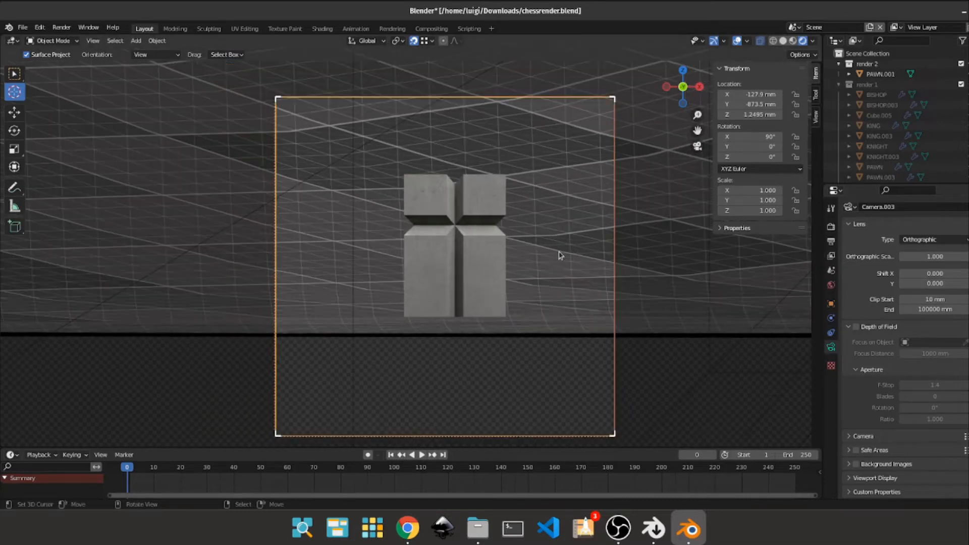
# Check the output folder and the Freestyle SVG export settings, and render the pawn as a still image
pyautogui.click(831, 255)
pyautogui.click(831, 241)
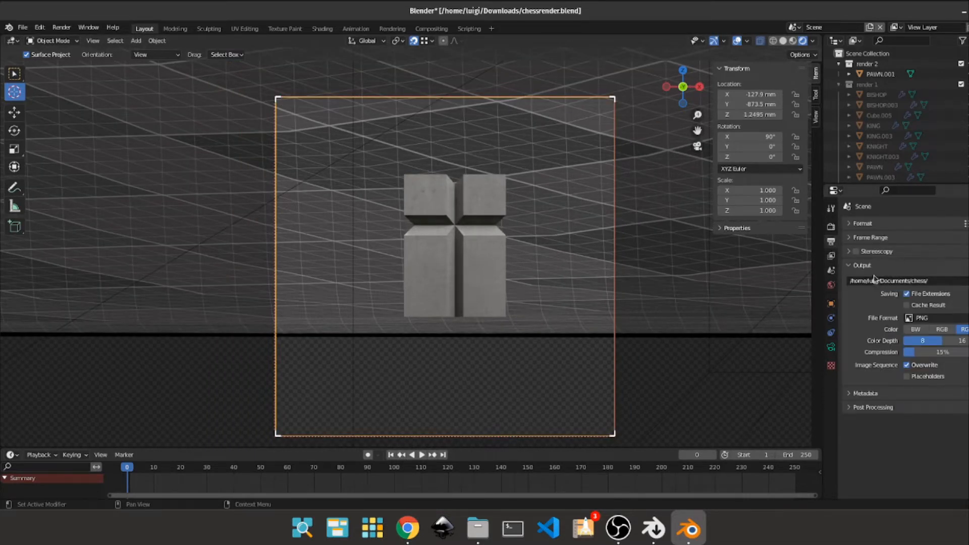
pyautogui.click(831, 255)
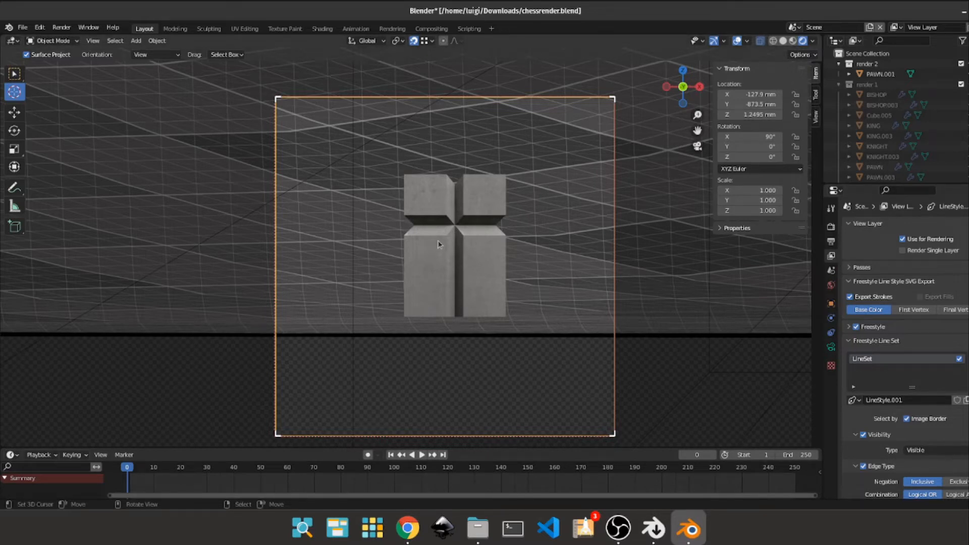
pyautogui.click(61, 27)
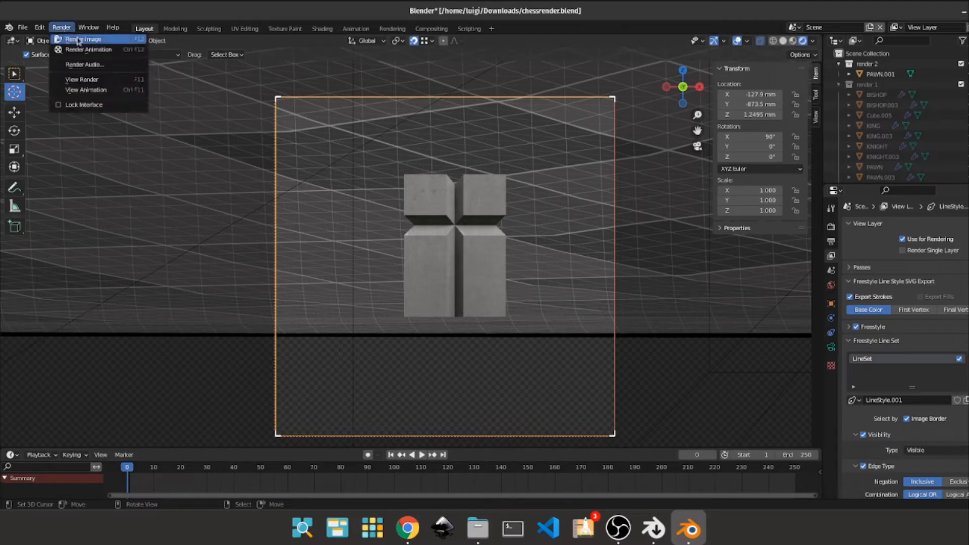
pyautogui.click(77, 38)
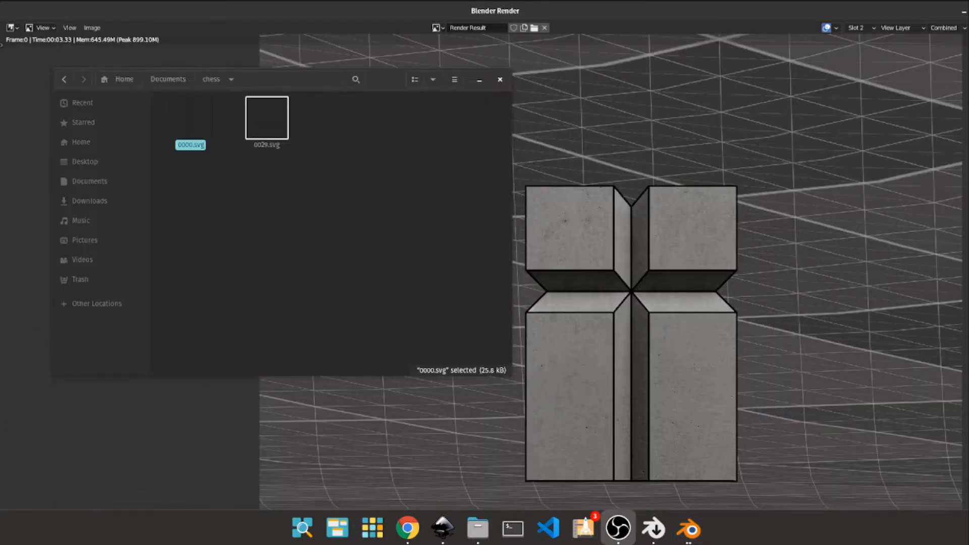
# Inspect the black Freestyle lines along the pawn's edges in the render result
pyautogui.click(592, 203)
pyautogui.scroll(-1, 545, 196)
pyautogui.scroll(1, 585, 203)
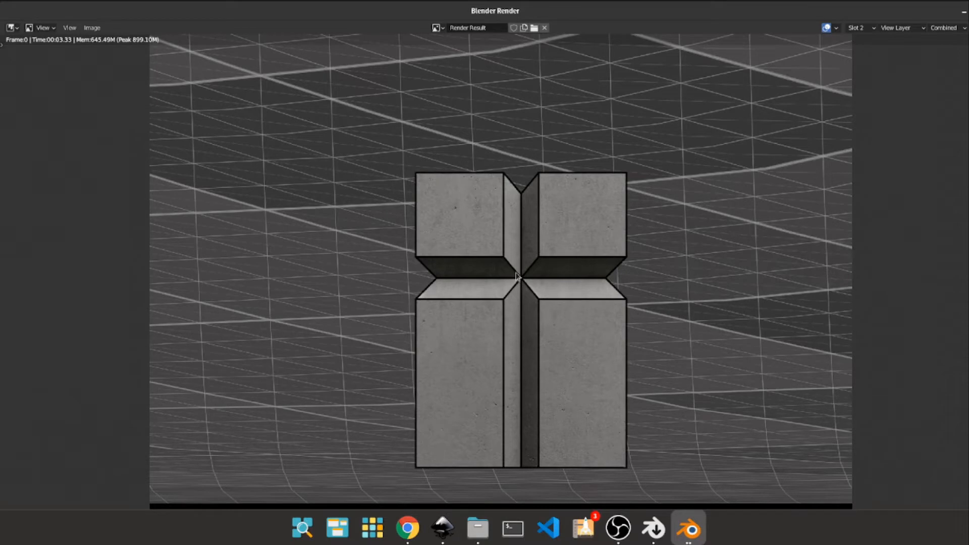
# Open the exported 0000.svg from the chess folder in Inkscape
pyautogui.click(92, 27)
pyautogui.click(477, 525)
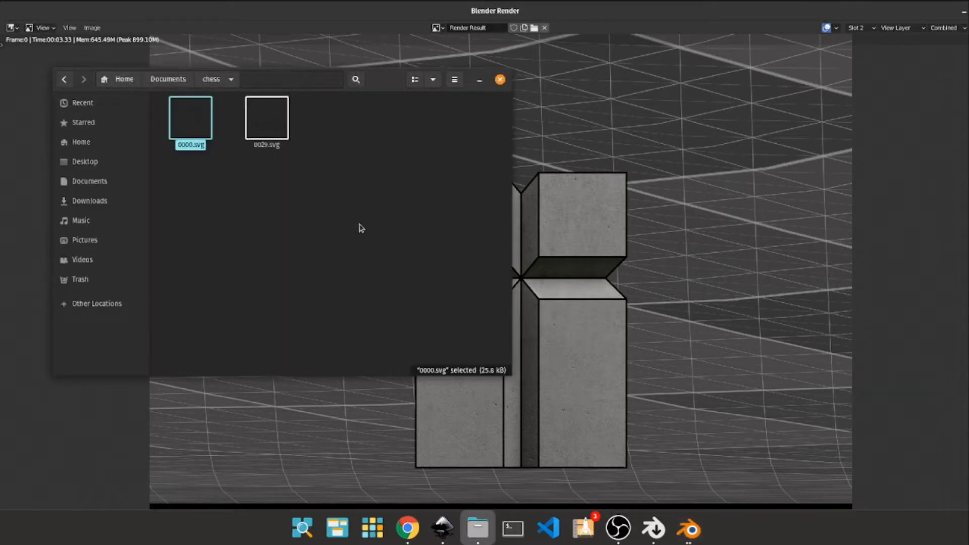
pyautogui.rightClick(194, 133)
pyautogui.rightClick(187, 115)
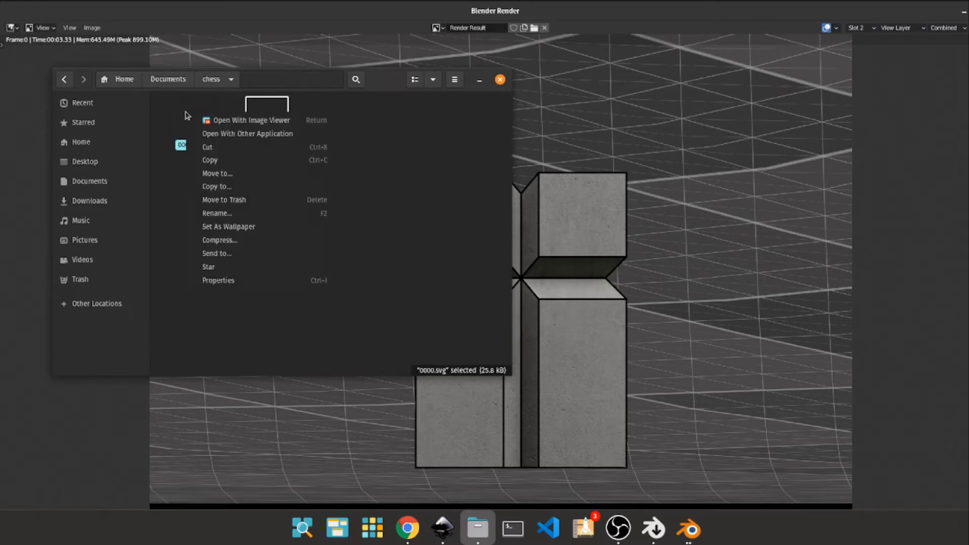
pyautogui.click(218, 134)
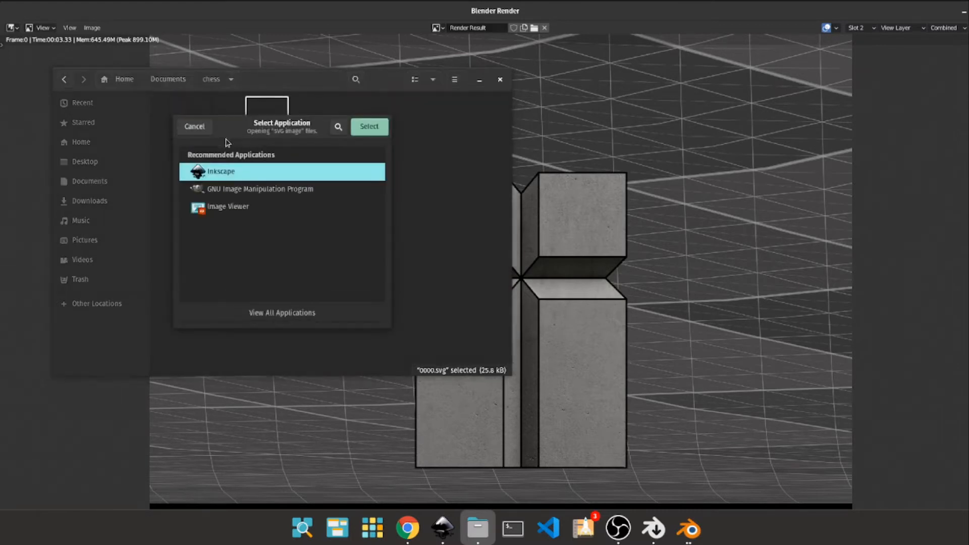
pyautogui.doubleClick(239, 174)
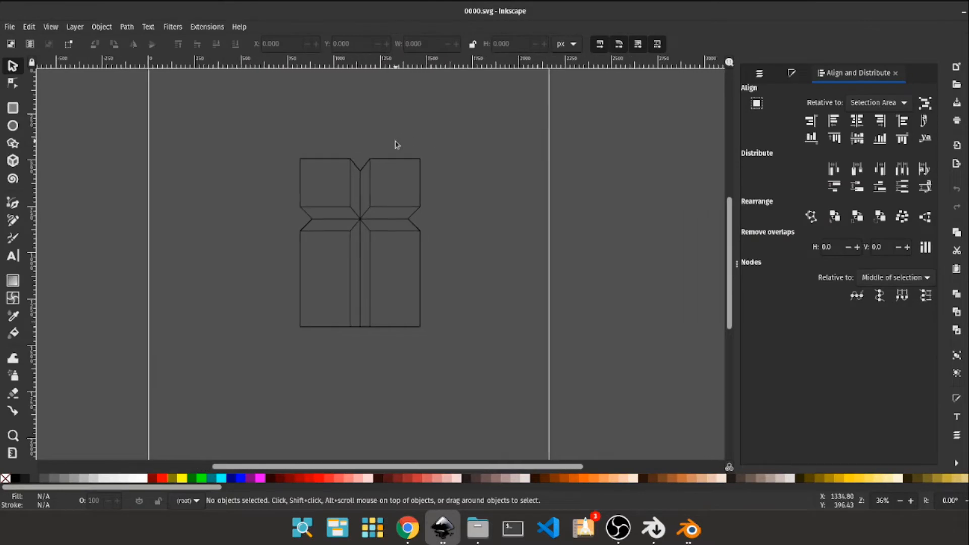
# Test-move the strokes of the pawn's upper-right block to see how the paths are split, and undo the moves
pyautogui.press('+')
pyautogui.press('+')
pyautogui.moveTo(397, 147); pyautogui.dragTo(434, 264)
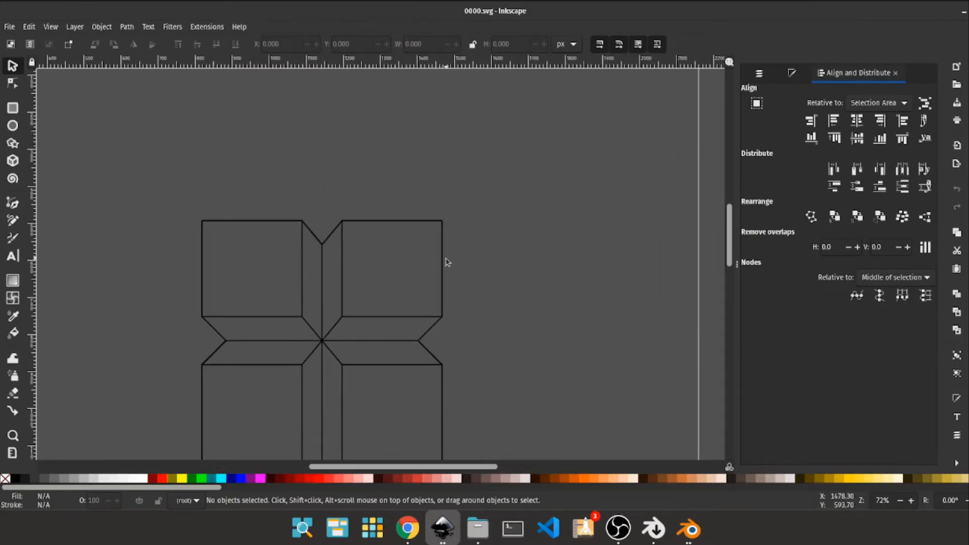
pyautogui.click(443, 257)
pyautogui.click(417, 223)
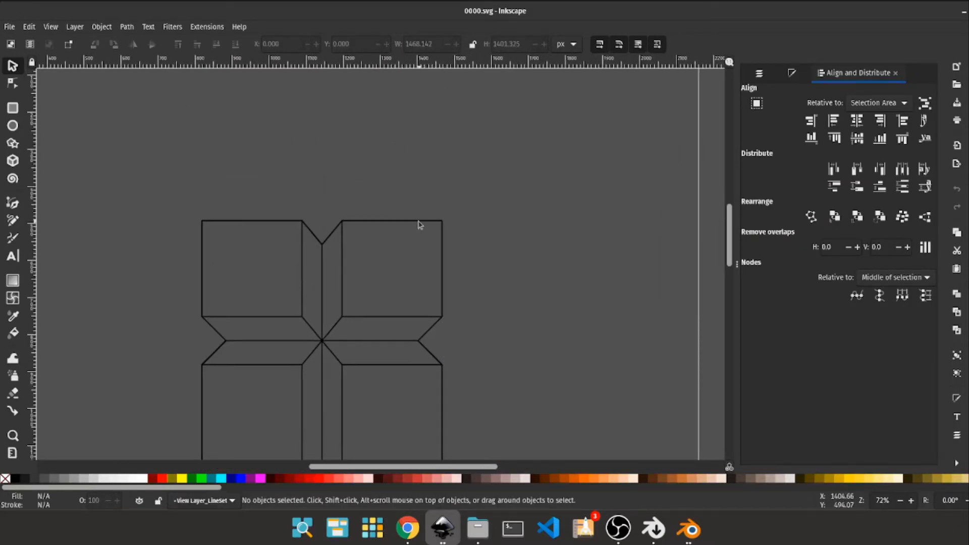
pyautogui.moveTo(419, 222); pyautogui.dragTo(453, 171)
pyautogui.moveTo(427, 222); pyautogui.dragTo(449, 197)
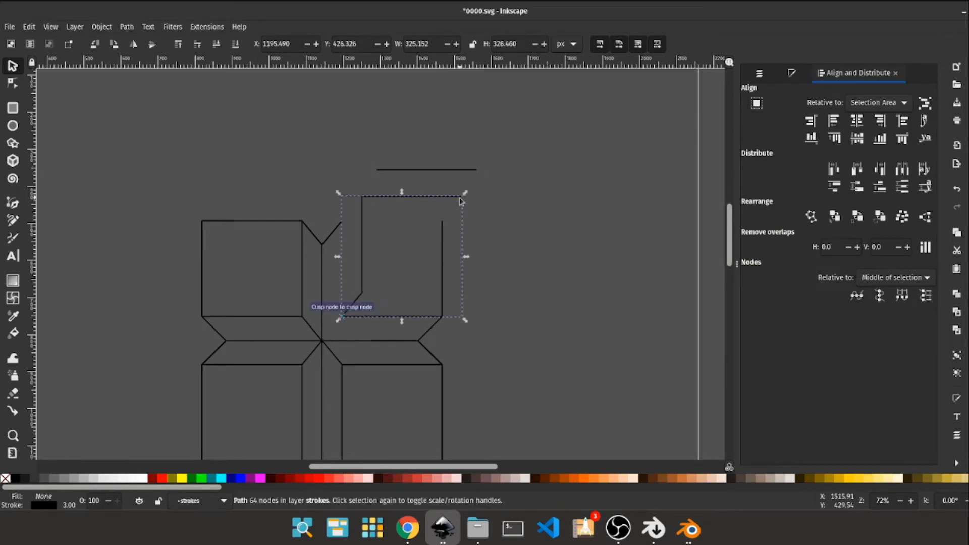
pyautogui.moveTo(442, 235); pyautogui.dragTo(507, 248)
pyautogui.hotkey('ctrl', 'z')
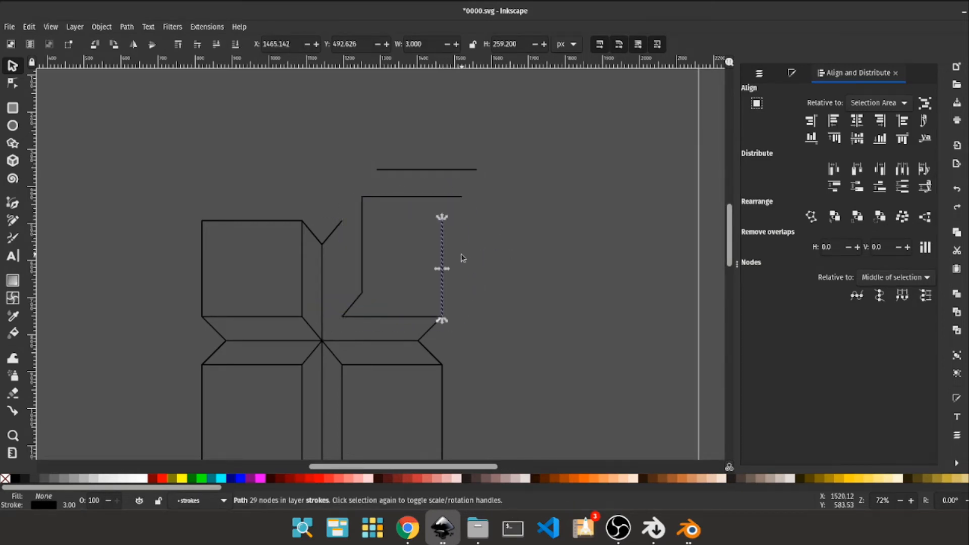
pyautogui.hotkey('ctrl', 'z')
pyautogui.hotkey('ctrl', 'z')
pyautogui.click(486, 222)
# Test-move the outline path of the pawn's upper-left block and undo the move
pyautogui.moveTo(441, 197); pyautogui.dragTo(598, 150)
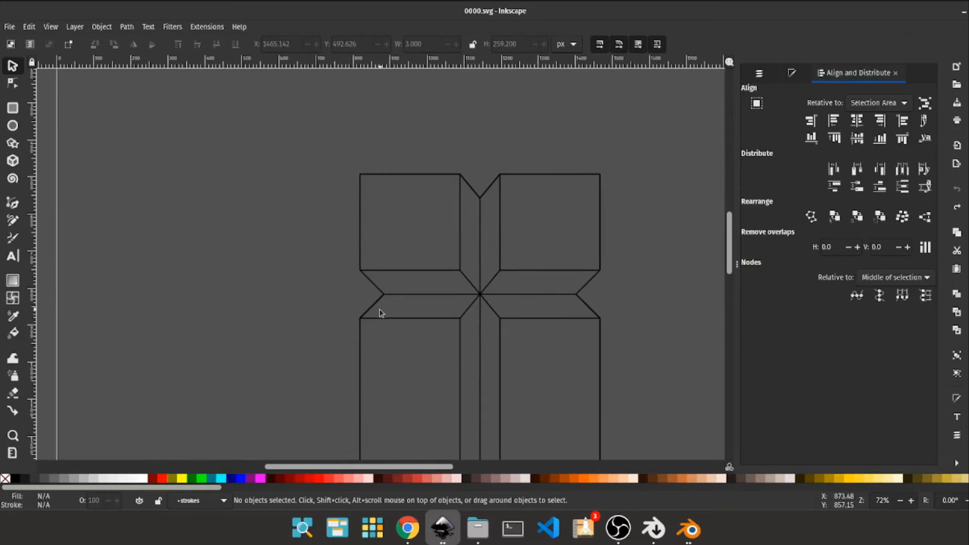
pyautogui.moveTo(359, 259); pyautogui.dragTo(318, 266)
pyautogui.click(402, 149)
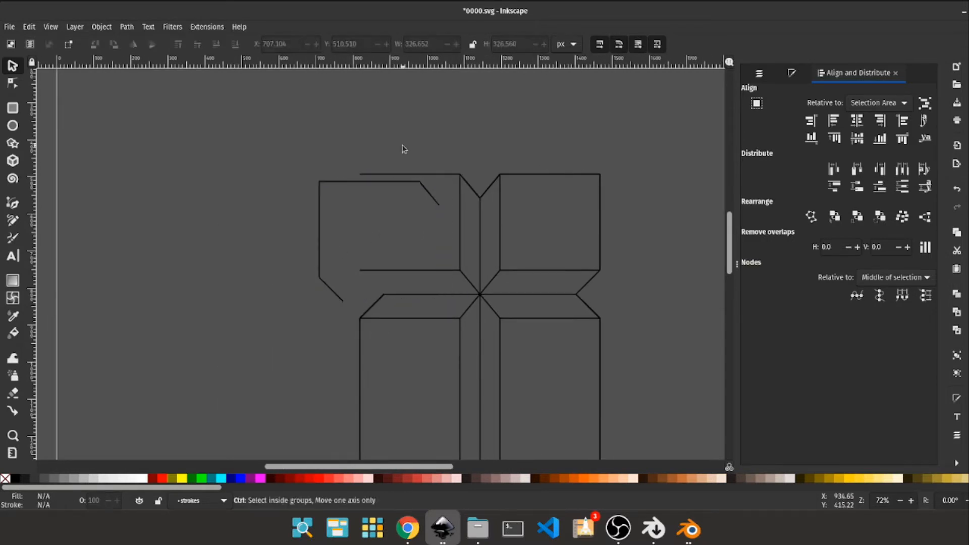
pyautogui.hotkey('ctrl', 'z')
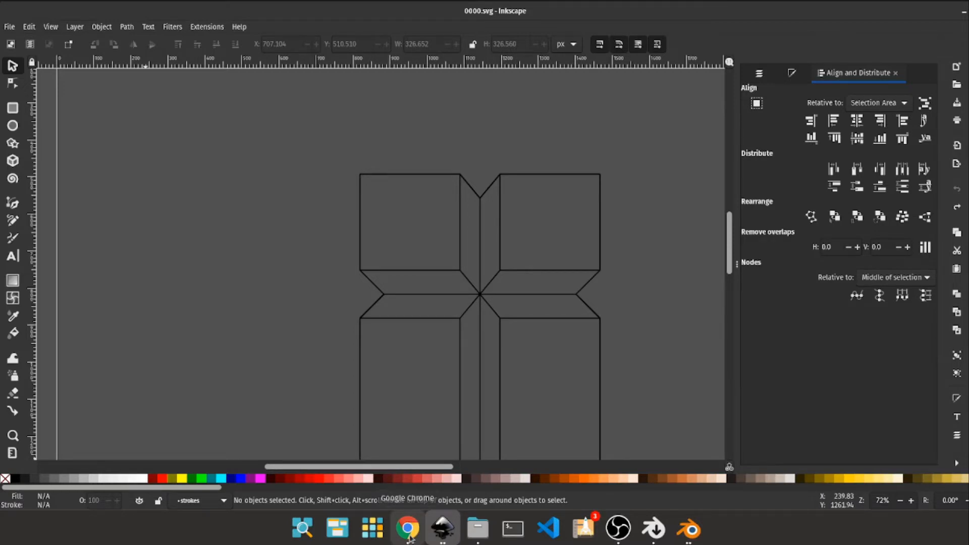
# Switch to Chrome and open the MightyScape 1.X Extensions Overview from the vpypetools page
pyautogui.click(408, 529)
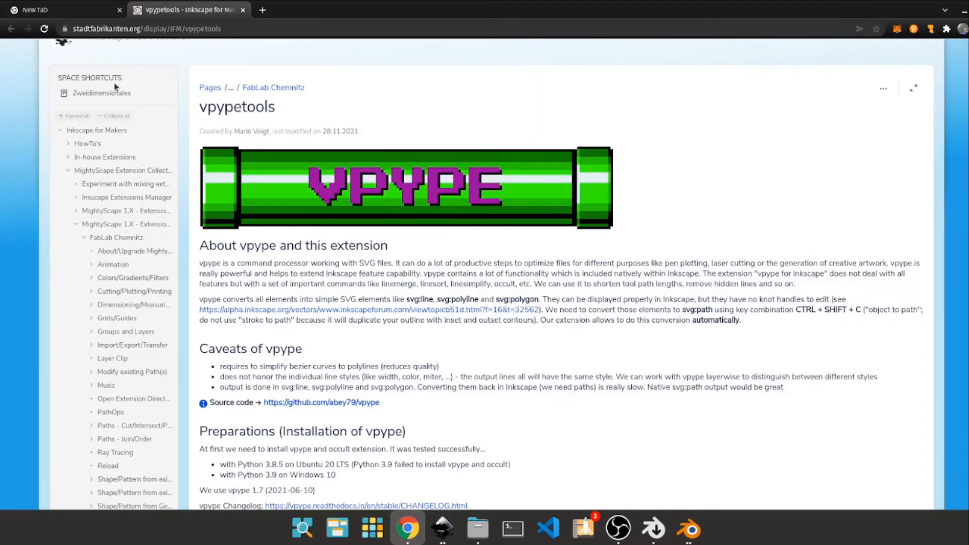
pyautogui.scroll(2, 115, 87)
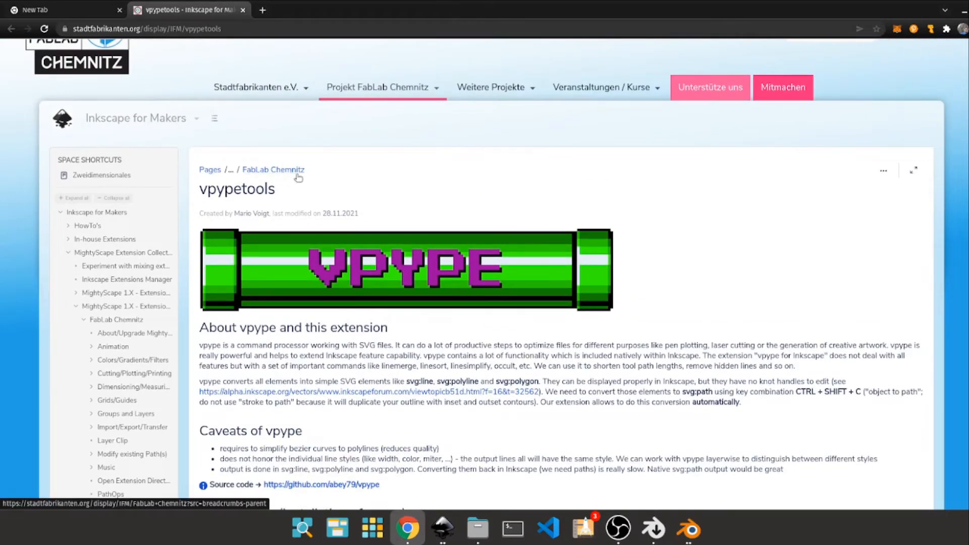
pyautogui.scroll(-2, 151, 277)
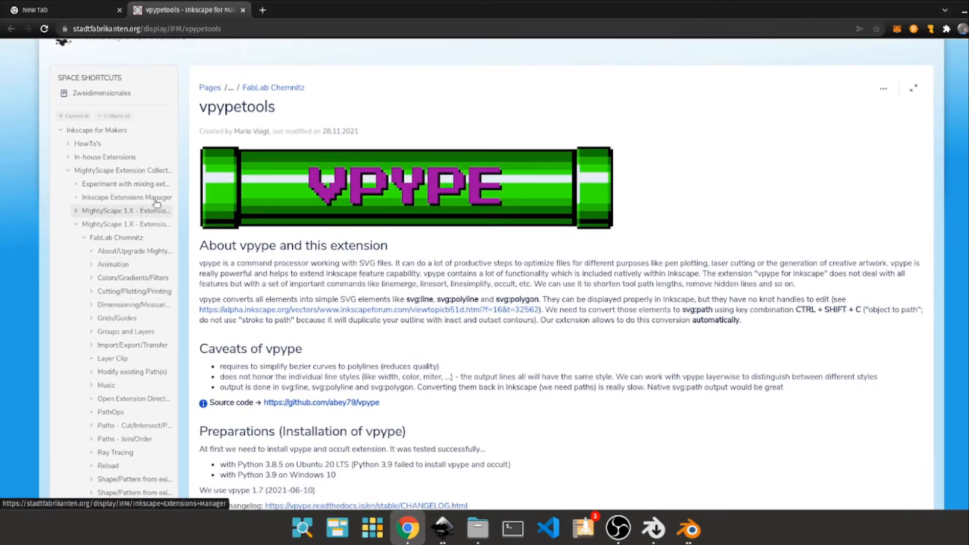
pyautogui.click(151, 224)
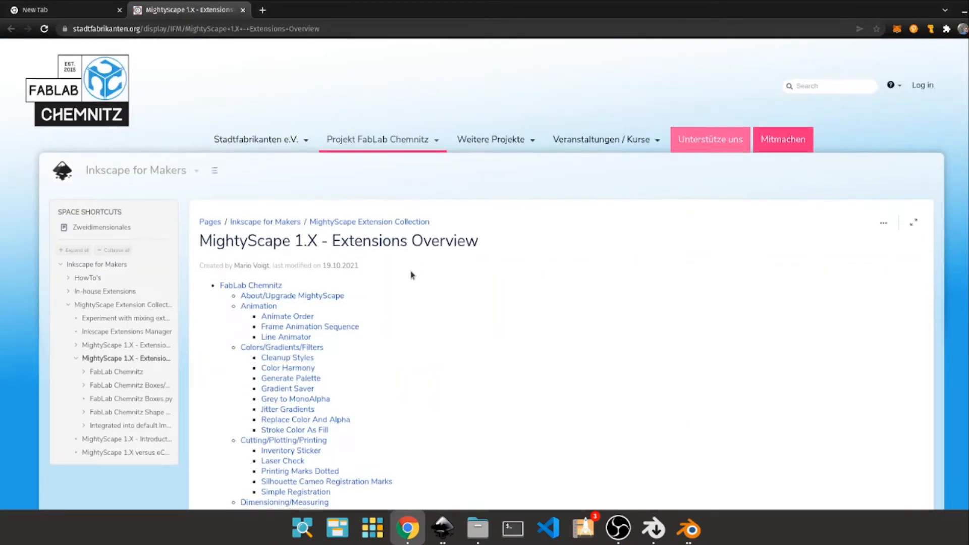
# Browse the MightyScape extension list down to the vpypetools section and open the vpypetools page
pyautogui.scroll(-7, 410, 274)
pyautogui.scroll(8, 396, 302)
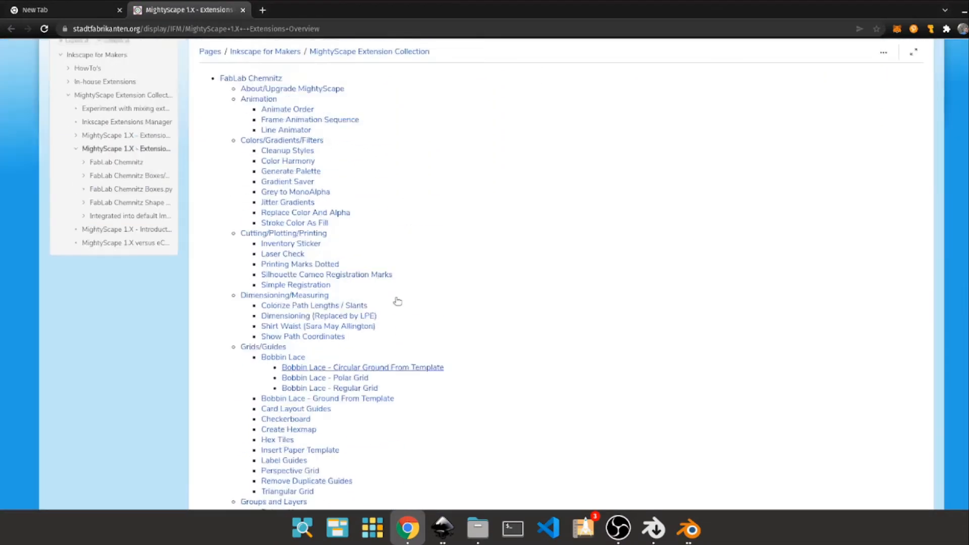
pyautogui.scroll(-4, 396, 301)
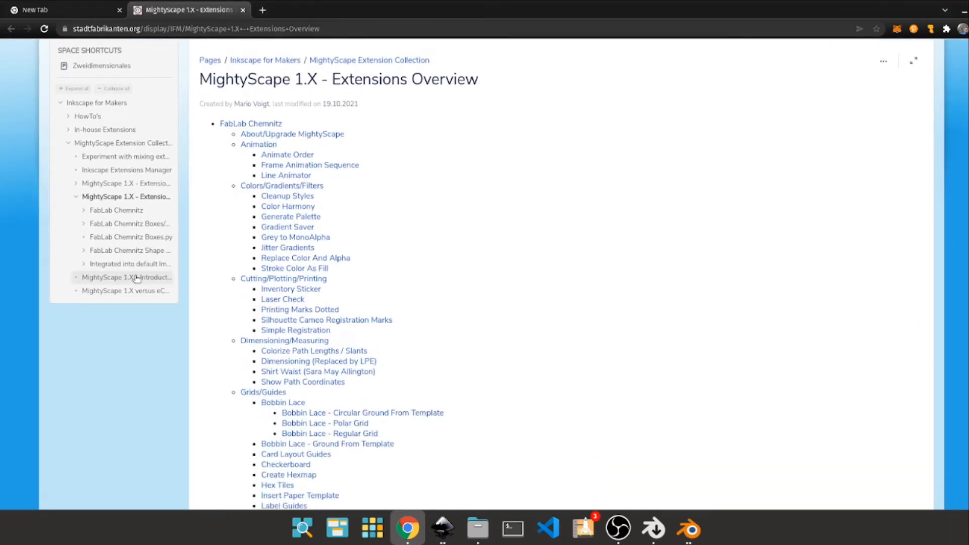
pyautogui.scroll(-7, 423, 331)
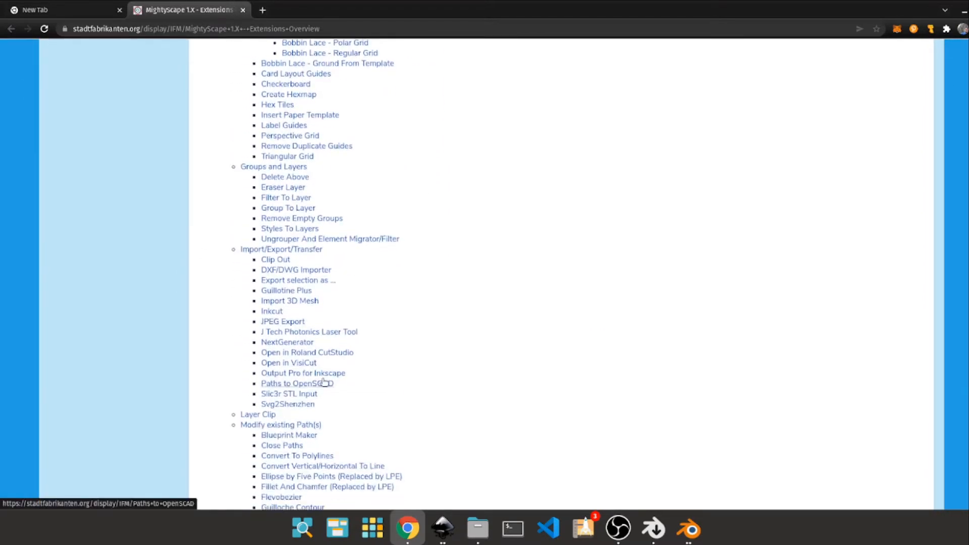
pyautogui.scroll(-8, 316, 388)
pyautogui.scroll(-15, 312, 397)
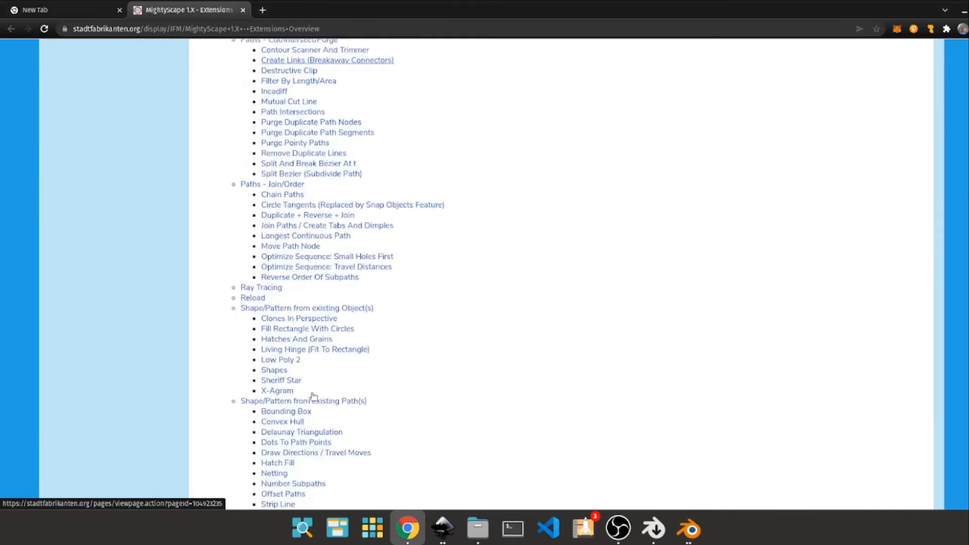
pyautogui.scroll(-9, 312, 400)
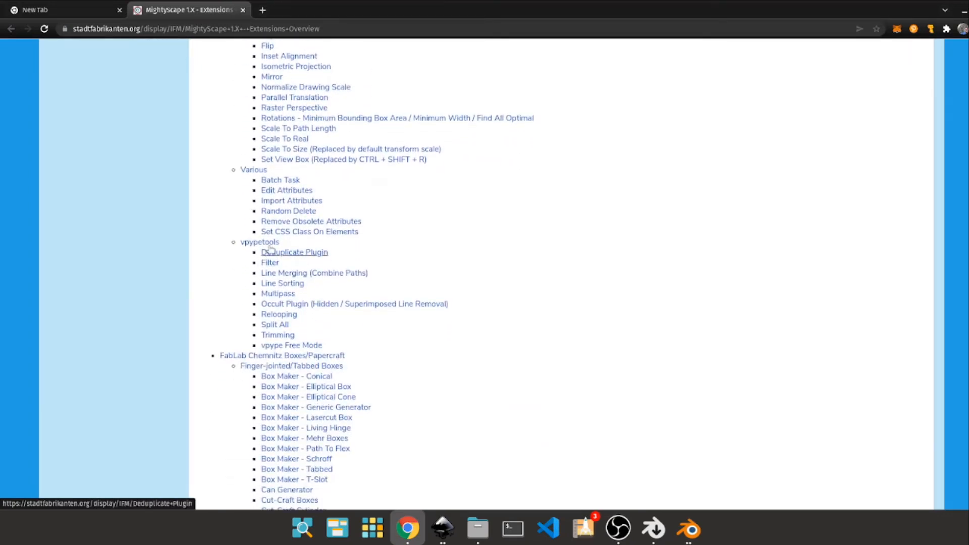
pyautogui.click(260, 242)
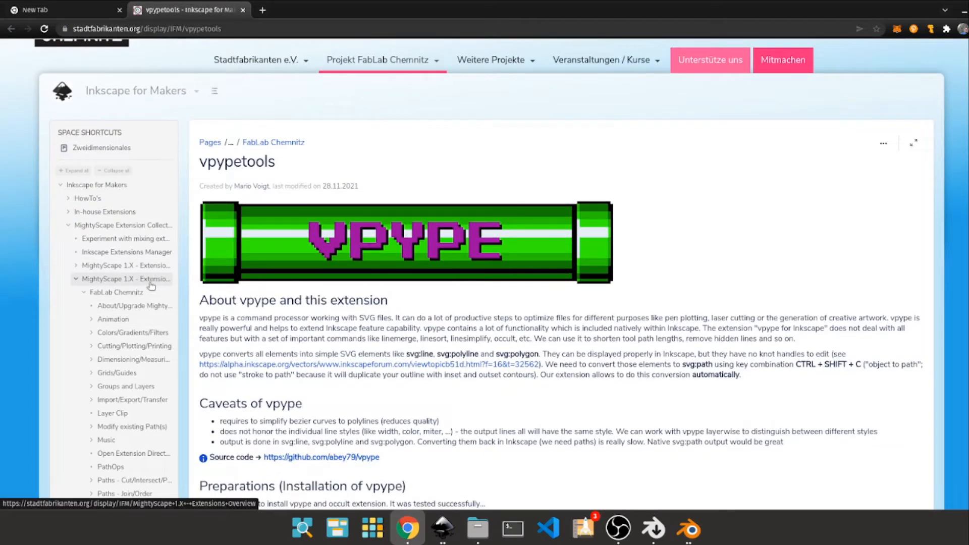
# Open the MightyScape 1.X Extensions Overview, look through the extension list, and open the vpypetools page
pyautogui.click(147, 282)
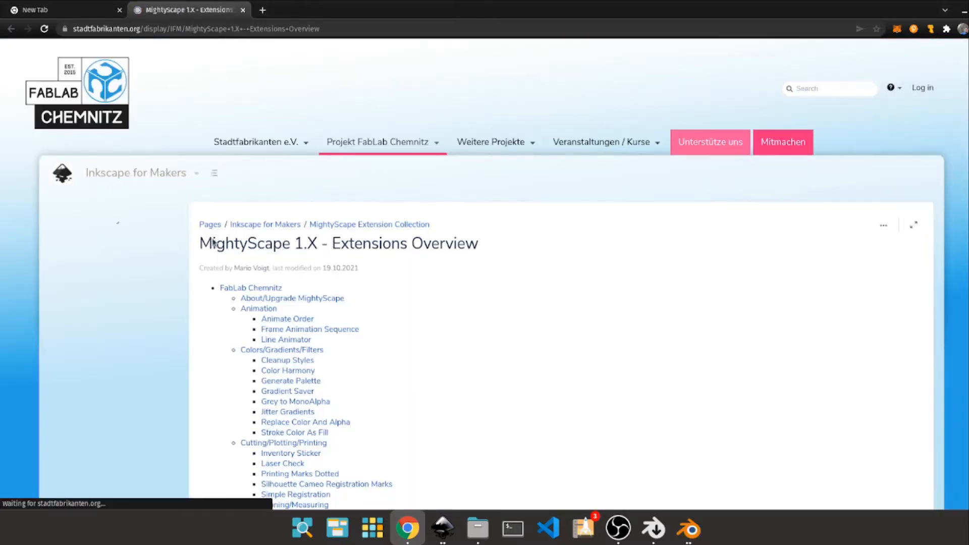
pyautogui.scroll(-10, 354, 227)
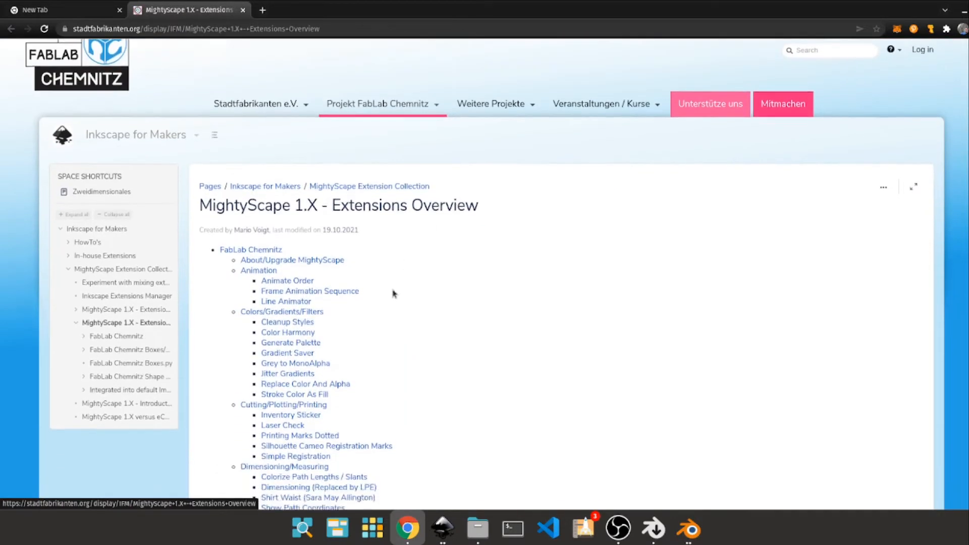
pyautogui.scroll(-15, 356, 332)
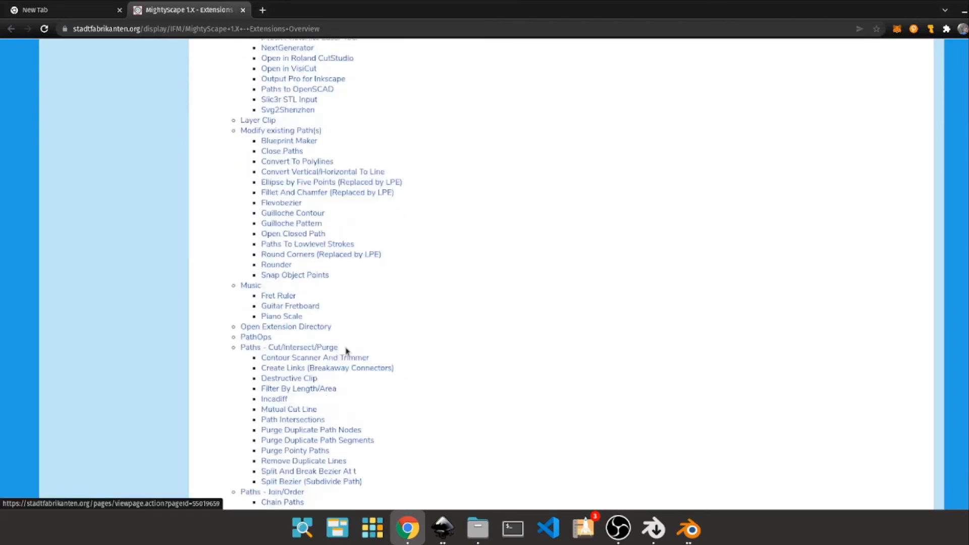
pyautogui.scroll(-17, 269, 380)
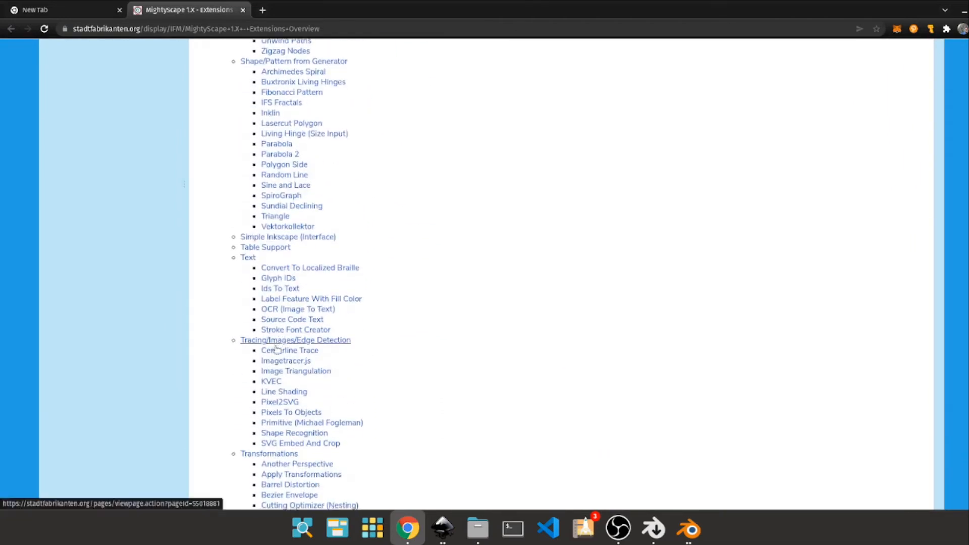
pyautogui.click(267, 242)
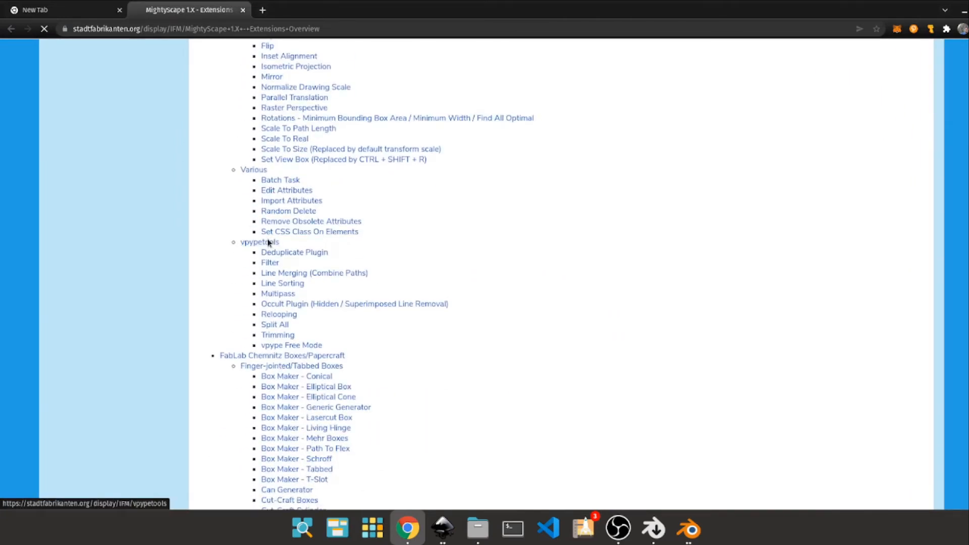
# Examine the vpypetools page's Python module installation commands and its overview of extension docs
pyautogui.scroll(-10, 467, 307)
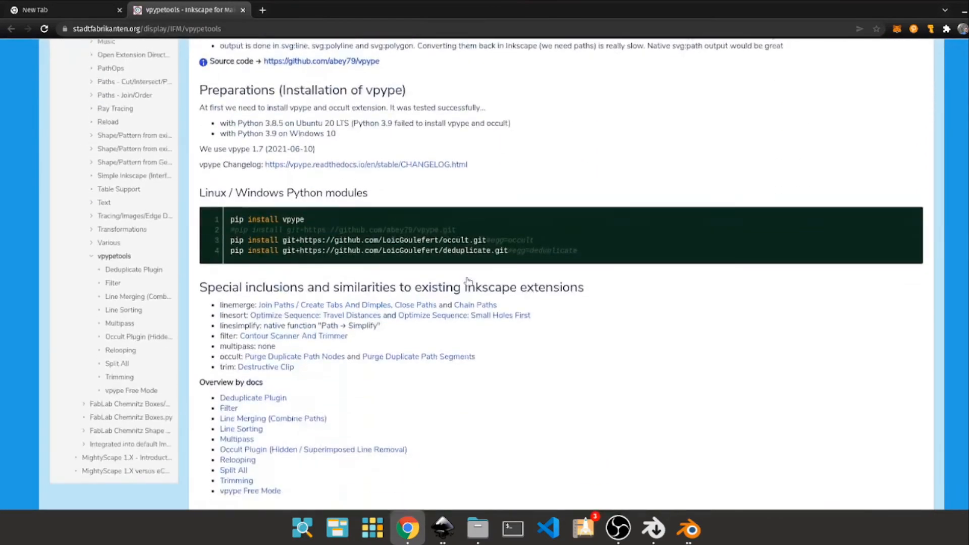
pyautogui.scroll(-2, 438, 329)
pyautogui.scroll(3, 261, 195)
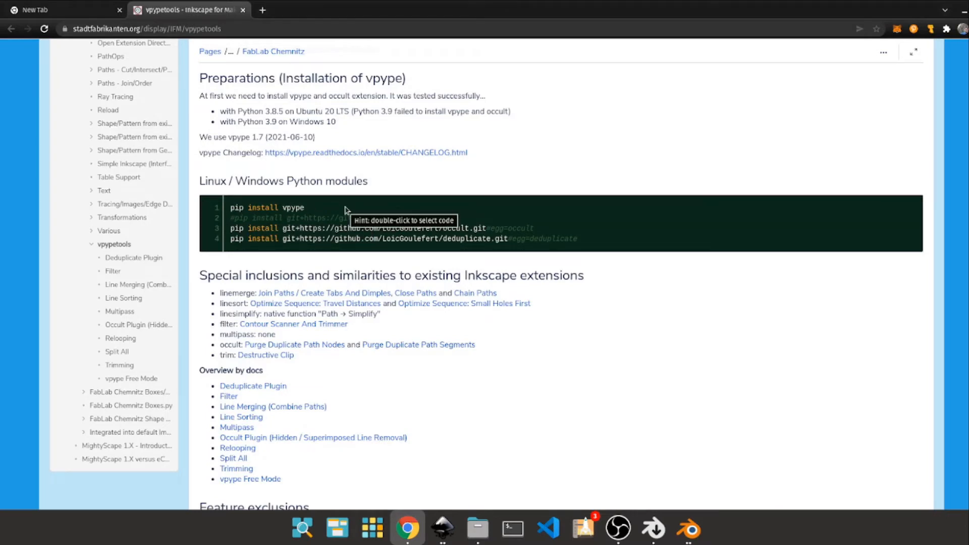
pyautogui.moveTo(288, 202); pyautogui.dragTo(236, 182)
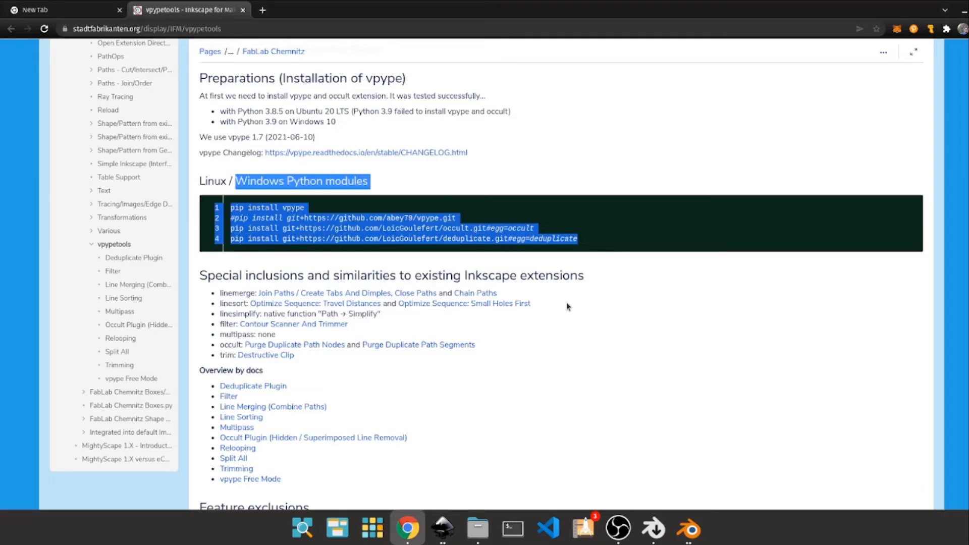
pyautogui.click(569, 306)
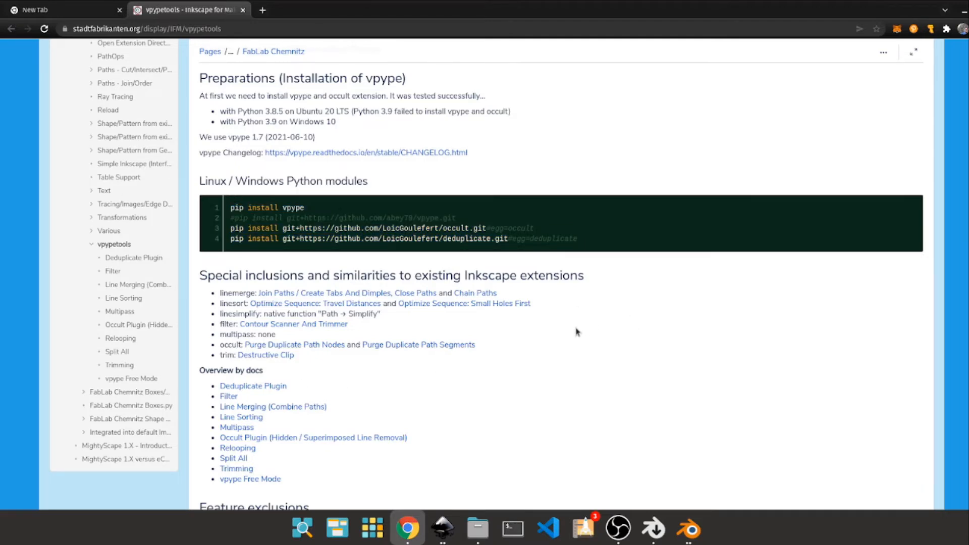
pyautogui.scroll(-1, 577, 332)
pyautogui.scroll(-2, 575, 338)
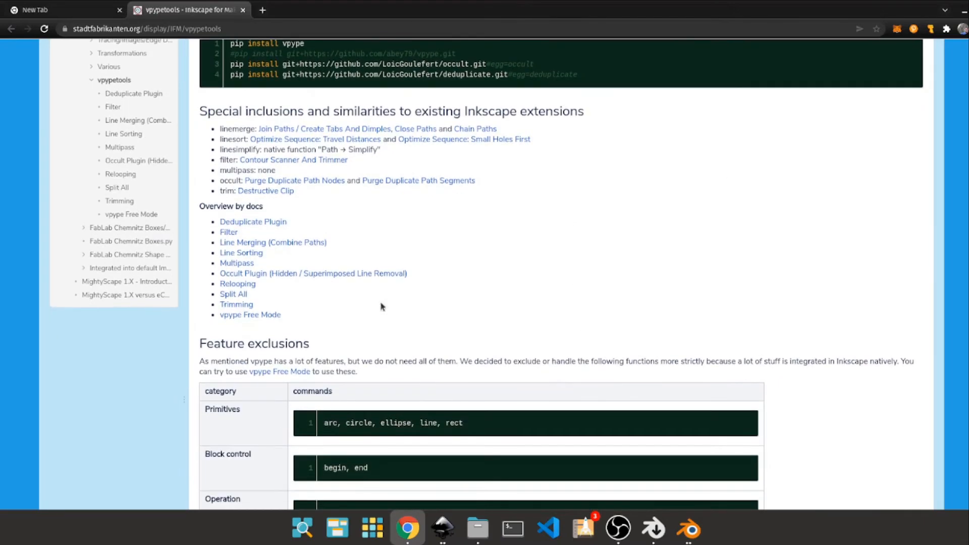
pyautogui.scroll(5, 576, 337)
# Return to Inkscape and run the vpype Deduplicate Plugin on all pawn strokes with 1.000 mm tolerance, putting duplicate lines on a separate layer
pyautogui.click(965, 12)
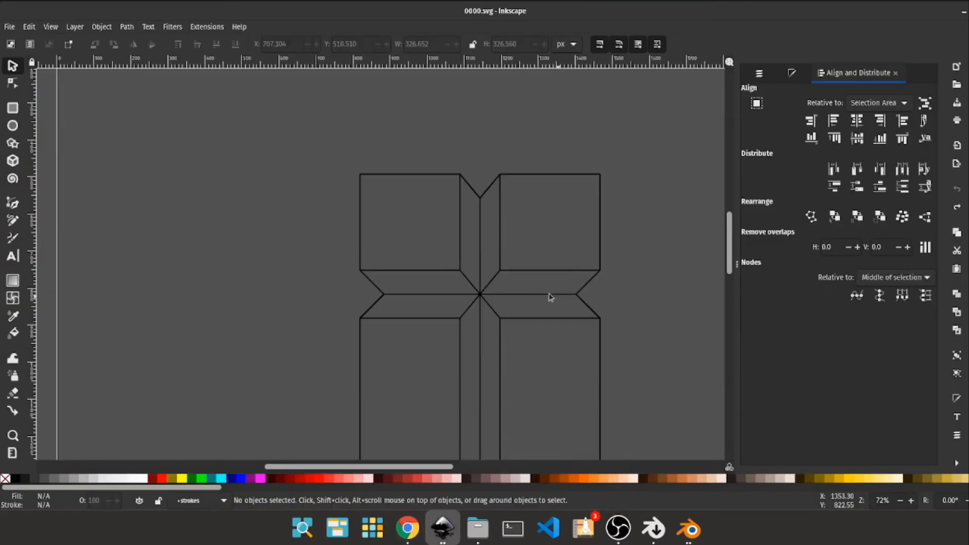
pyautogui.scroll(-4, 218, 236)
pyautogui.moveTo(412, 277); pyautogui.dragTo(322, 288)
pyautogui.press('-')
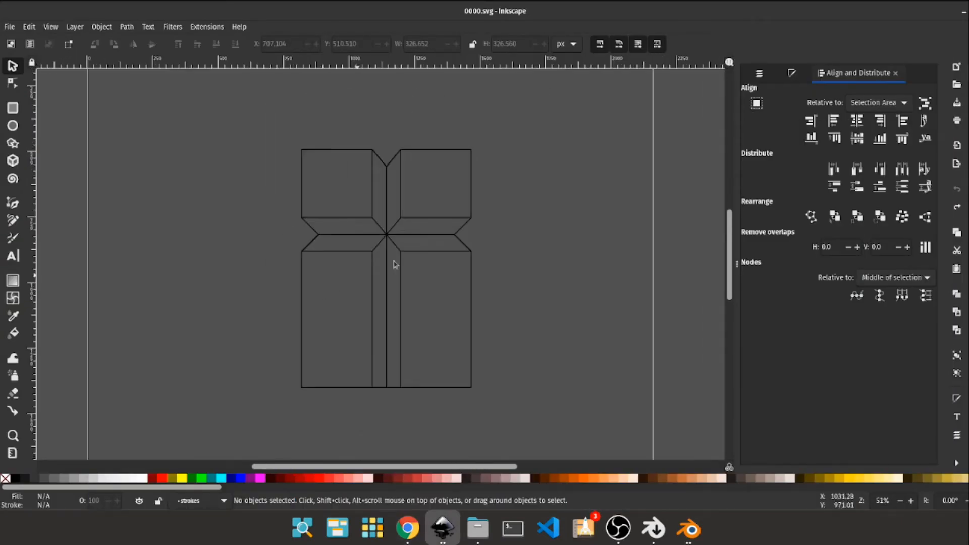
pyautogui.hscroll(3, 328, 136)
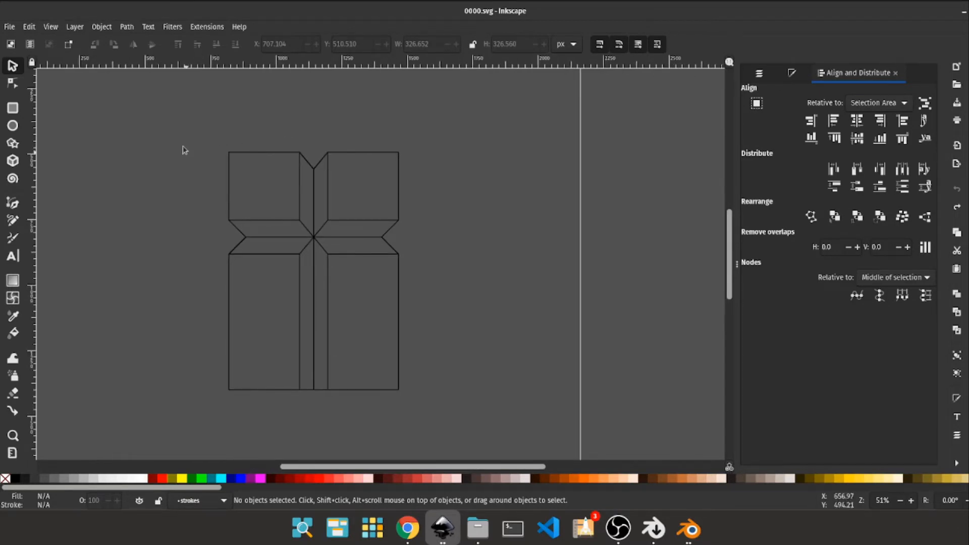
pyautogui.moveTo(178, 129)
pyautogui.mouseDown()
pyautogui.moveTo(514, 461)
pyautogui.moveTo(502, 386)
pyautogui.mouseUp()
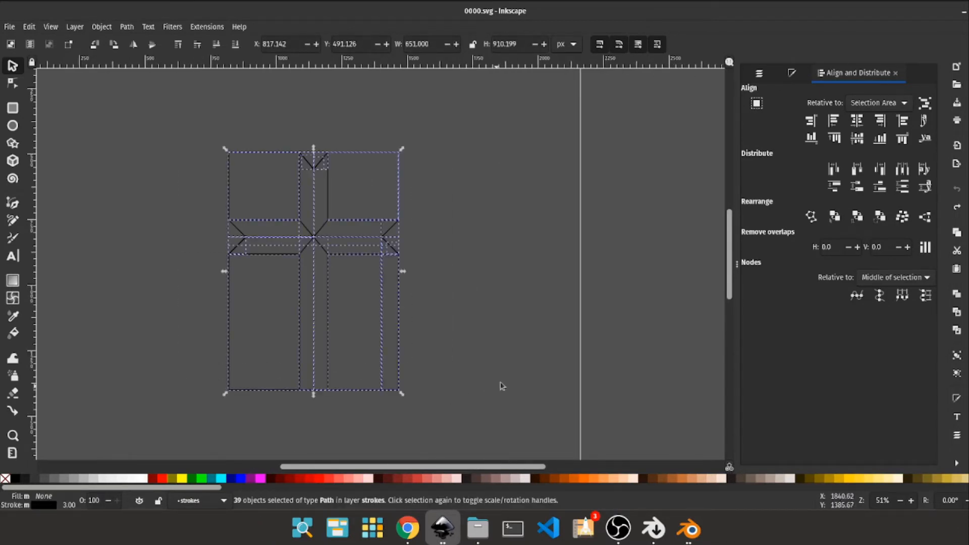
pyautogui.click(205, 27)
pyautogui.moveTo(302, 131)
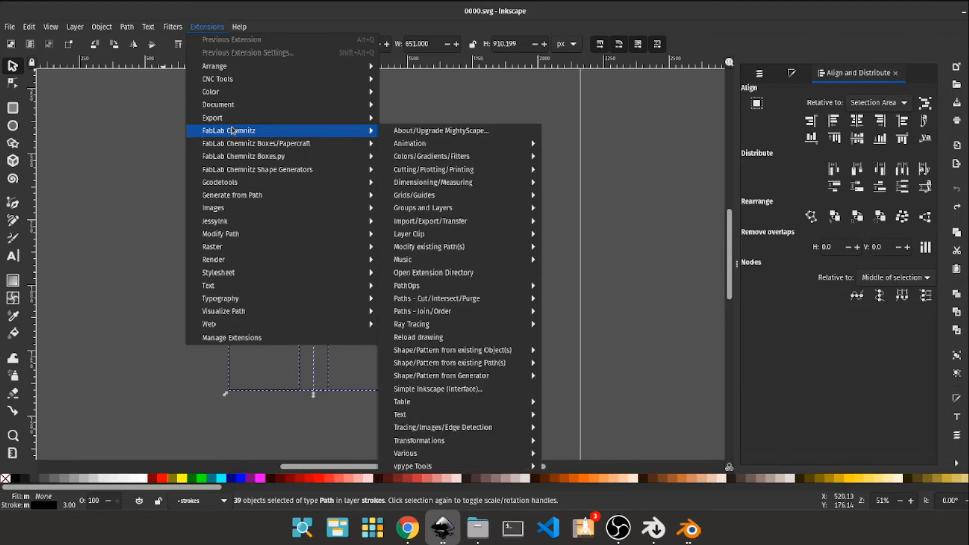
pyautogui.moveTo(448, 466)
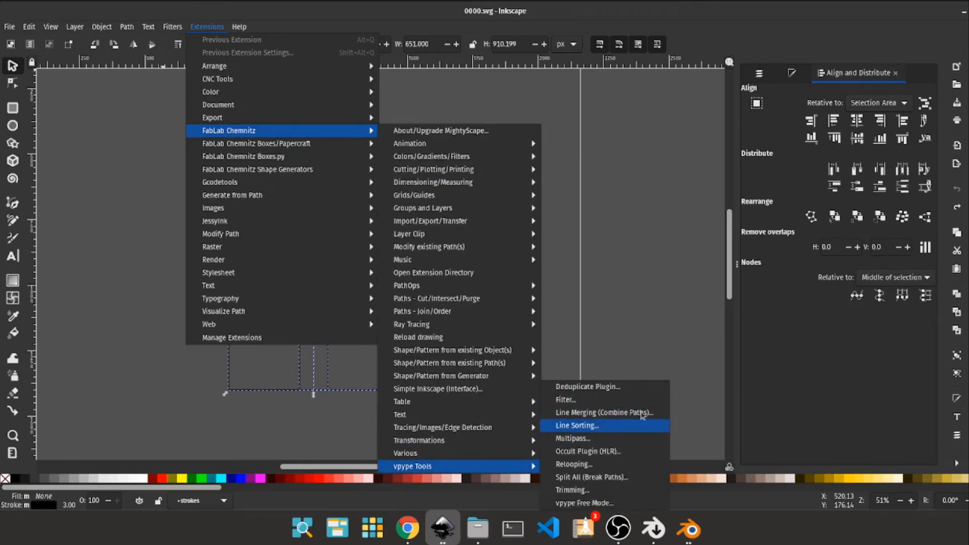
pyautogui.click(622, 393)
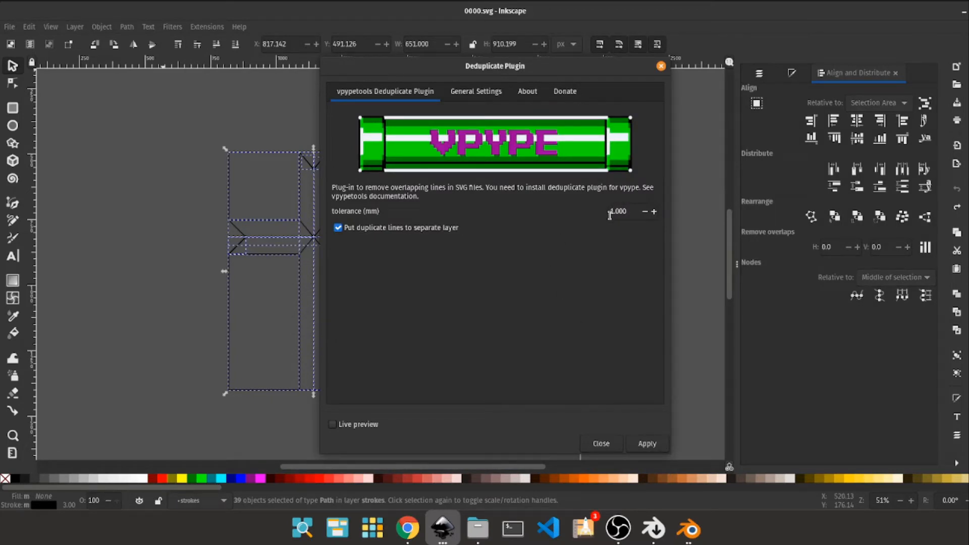
pyautogui.click(649, 448)
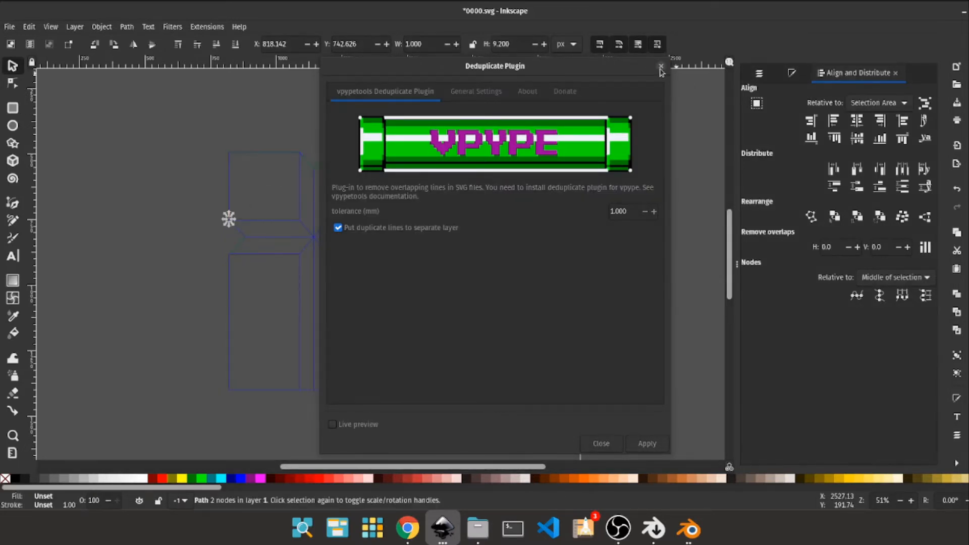
pyautogui.click(661, 66)
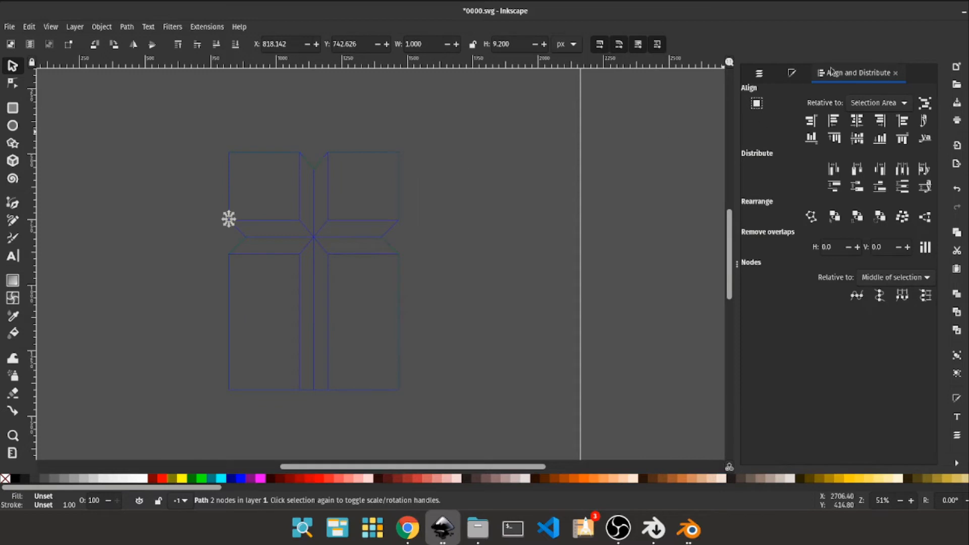
# Show the layers list, toggle layer 1's visibility to check its contents, and hide layer 2
pyautogui.click(74, 27)
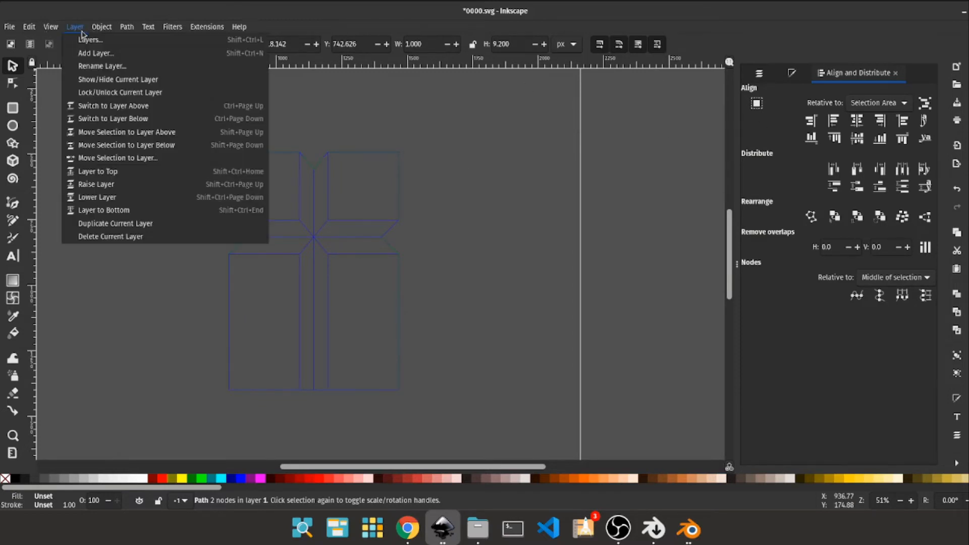
pyautogui.click(101, 45)
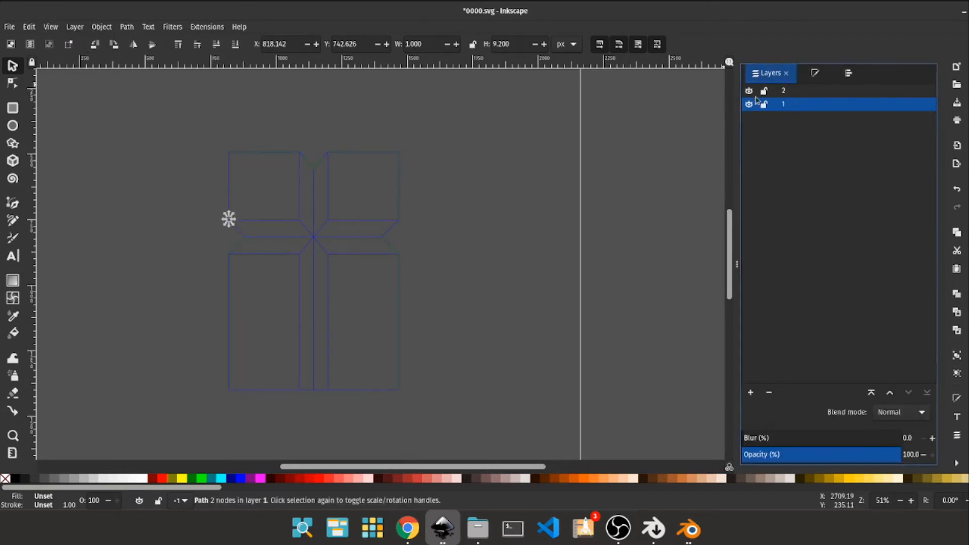
pyautogui.click(748, 105)
pyautogui.click(750, 105)
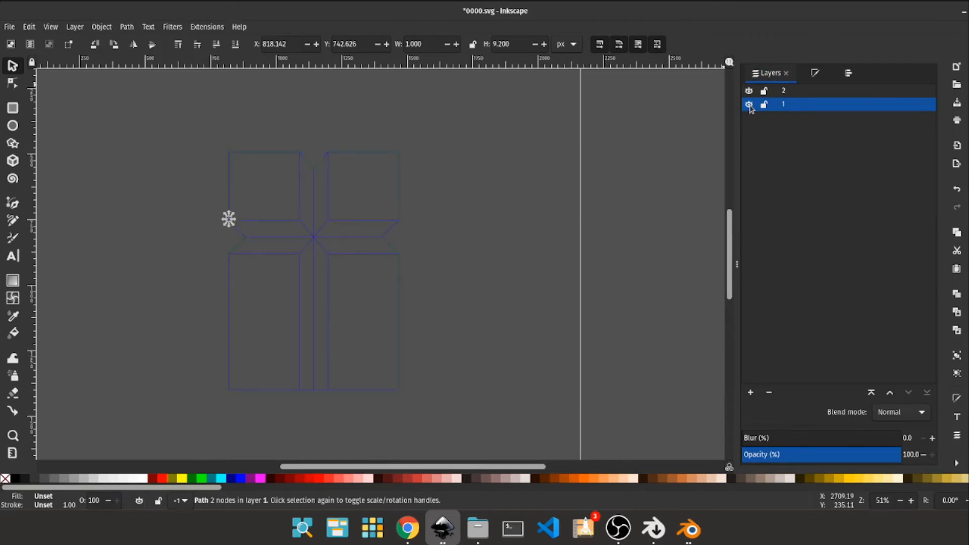
pyautogui.click(750, 105)
pyautogui.click(749, 105)
pyautogui.click(749, 105)
pyautogui.click(749, 105)
pyautogui.click(750, 105)
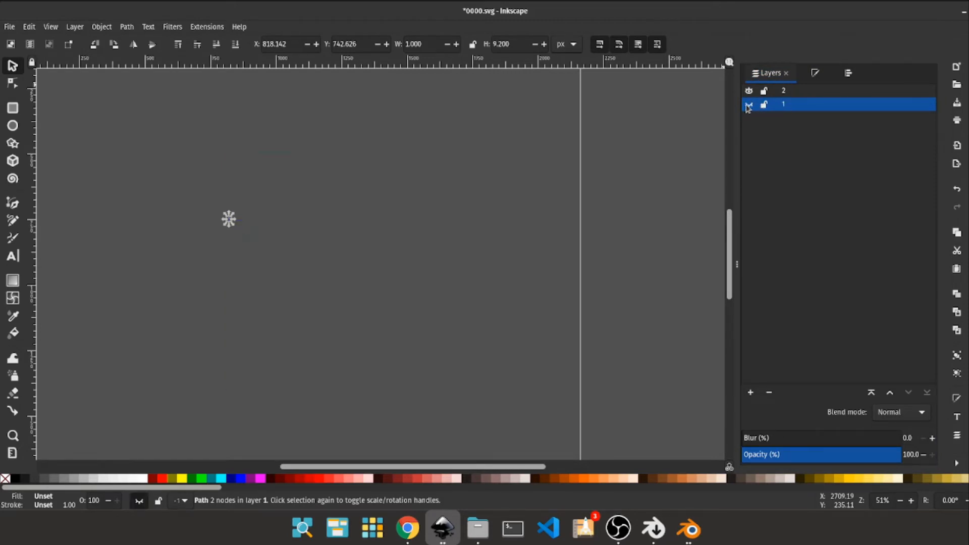
pyautogui.click(749, 106)
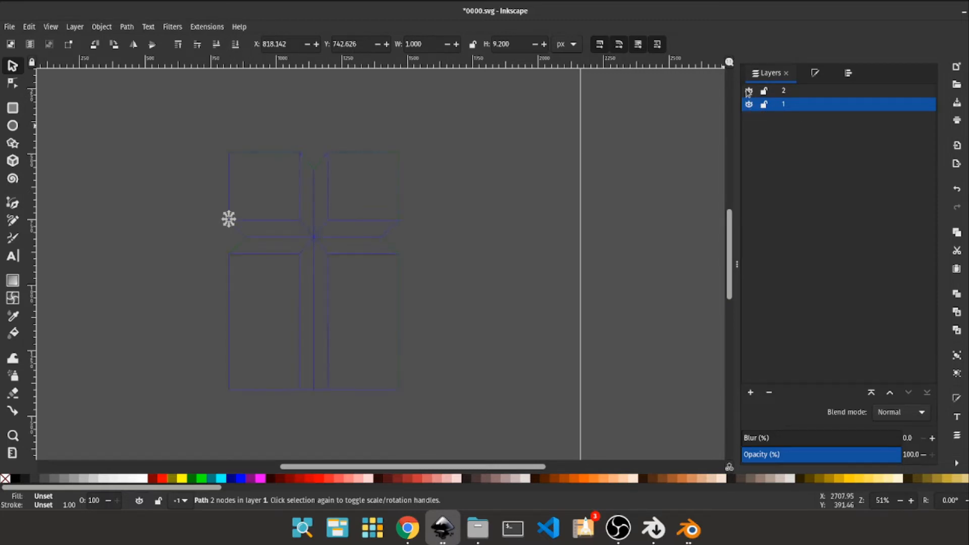
# Test-move short segments from the left and top edges of the pawn's lower-left block, and undo the top-edge moves
pyautogui.click(228, 287)
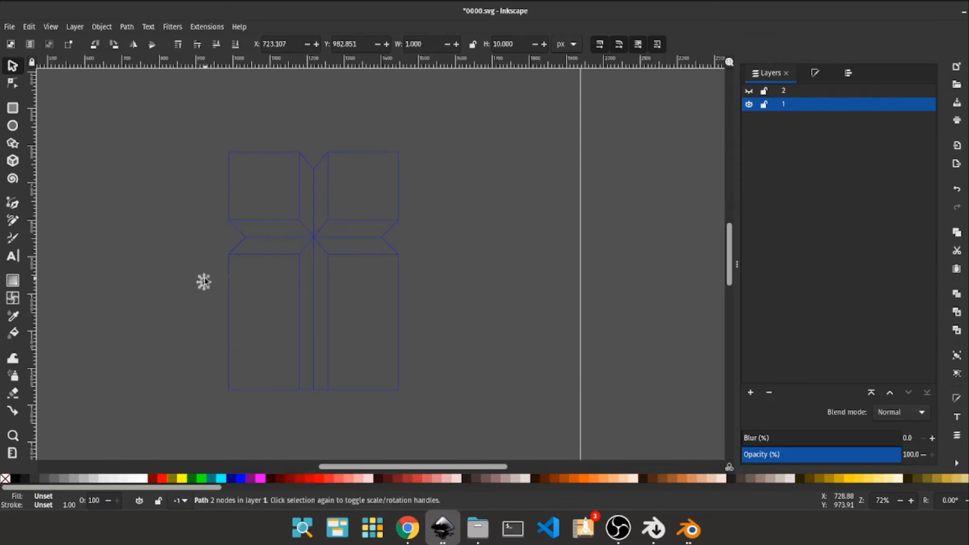
pyautogui.press('+')
pyautogui.press('+')
pyautogui.press('+')
pyautogui.moveTo(230, 278); pyautogui.dragTo(549, 260)
pyautogui.moveTo(326, 250); pyautogui.dragTo(307, 262)
pyautogui.moveTo(366, 217); pyautogui.dragTo(376, 262)
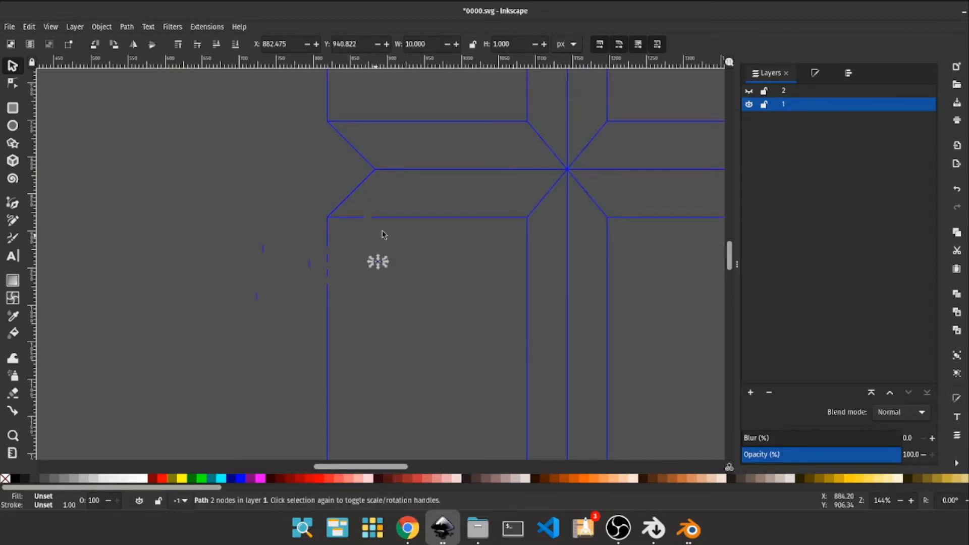
pyautogui.click(397, 217)
pyautogui.moveTo(398, 217); pyautogui.dragTo(425, 276)
pyautogui.click(474, 217)
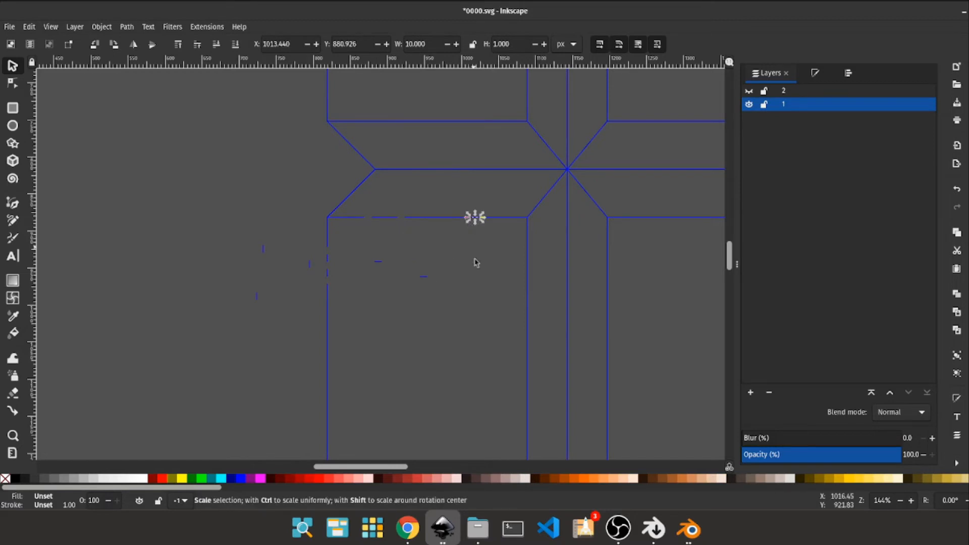
pyautogui.click(494, 277)
pyautogui.moveTo(496, 217); pyautogui.dragTo(501, 255)
pyautogui.hotkey('ctrl', 'z')
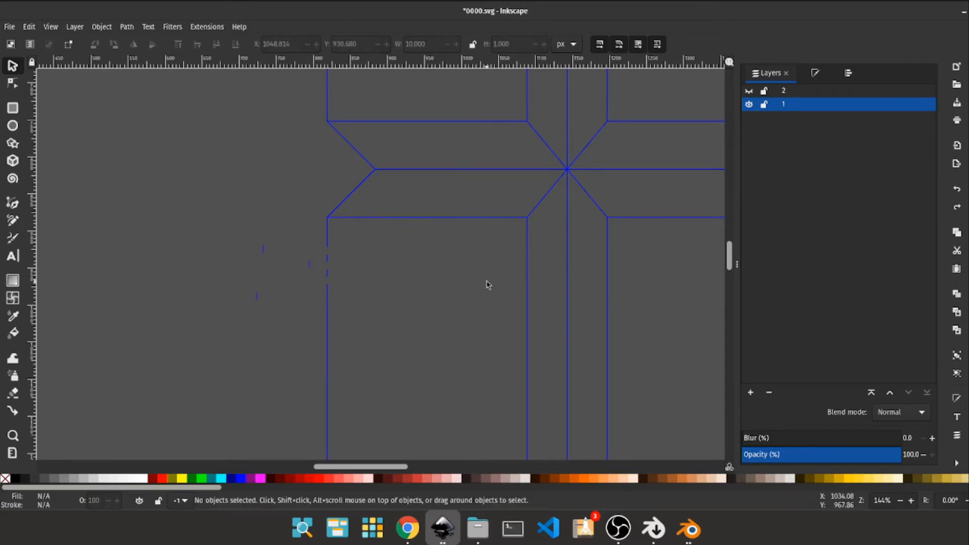
# Test-move a short segment from the right edge of the pawn's upper-right block and undo the move
pyautogui.moveTo(580, 220); pyautogui.dragTo(267, 381)
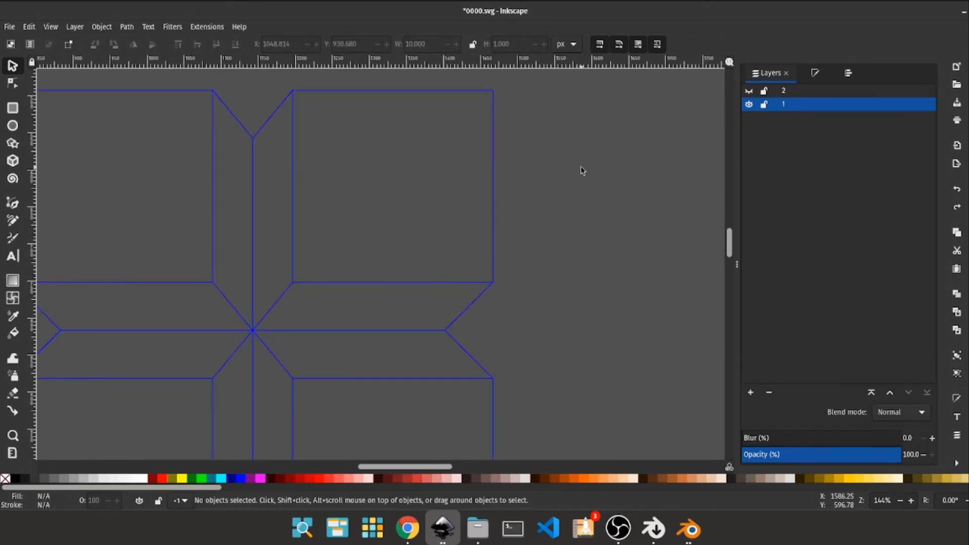
pyautogui.moveTo(541, 198); pyautogui.dragTo(525, 225)
pyautogui.press('+')
pyautogui.press('+')
pyautogui.press('+')
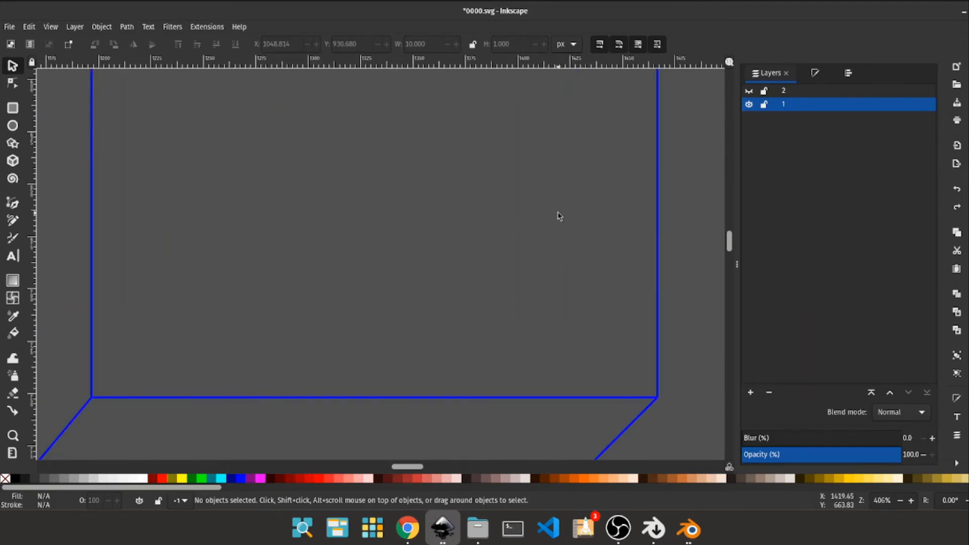
pyautogui.scroll(-3, 559, 216)
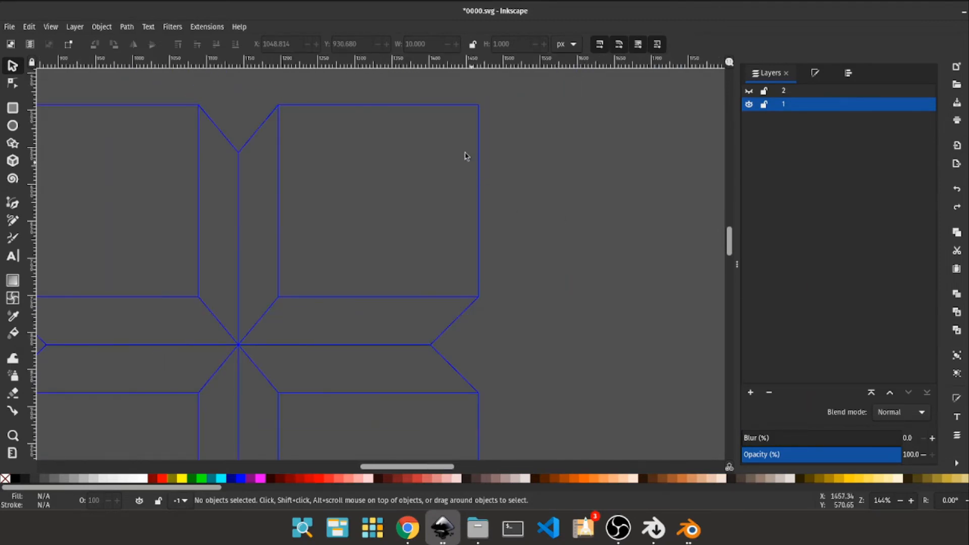
pyautogui.scroll(2, 467, 158)
pyautogui.moveTo(482, 177); pyautogui.dragTo(523, 268)
pyautogui.hotkey('ctrl', 'z')
pyautogui.hotkey('ctrl', 'z')
pyautogui.click(577, 263)
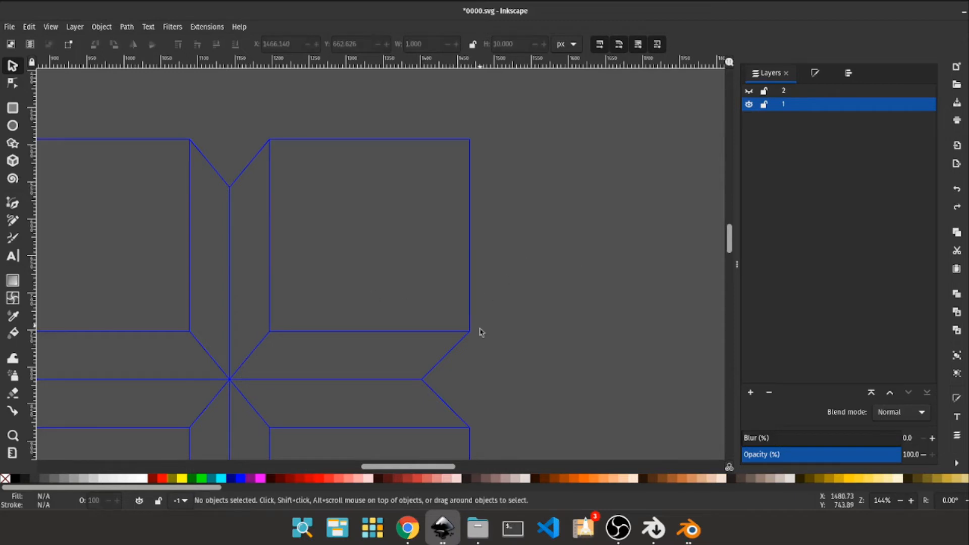
# Test-move a short segment of the pawn's central vertical line and undo the move
pyautogui.moveTo(355, 252); pyautogui.dragTo(469, 224)
pyautogui.moveTo(347, 268); pyautogui.dragTo(365, 268)
pyautogui.hotkey('ctrl', 'z')
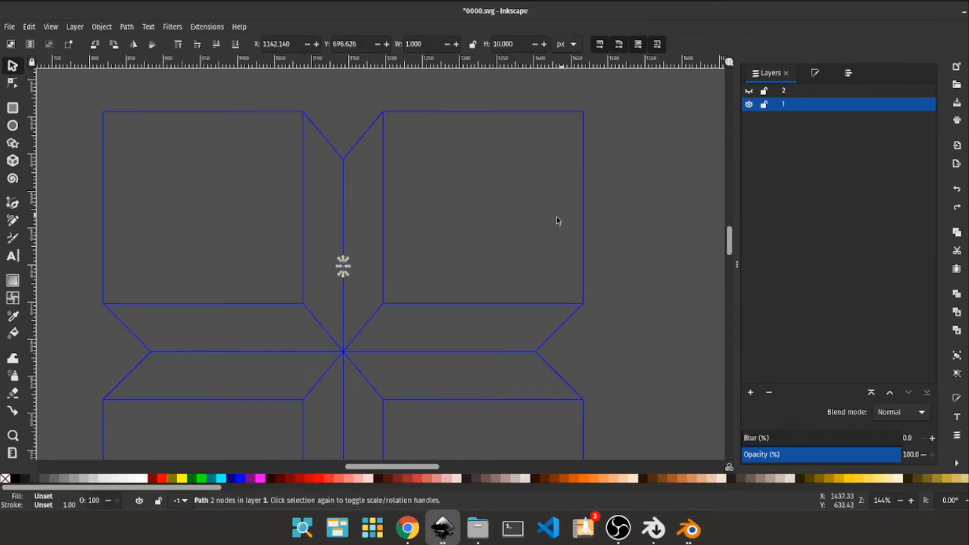
pyautogui.scroll(-1, 550, 209)
pyautogui.keyDown('ctrl'); pyautogui.scroll(-3, 536, 200); pyautogui.keyUp('ctrl')
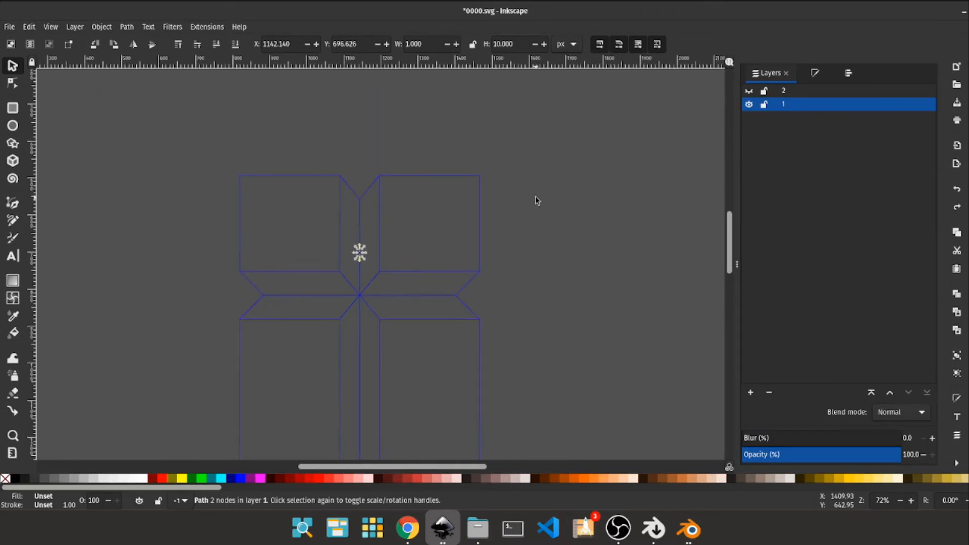
pyautogui.scroll(-1, 376, 356)
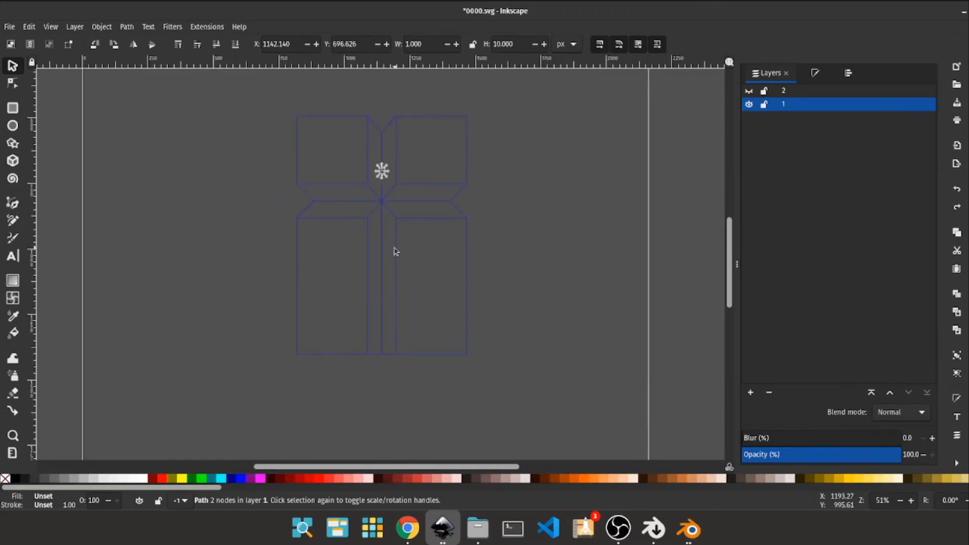
# Select all pawn paths in layer 1 and join them with Chain Paths, using 0.100 mm maximum distance and snapping connecting ends together
pyautogui.scroll(1, 529, 167)
pyautogui.click(404, 195)
pyautogui.moveTo(233, 123); pyautogui.dragTo(570, 456)
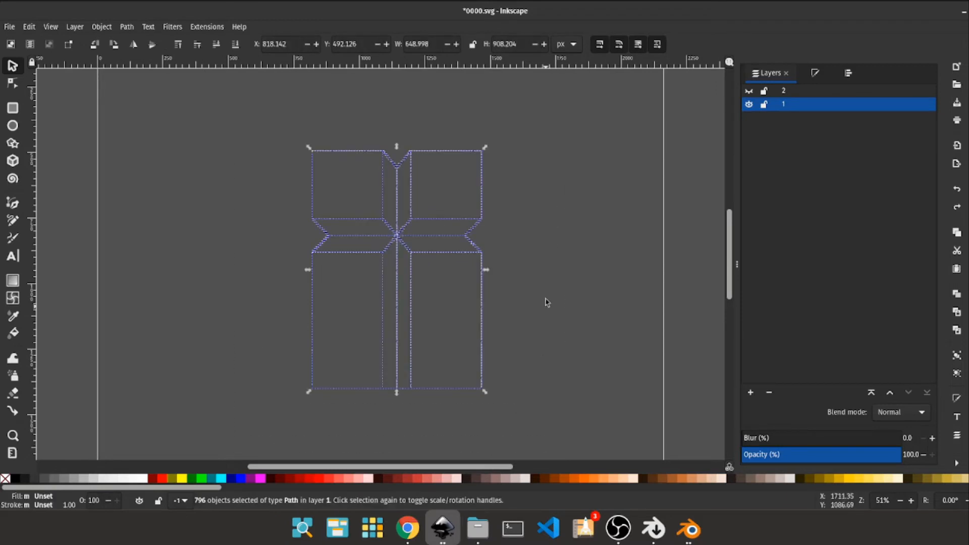
pyautogui.click(539, 255)
pyautogui.moveTo(263, 118); pyautogui.dragTo(554, 407)
pyautogui.click(196, 28)
pyautogui.moveTo(254, 132)
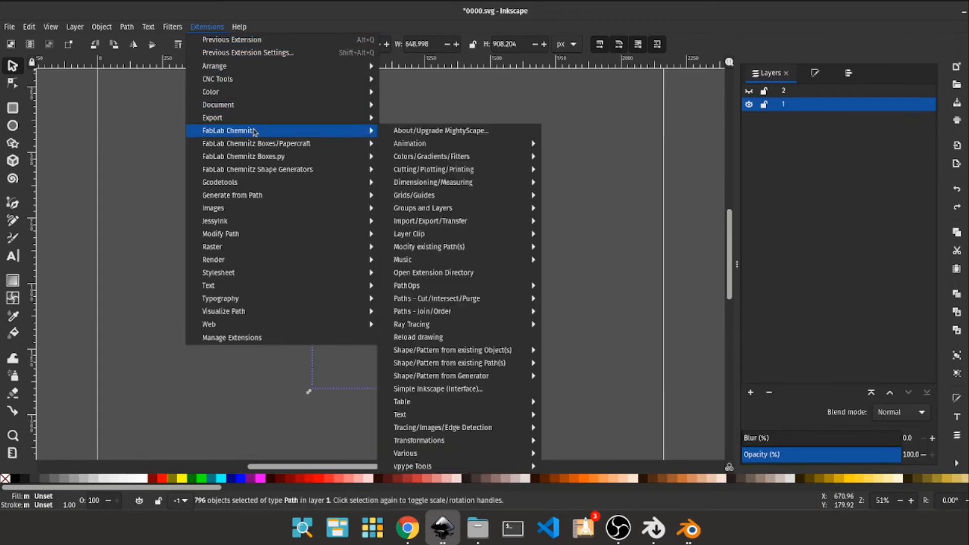
pyautogui.moveTo(488, 468)
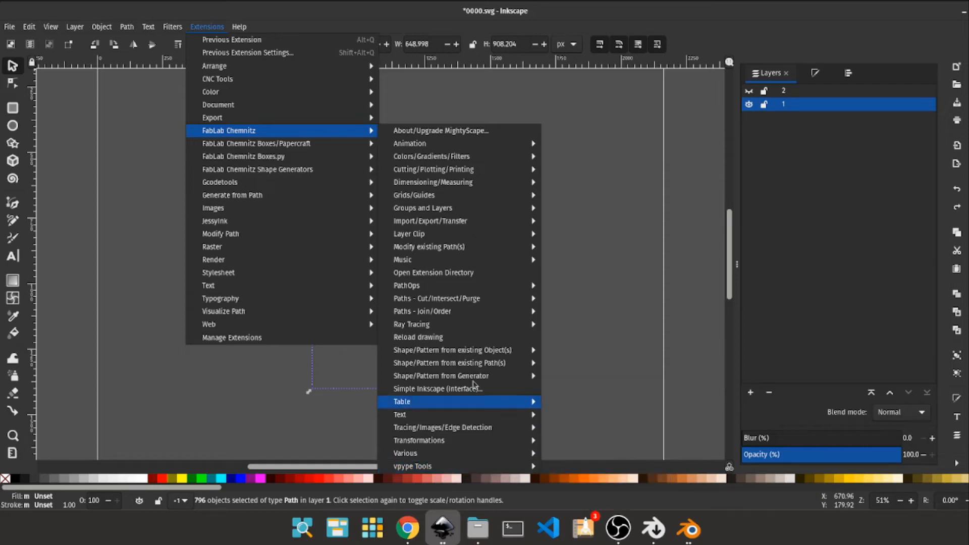
pyautogui.moveTo(432, 317)
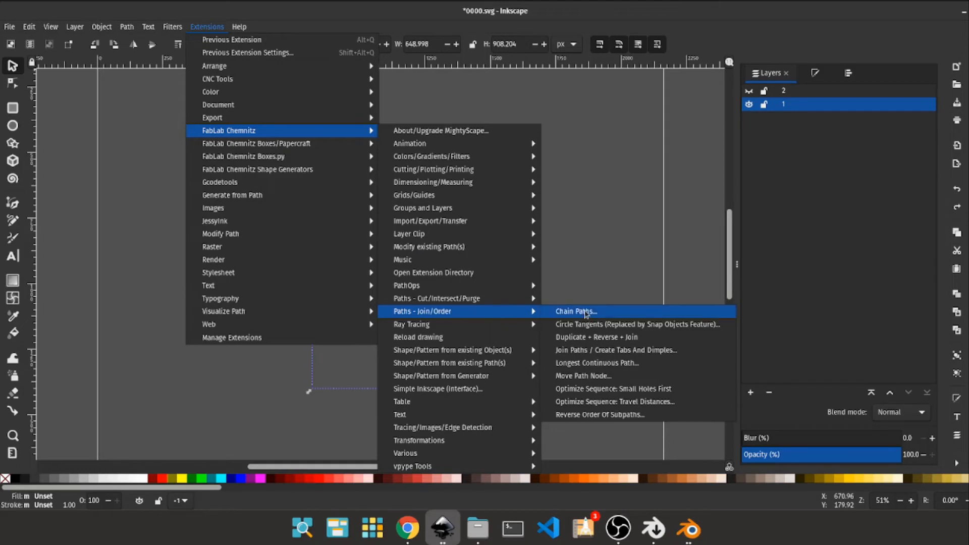
pyautogui.click(585, 313)
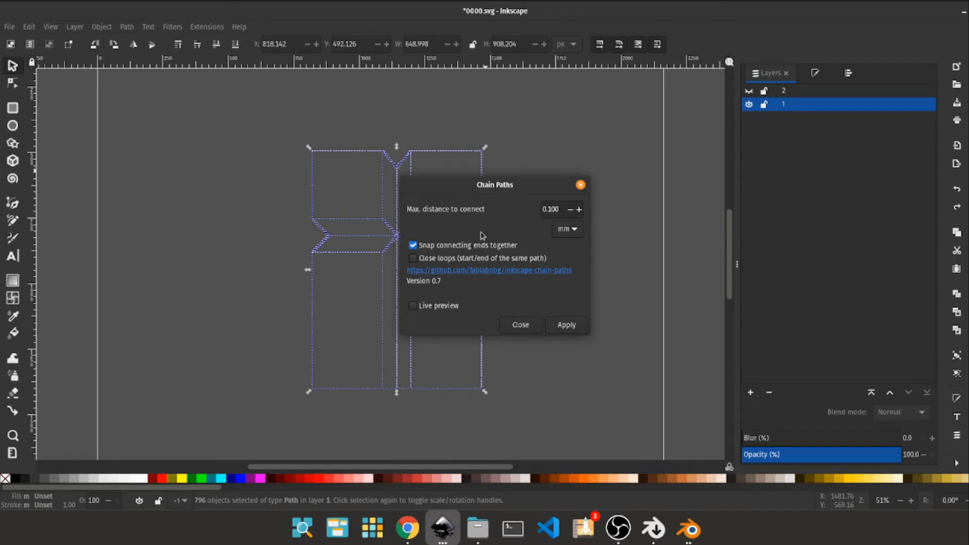
pyautogui.click(567, 326)
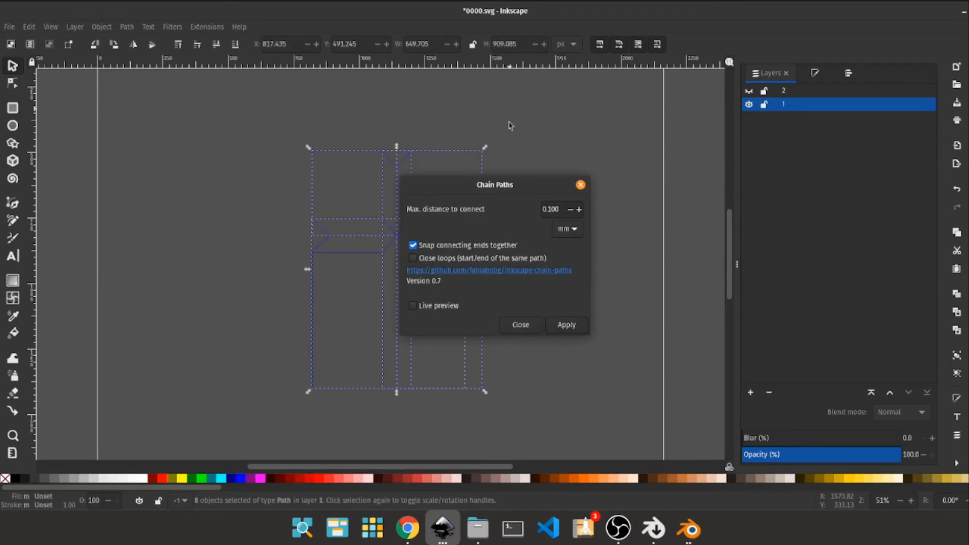
pyautogui.click(581, 185)
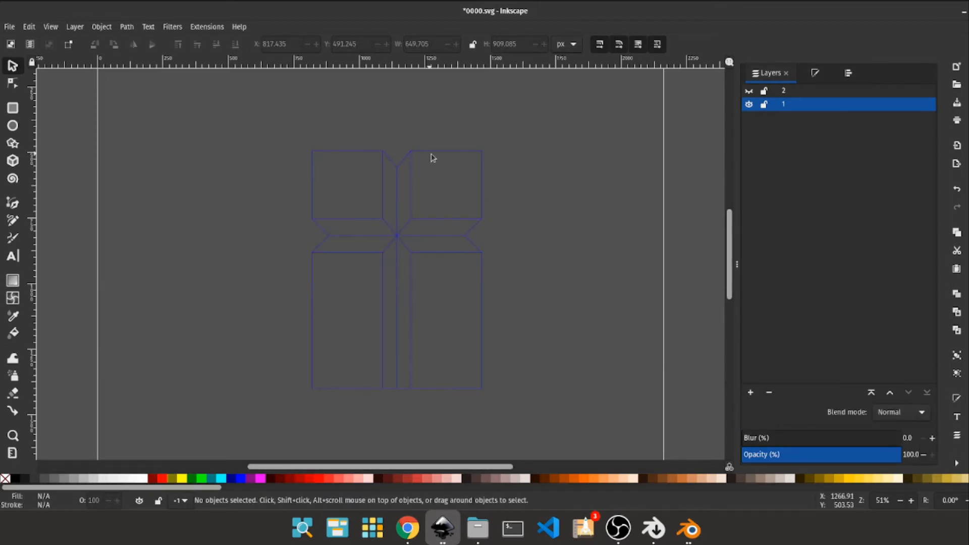
# Test-move the chained path along the top edge of the pawn's upper-right block and undo the move
pyautogui.scroll(2, 433, 156)
pyautogui.press('+')
pyautogui.press('+')
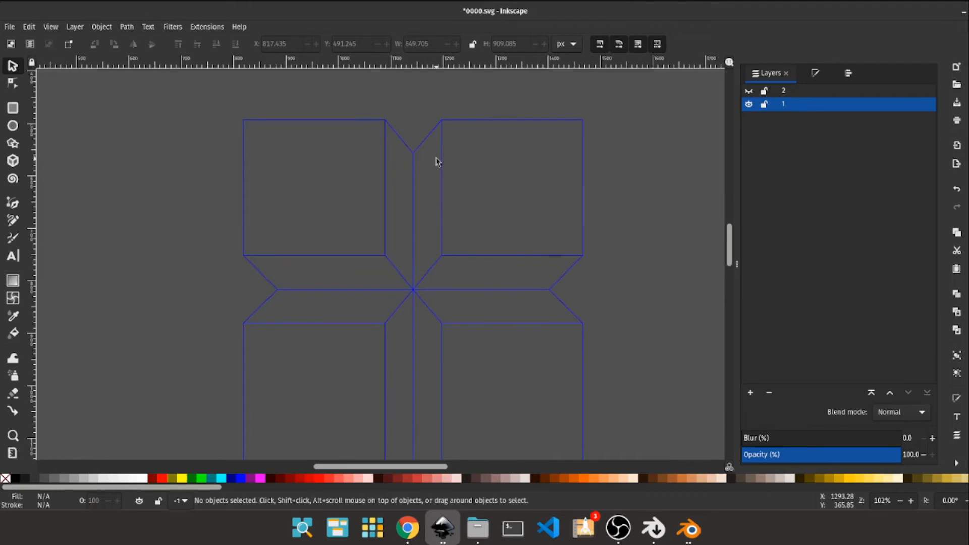
pyautogui.click(510, 120)
pyautogui.moveTo(513, 121); pyautogui.dragTo(599, 115)
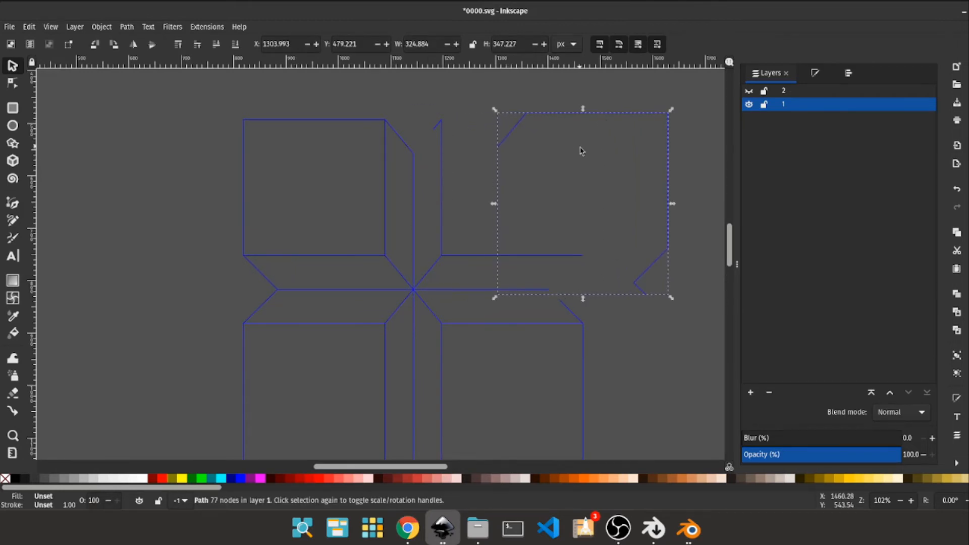
pyautogui.hotkey('ctrl', 'z')
# Test-move the chained path of the central horizontal line and the one on the diagonal below the centre, undoing both moves
pyautogui.click(461, 291)
pyautogui.moveTo(461, 291); pyautogui.dragTo(482, 328)
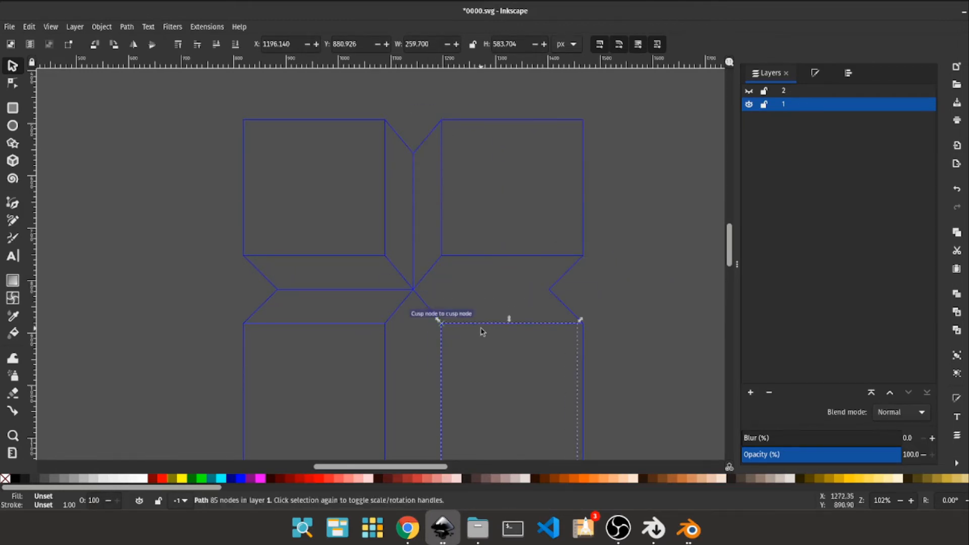
pyautogui.hotkey('ctrl', 'z')
pyautogui.click(428, 305)
pyautogui.moveTo(430, 312); pyautogui.dragTo(464, 289)
pyautogui.hotkey('ctrl', 'z')
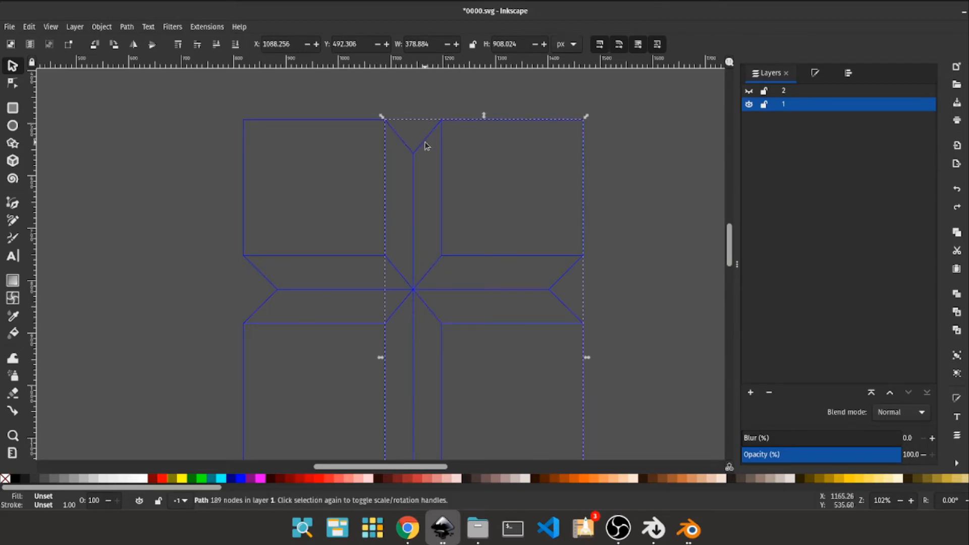
# Test-move the chained paths of the V-shaped notch and the upper-left block, undoing each move
pyautogui.moveTo(426, 146); pyautogui.dragTo(506, 367)
pyautogui.press('+')
pyautogui.press('+')
pyautogui.click(499, 212)
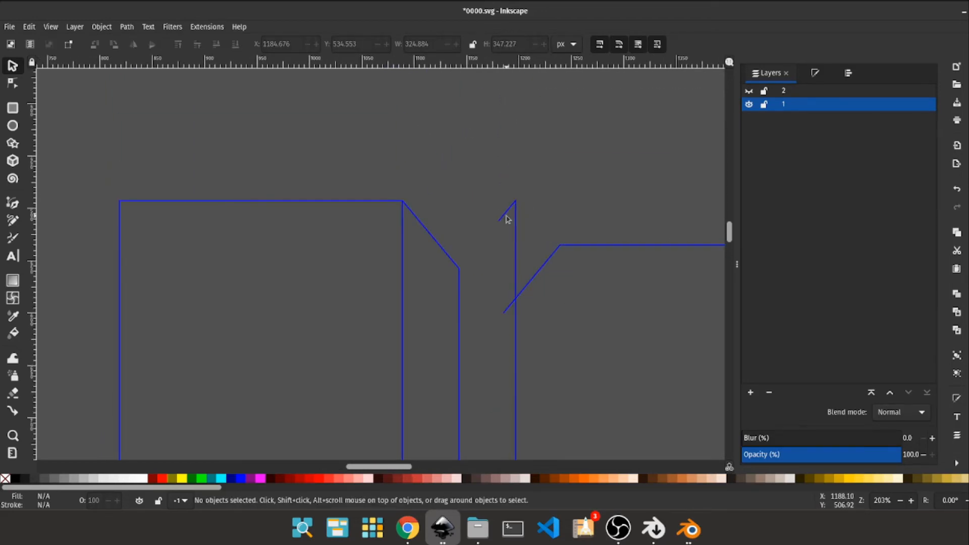
pyautogui.hotkey('ctrl', 'z')
pyautogui.click(511, 207)
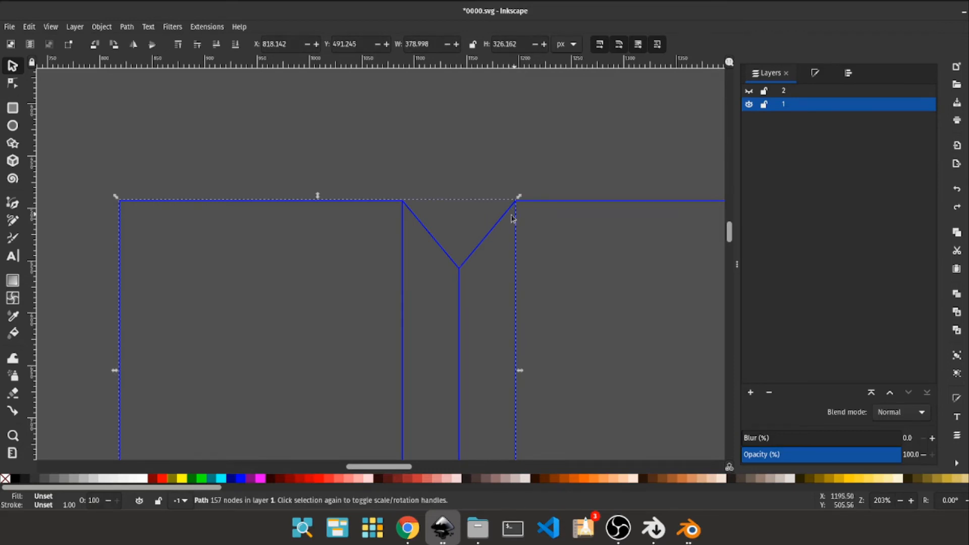
pyautogui.moveTo(376, 207); pyautogui.dragTo(384, 160)
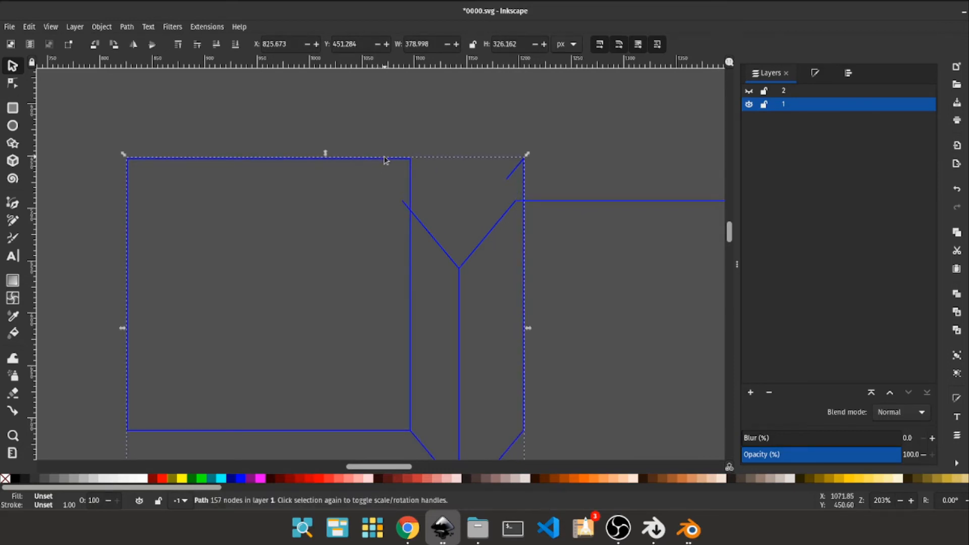
pyautogui.hotkey('ctrl', 'z')
# Test-move the chained path on the left edge of the pawn's lower-left block and undo the move
pyautogui.scroll(-8, 425, 158)
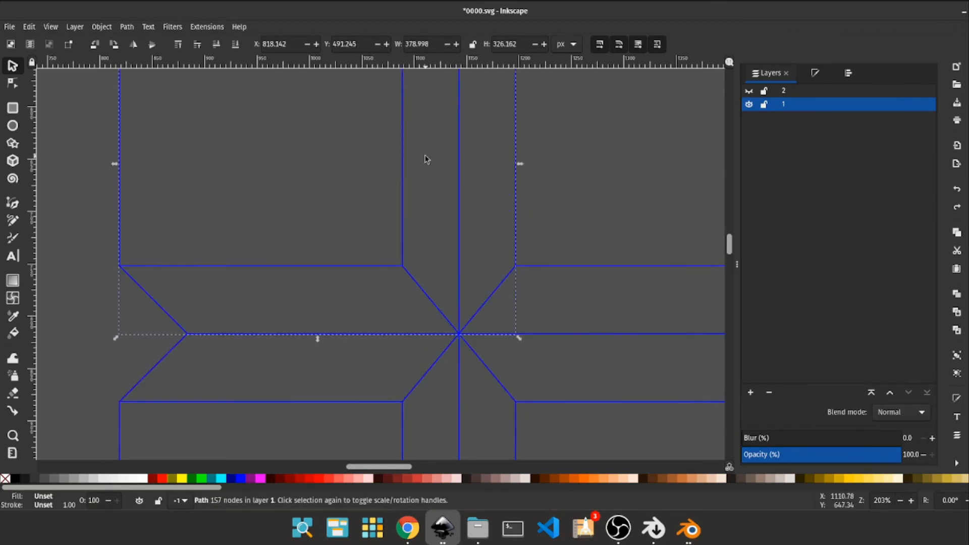
pyautogui.press('-')
pyautogui.press('-')
pyautogui.click(258, 354)
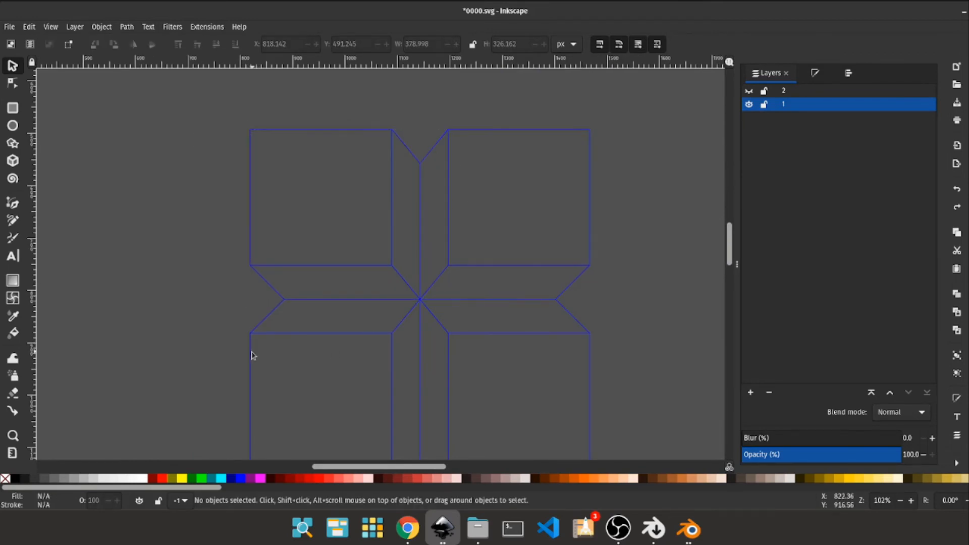
pyautogui.moveTo(252, 356); pyautogui.dragTo(233, 326)
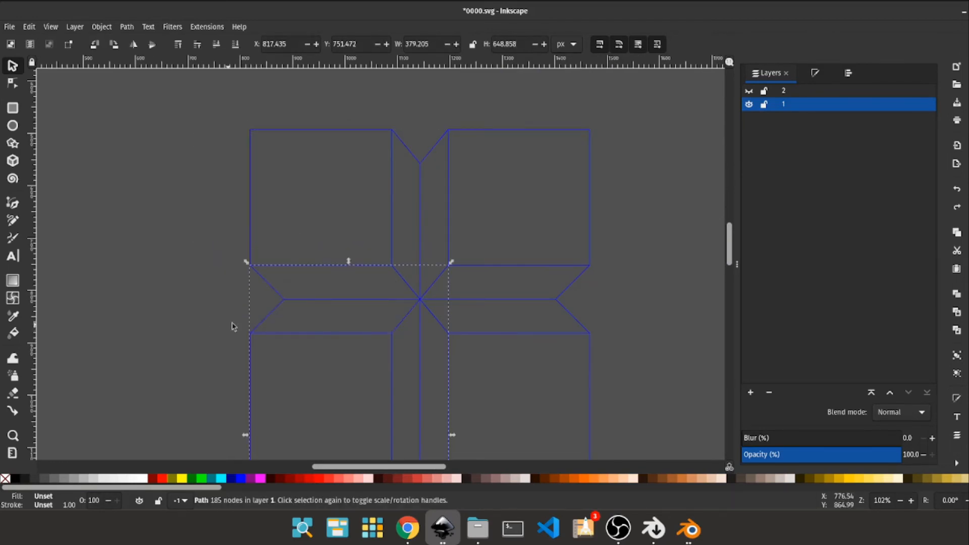
pyautogui.click(706, 228)
# Test-move the chained paths of the central vertical line and the pawn's bottom edge, undoing each move
pyautogui.scroll(-5, 585, 228)
pyautogui.click(467, 324)
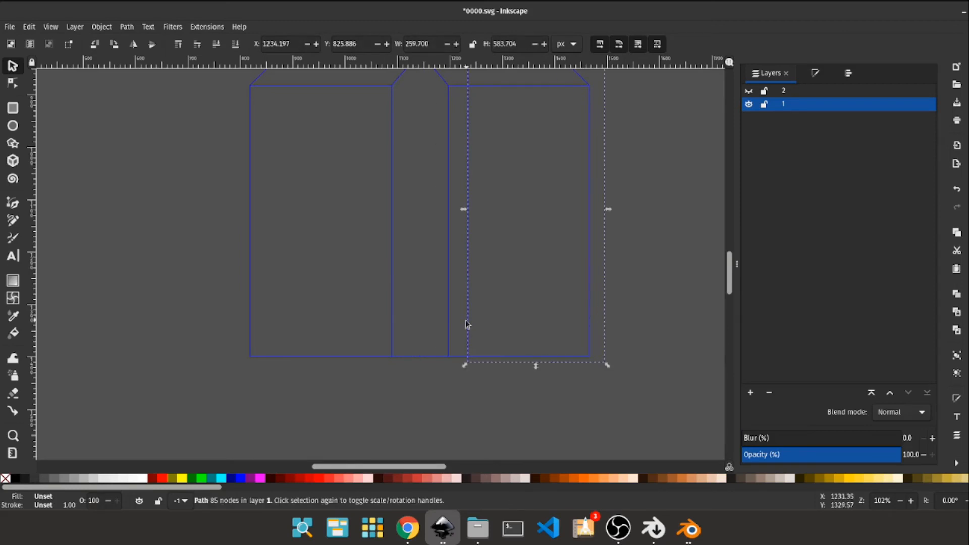
pyautogui.moveTo(467, 325); pyautogui.dragTo(404, 388)
pyautogui.hotkey('ctrl', 'z')
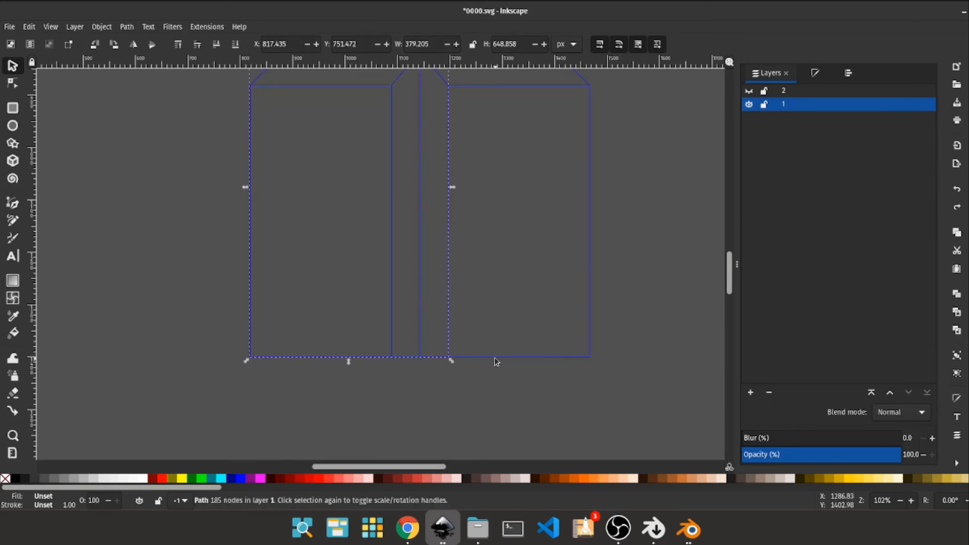
pyautogui.moveTo(494, 357); pyautogui.dragTo(509, 398)
pyautogui.hotkey('ctrl', 'z')
pyautogui.scroll(2, 454, 340)
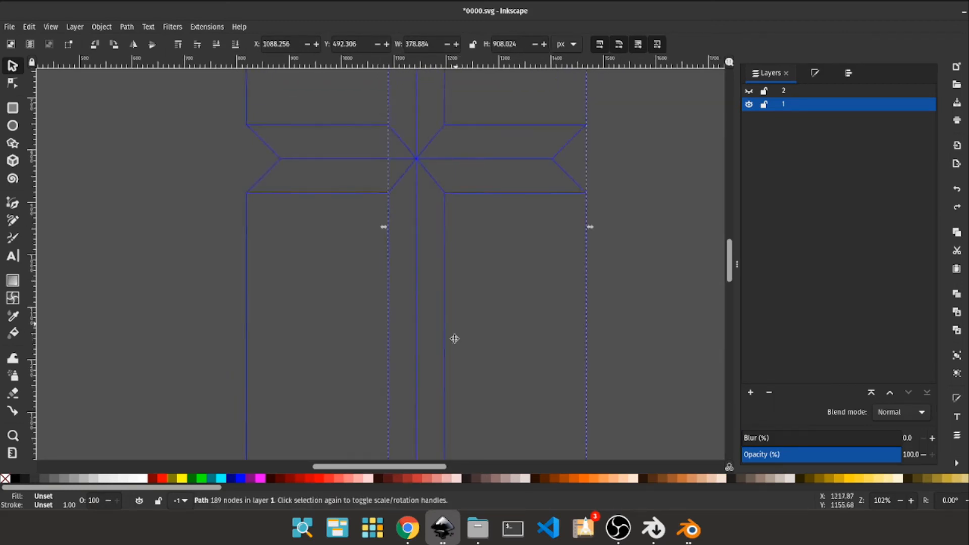
pyautogui.scroll(4, 650, 276)
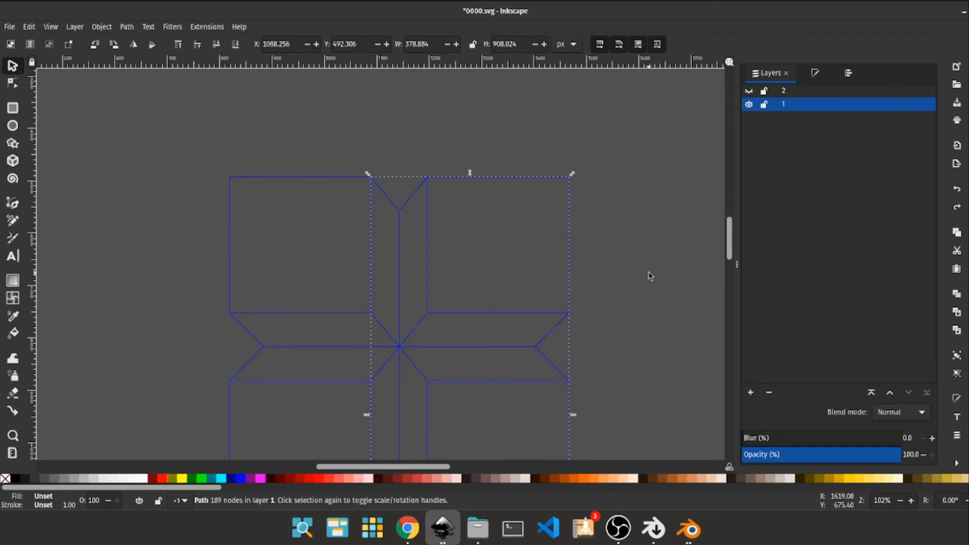
# Select all of the pawn's chained paths to check how many objects remain, and clear the selection
pyautogui.click(493, 127)
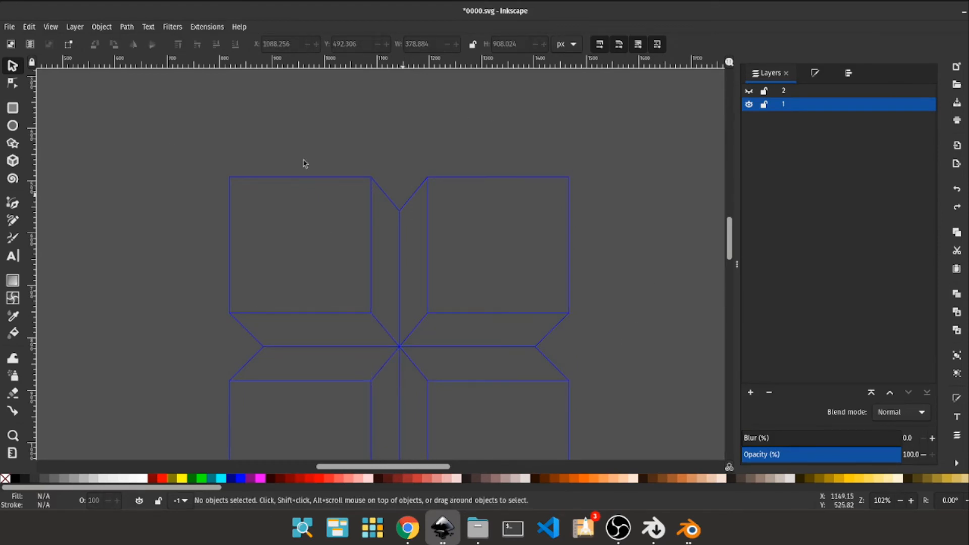
pyautogui.press('-')
pyautogui.press('-')
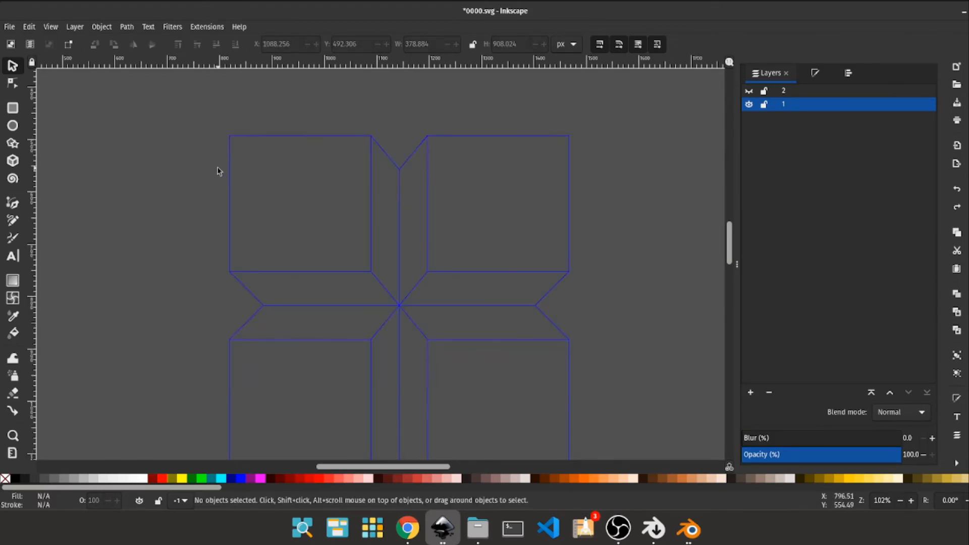
pyautogui.scroll(-4, 283, 157)
pyautogui.moveTo(270, 101); pyautogui.dragTo(547, 392)
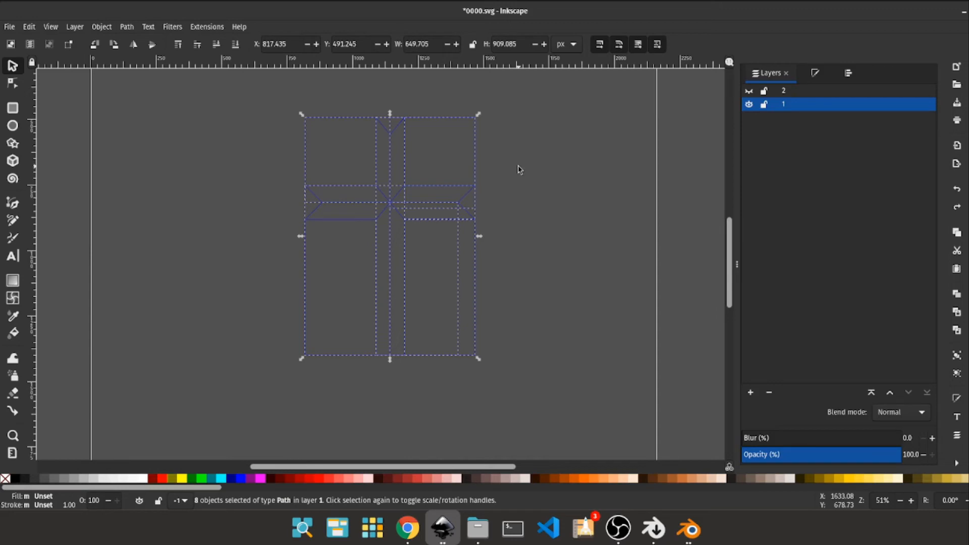
pyautogui.click(536, 311)
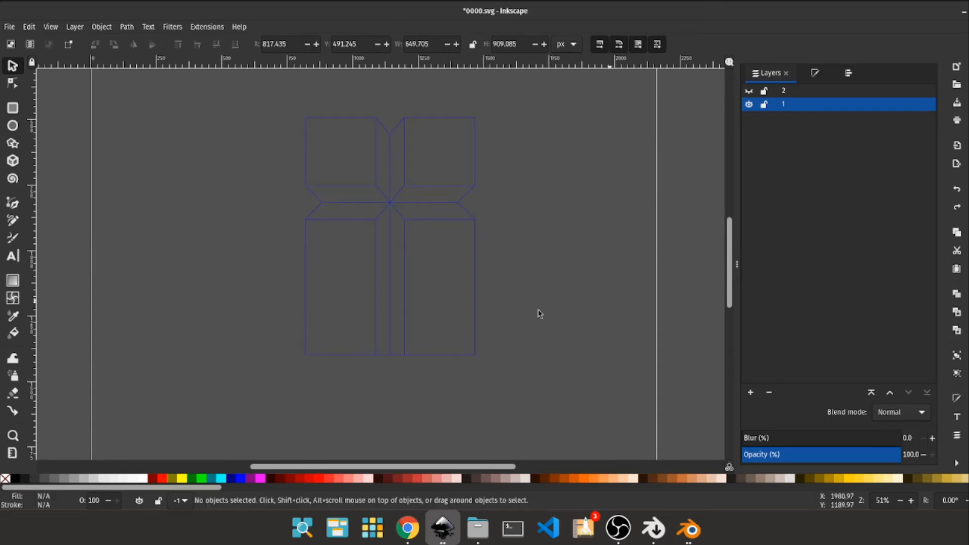
# Examine the nodes of the lower-right block's chained path in node editing, and return to object selection
pyautogui.doubleClick(474, 300)
pyautogui.scroll(-2, 384, 154)
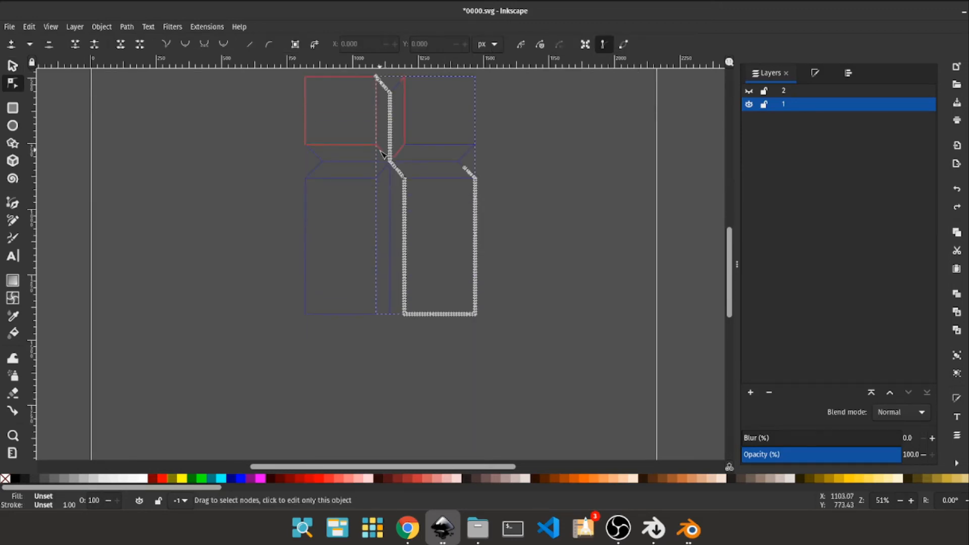
pyautogui.keyDown('ctrl'); pyautogui.scroll(3, 381, 151); pyautogui.keyUp('ctrl')
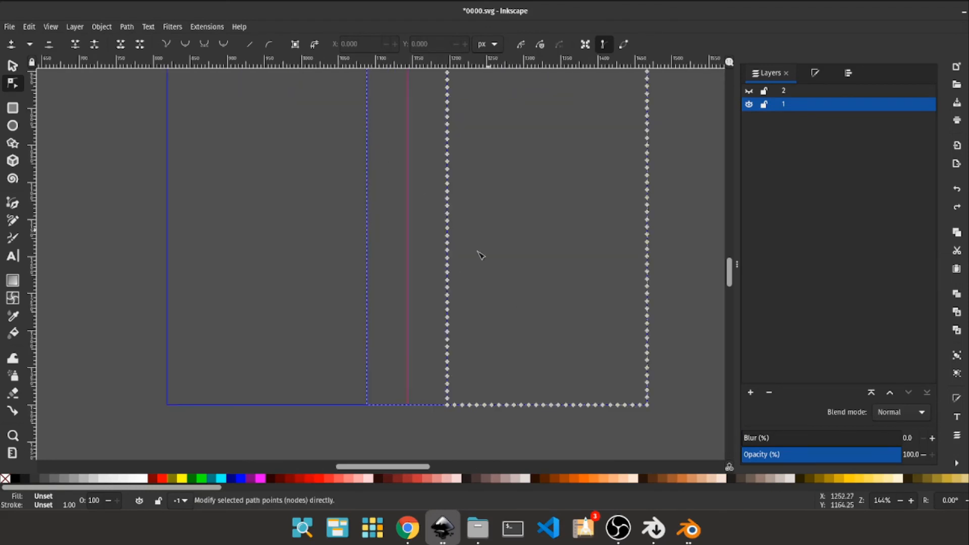
pyautogui.moveTo(520, 268); pyautogui.dragTo(504, 384)
pyautogui.press('Escape')
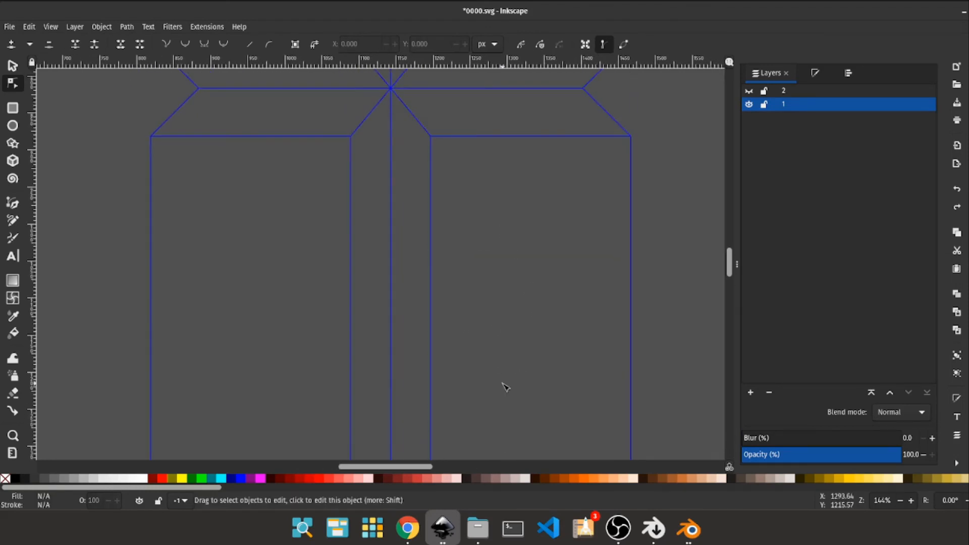
pyautogui.press('s')
pyautogui.press('-')
pyautogui.press('-')
pyautogui.press('-')
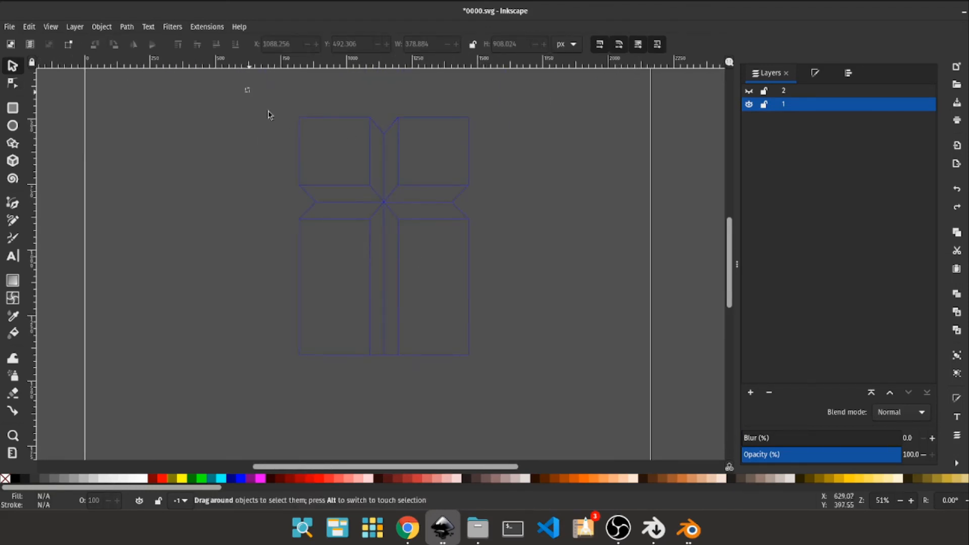
# Select all chained paths of the pawn in layer 1, simplify them, and clear the selection
pyautogui.moveTo(247, 89); pyautogui.dragTo(547, 386)
pyautogui.click(211, 27)
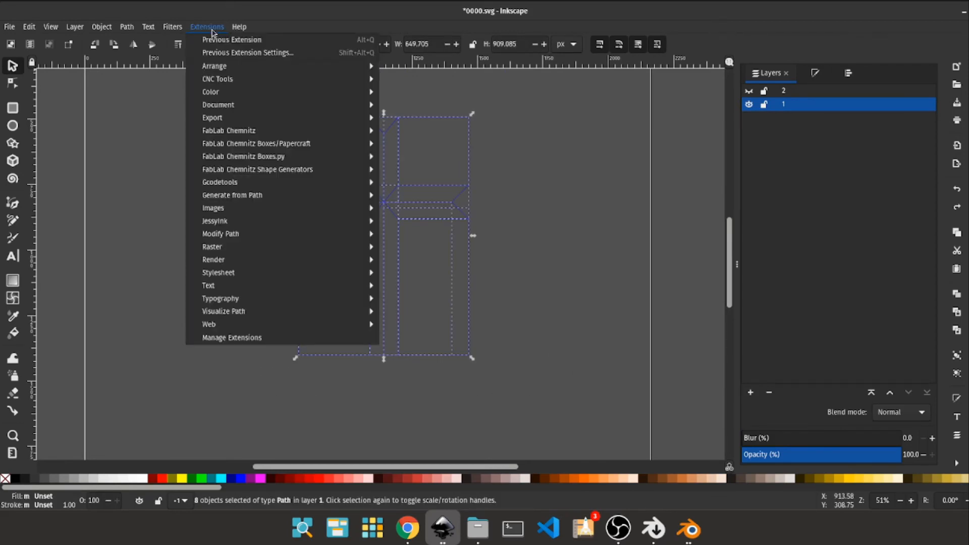
pyautogui.moveTo(263, 135)
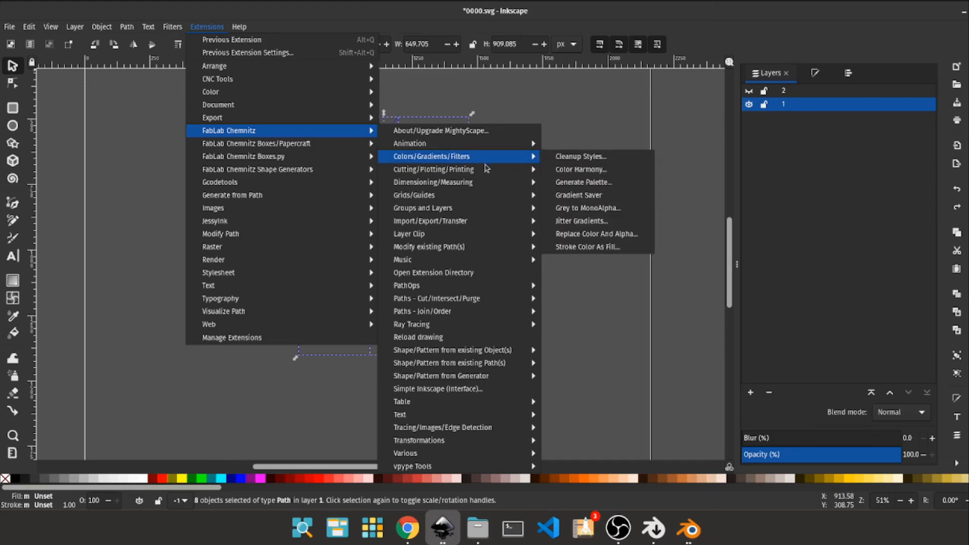
pyautogui.moveTo(478, 195)
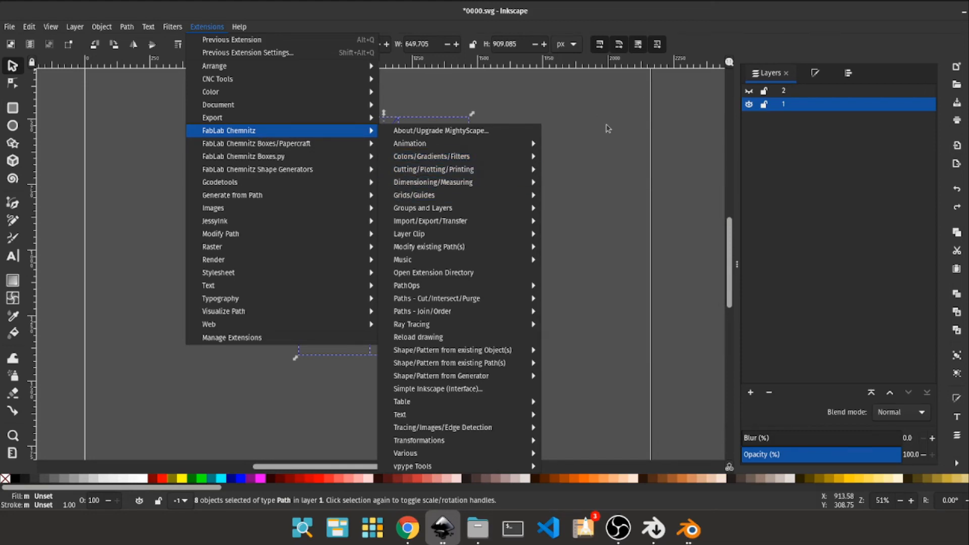
pyautogui.click(604, 135)
pyautogui.press('ctrl')
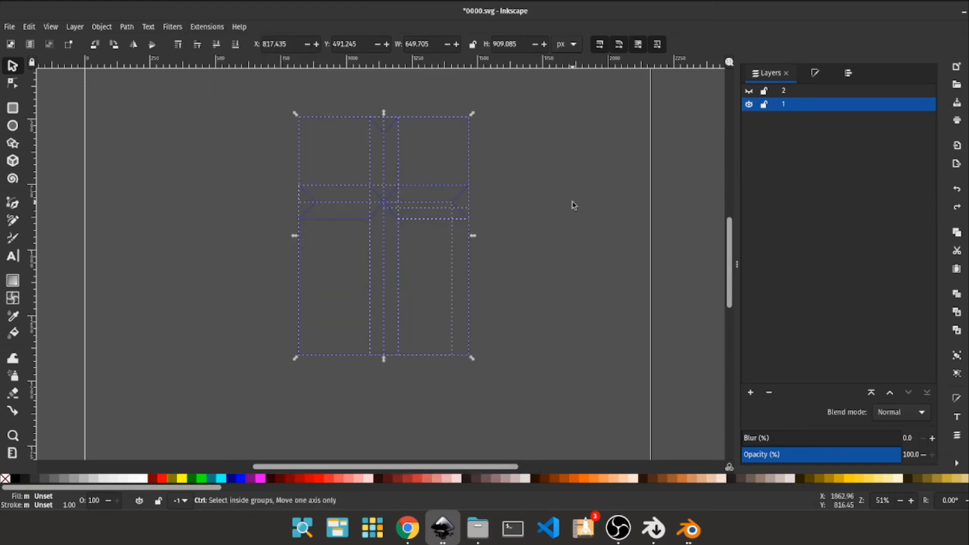
pyautogui.hotkey('ctrl', 'l')
pyautogui.click(528, 233)
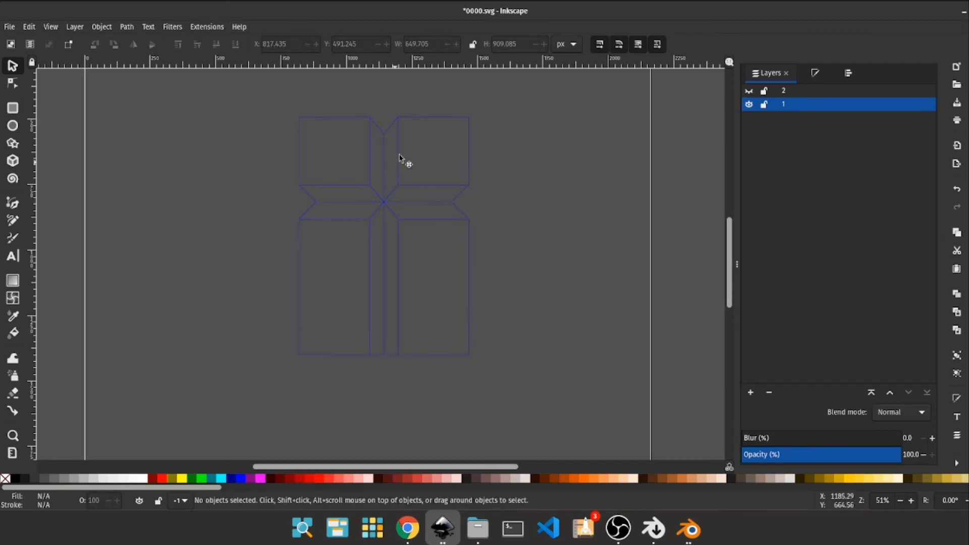
pyautogui.press('+')
pyautogui.press('+')
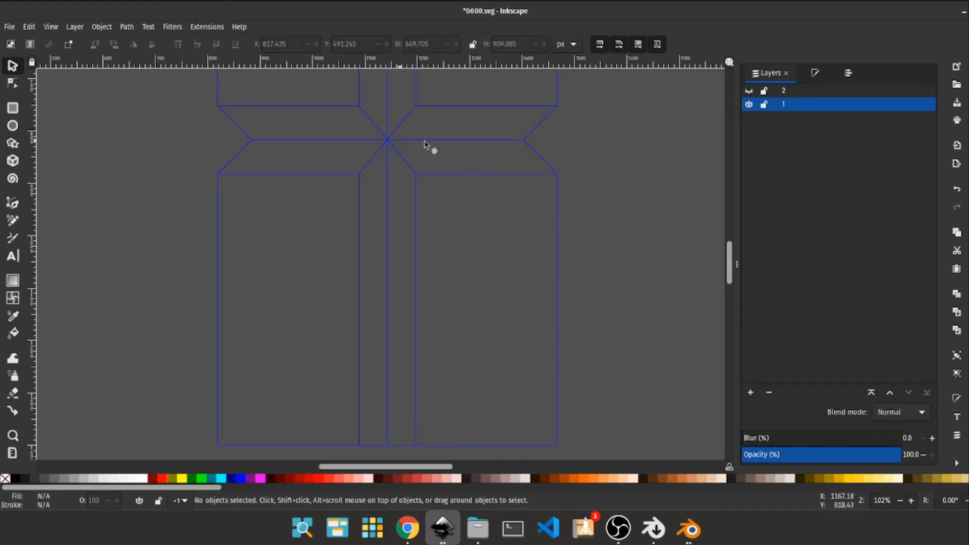
# Examine the nodes of the simplified lower edge of the upper-right block in node editing, and clear the selection
pyautogui.scroll(5, 426, 152)
pyautogui.click(444, 236)
pyautogui.press('n')
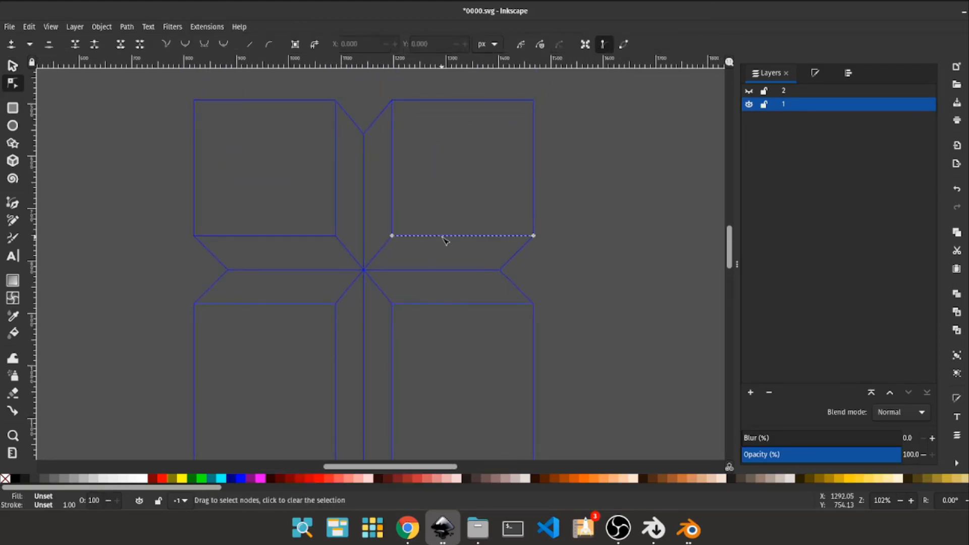
pyautogui.press('Escape')
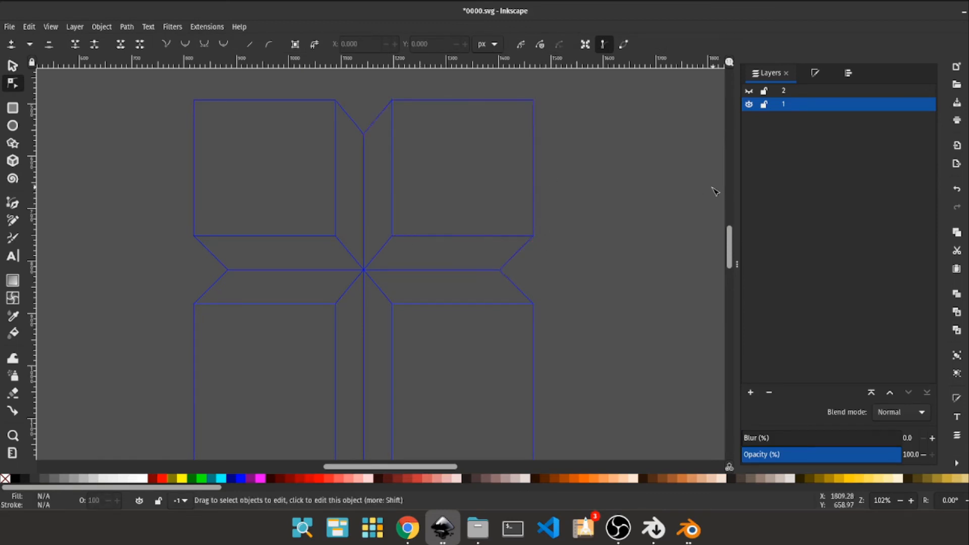
# Examine the simplified paths across the whole pawn, closely checking the corner of the notch between the two right-hand blocks
pyautogui.moveTo(545, 206); pyautogui.dragTo(555, 252)
pyautogui.moveTo(216, 313); pyautogui.dragTo(266, 303)
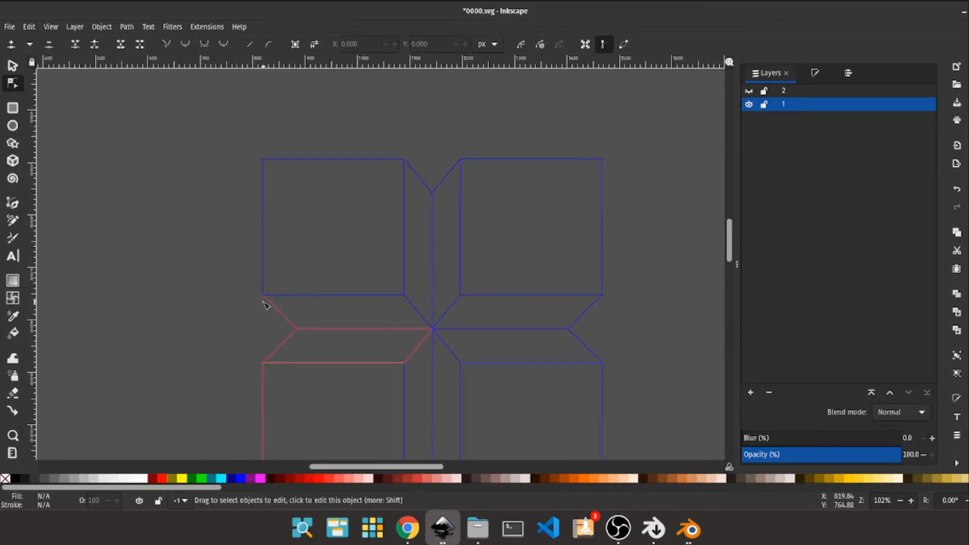
pyautogui.moveTo(506, 333); pyautogui.dragTo(548, 363)
pyautogui.moveTo(336, 279); pyautogui.dragTo(337, 244)
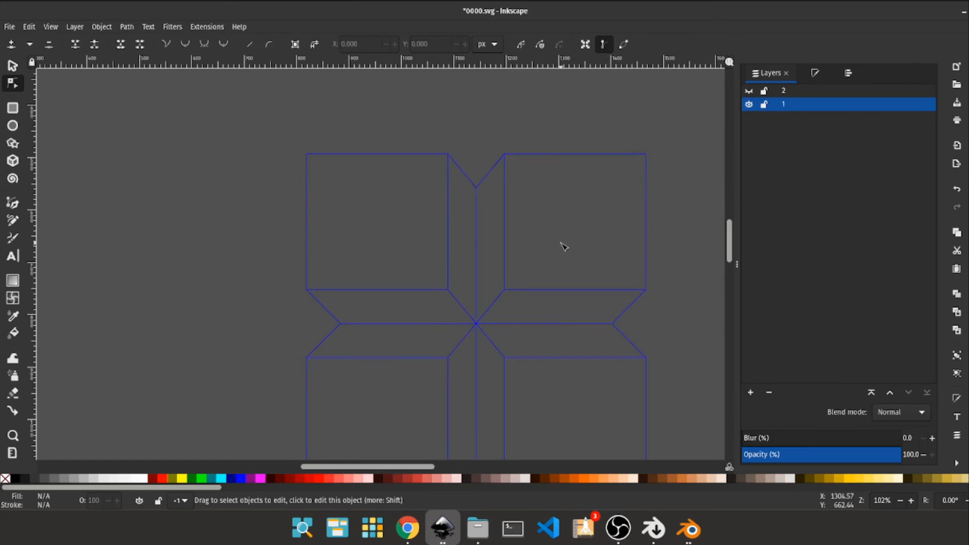
pyautogui.moveTo(561, 244); pyautogui.dragTo(557, 174)
pyautogui.moveTo(508, 344); pyautogui.dragTo(482, 270)
pyautogui.moveTo(405, 365); pyautogui.dragTo(404, 274)
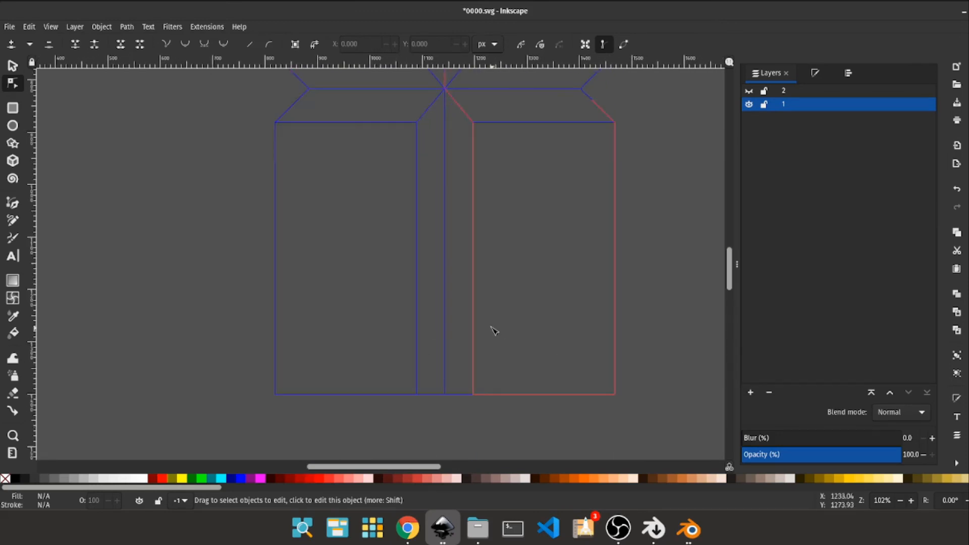
pyautogui.moveTo(564, 191); pyautogui.dragTo(500, 228)
pyautogui.moveTo(544, 150); pyautogui.dragTo(443, 296)
pyautogui.press('+')
pyautogui.press('+')
pyautogui.press('+')
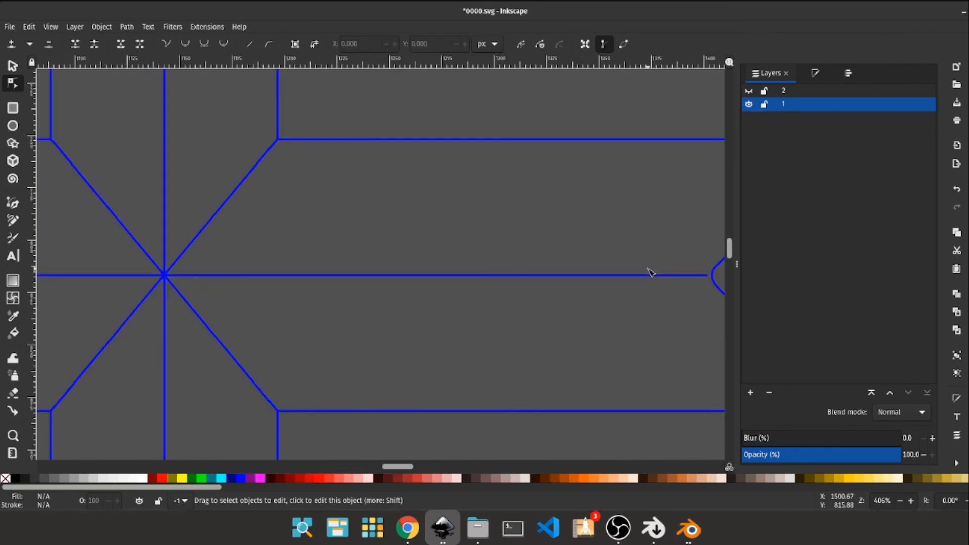
pyautogui.hscroll(10, 647, 268)
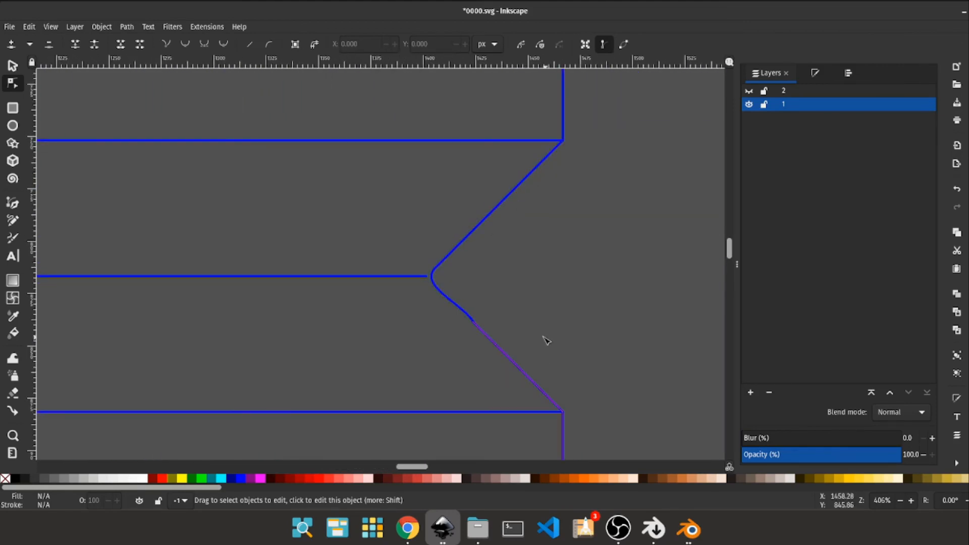
pyautogui.hscroll(1, 542, 335)
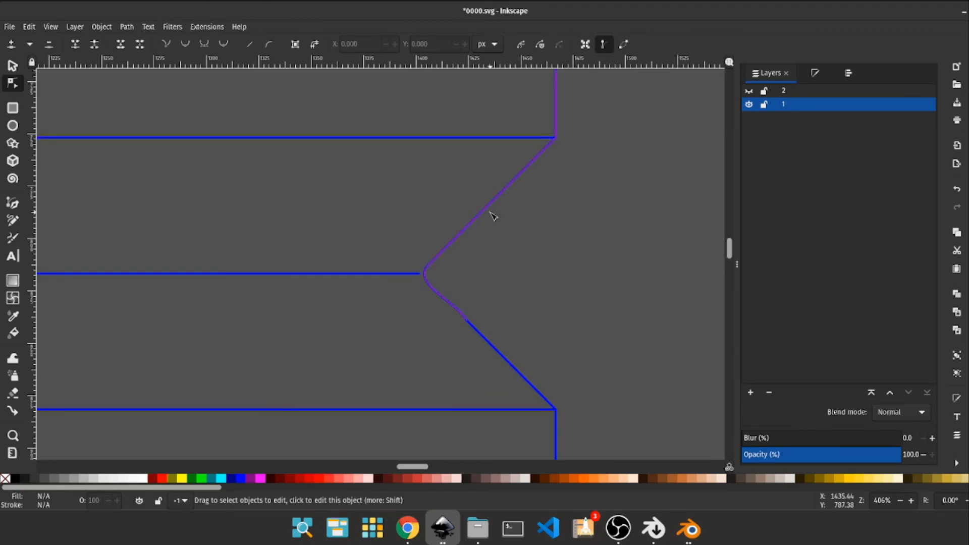
pyautogui.click(209, 27)
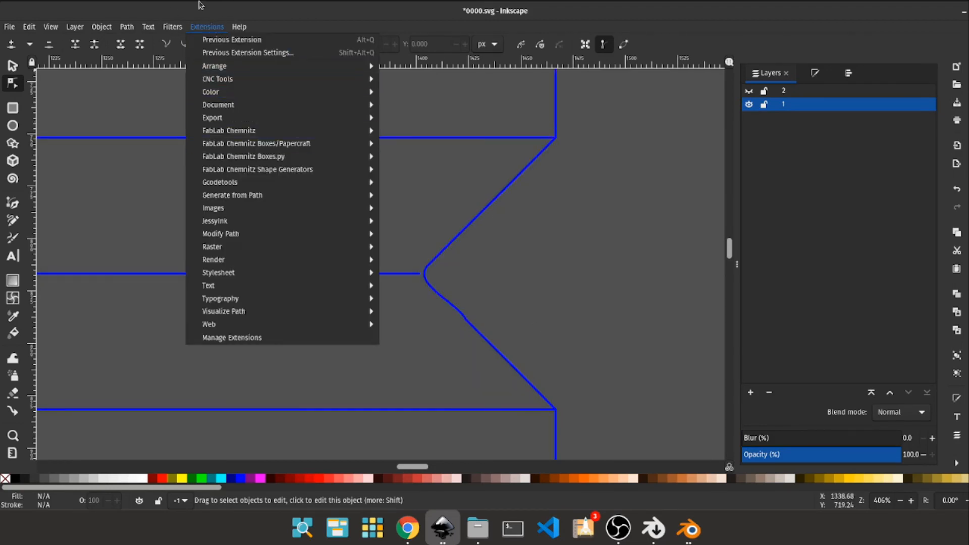
pyautogui.click(587, 296)
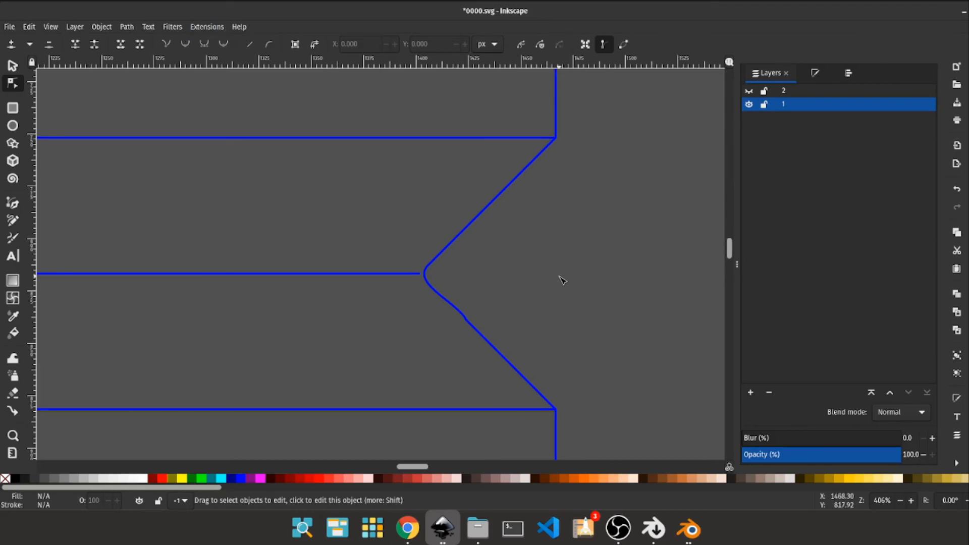
# Undo the path simplification, check the nodes along the upper-right block's lower edge, and clear the selection
pyautogui.press('-')
pyautogui.press('-')
pyautogui.hscroll(-10, 421, 231)
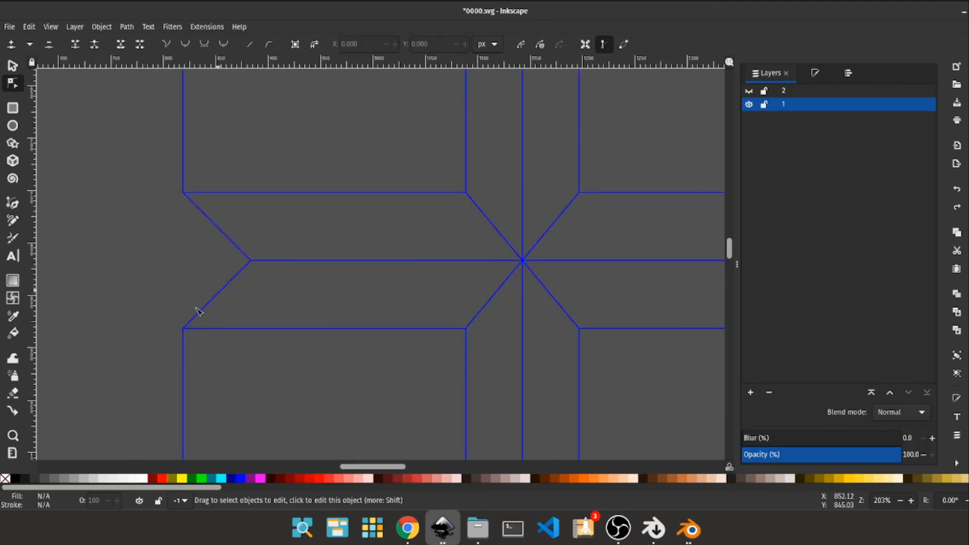
pyautogui.hscroll(5, 326, 264)
pyautogui.scroll(3, 545, 377)
pyautogui.hscroll(1, 545, 377)
pyautogui.scroll(-1, 600, 270)
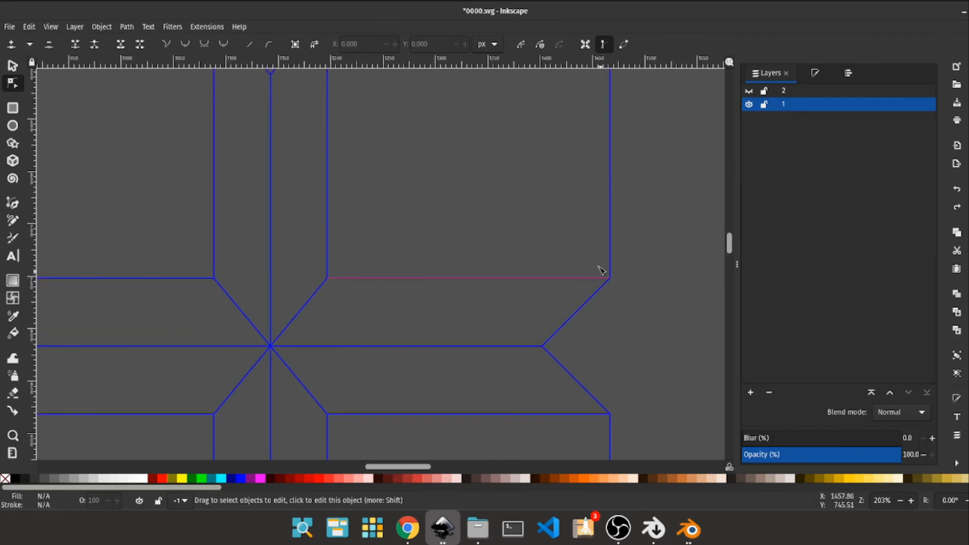
pyautogui.click(545, 279)
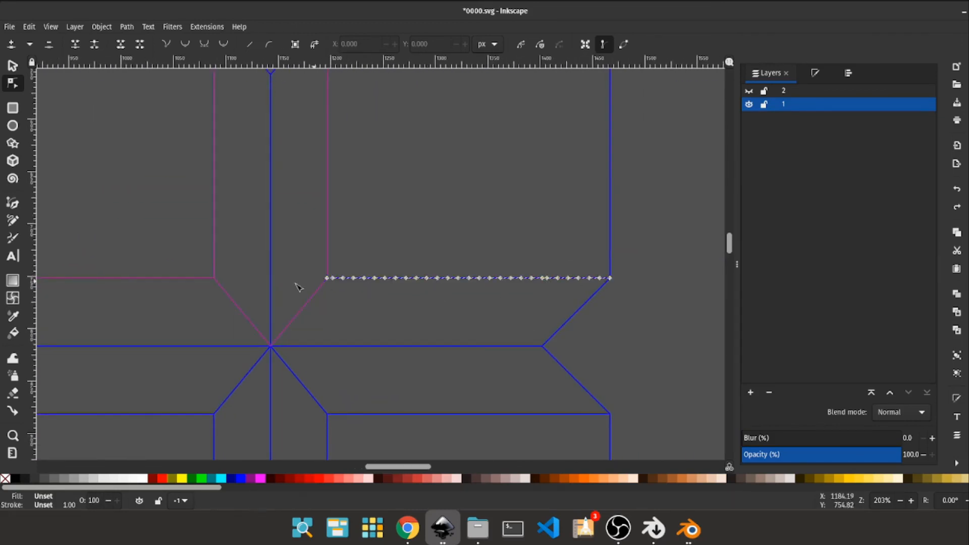
pyautogui.click(513, 243)
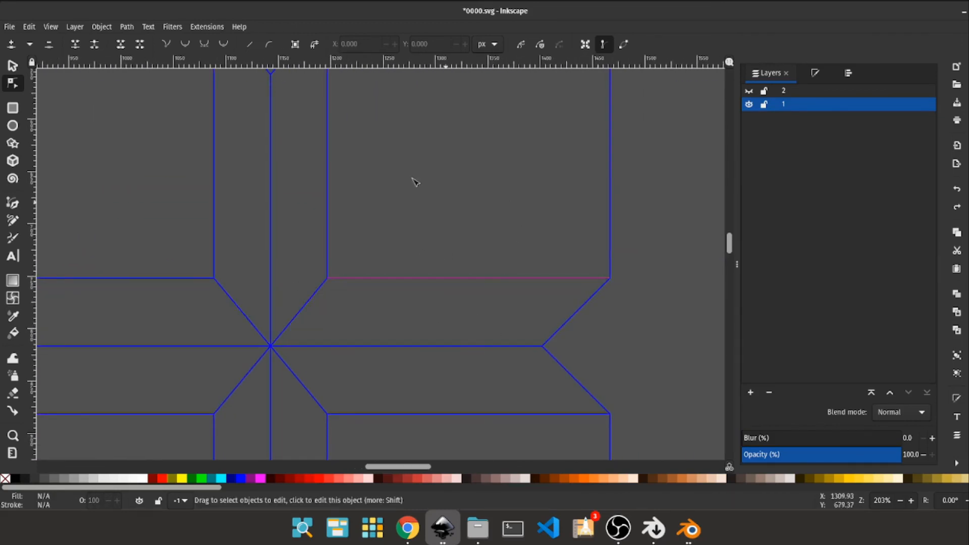
# Select all of the pawn's paths in node editing to examine their nodes, and clear the selection
pyautogui.click(207, 26)
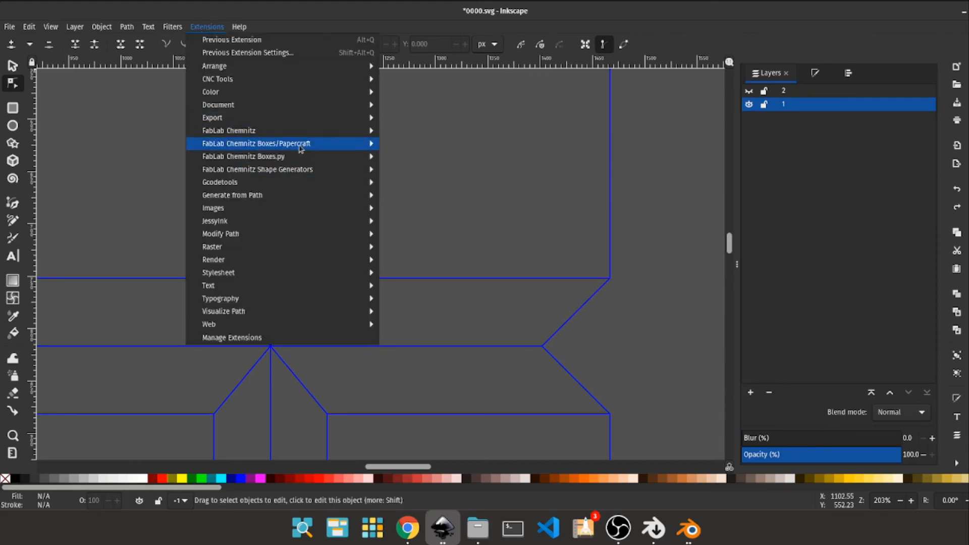
pyautogui.press('Escape')
pyautogui.press('-')
pyautogui.press('-')
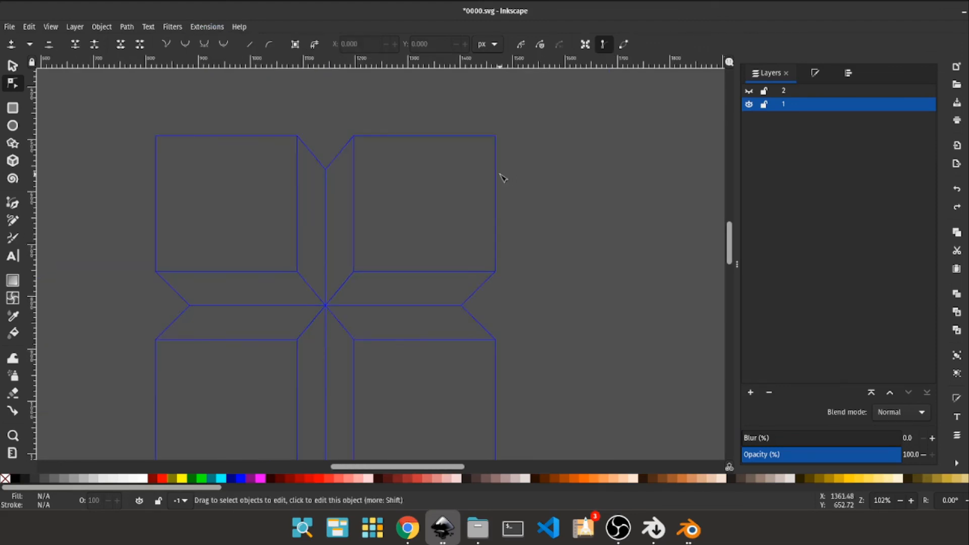
pyautogui.moveTo(407, 254); pyautogui.dragTo(427, 246)
pyautogui.press('-')
pyautogui.press('-')
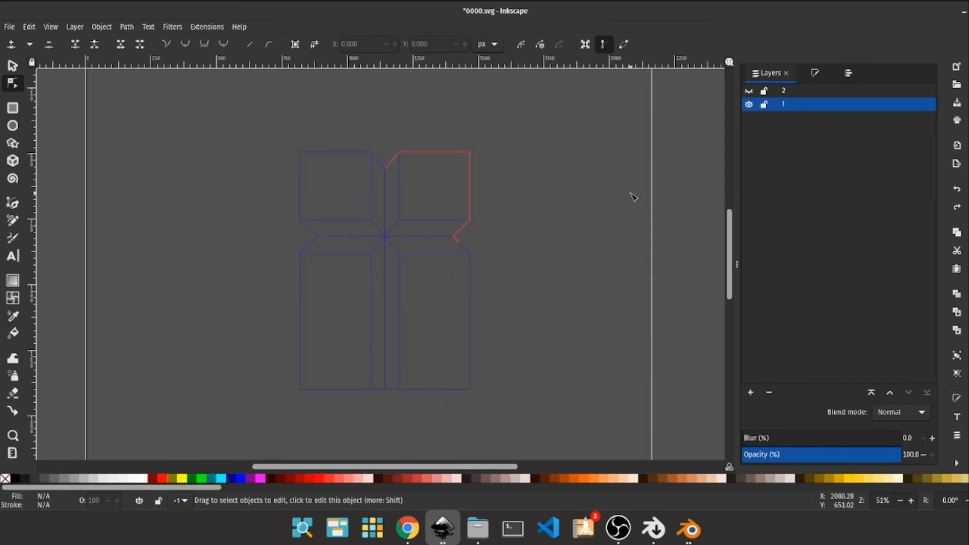
pyautogui.moveTo(237, 117)
pyautogui.mouseDown()
pyautogui.moveTo(439, 372)
pyautogui.moveTo(473, 391)
pyautogui.mouseUp()
pyautogui.click(485, 188)
pyautogui.moveTo(240, 116); pyautogui.dragTo(485, 396)
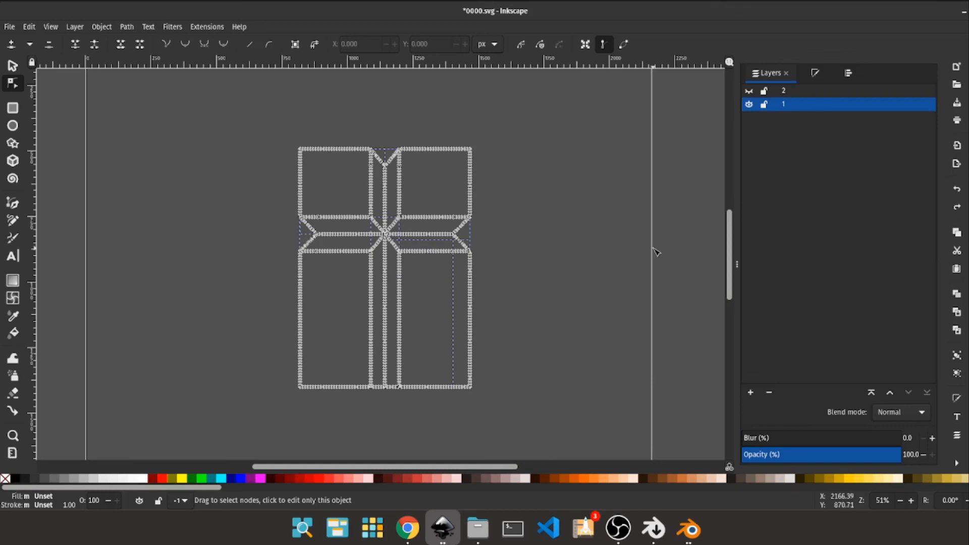
pyautogui.click(207, 27)
pyautogui.moveTo(255, 187)
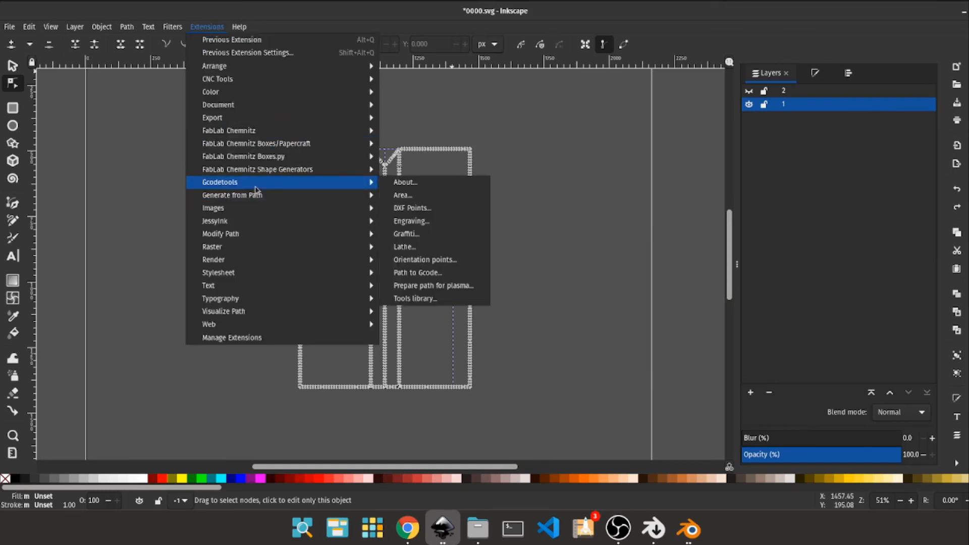
pyautogui.click(580, 169)
pyautogui.click(572, 171)
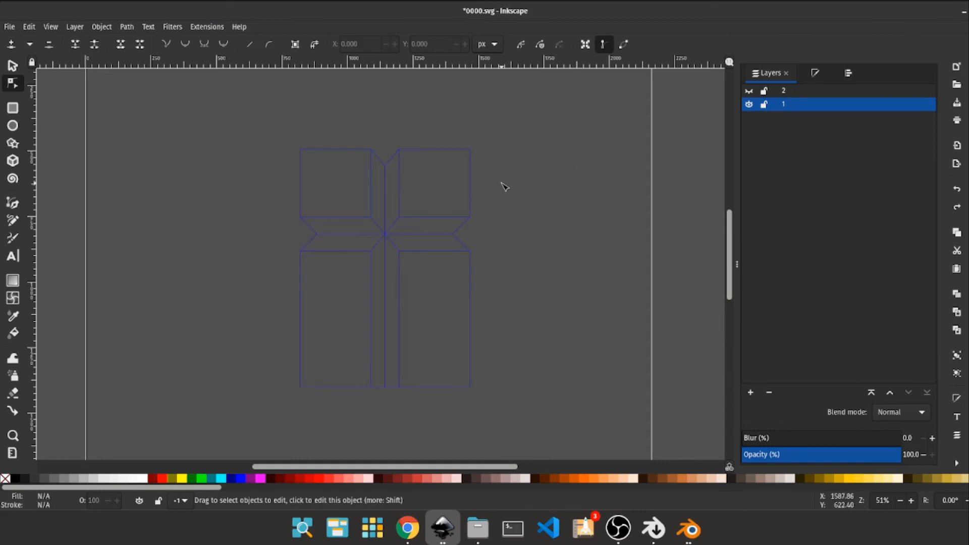